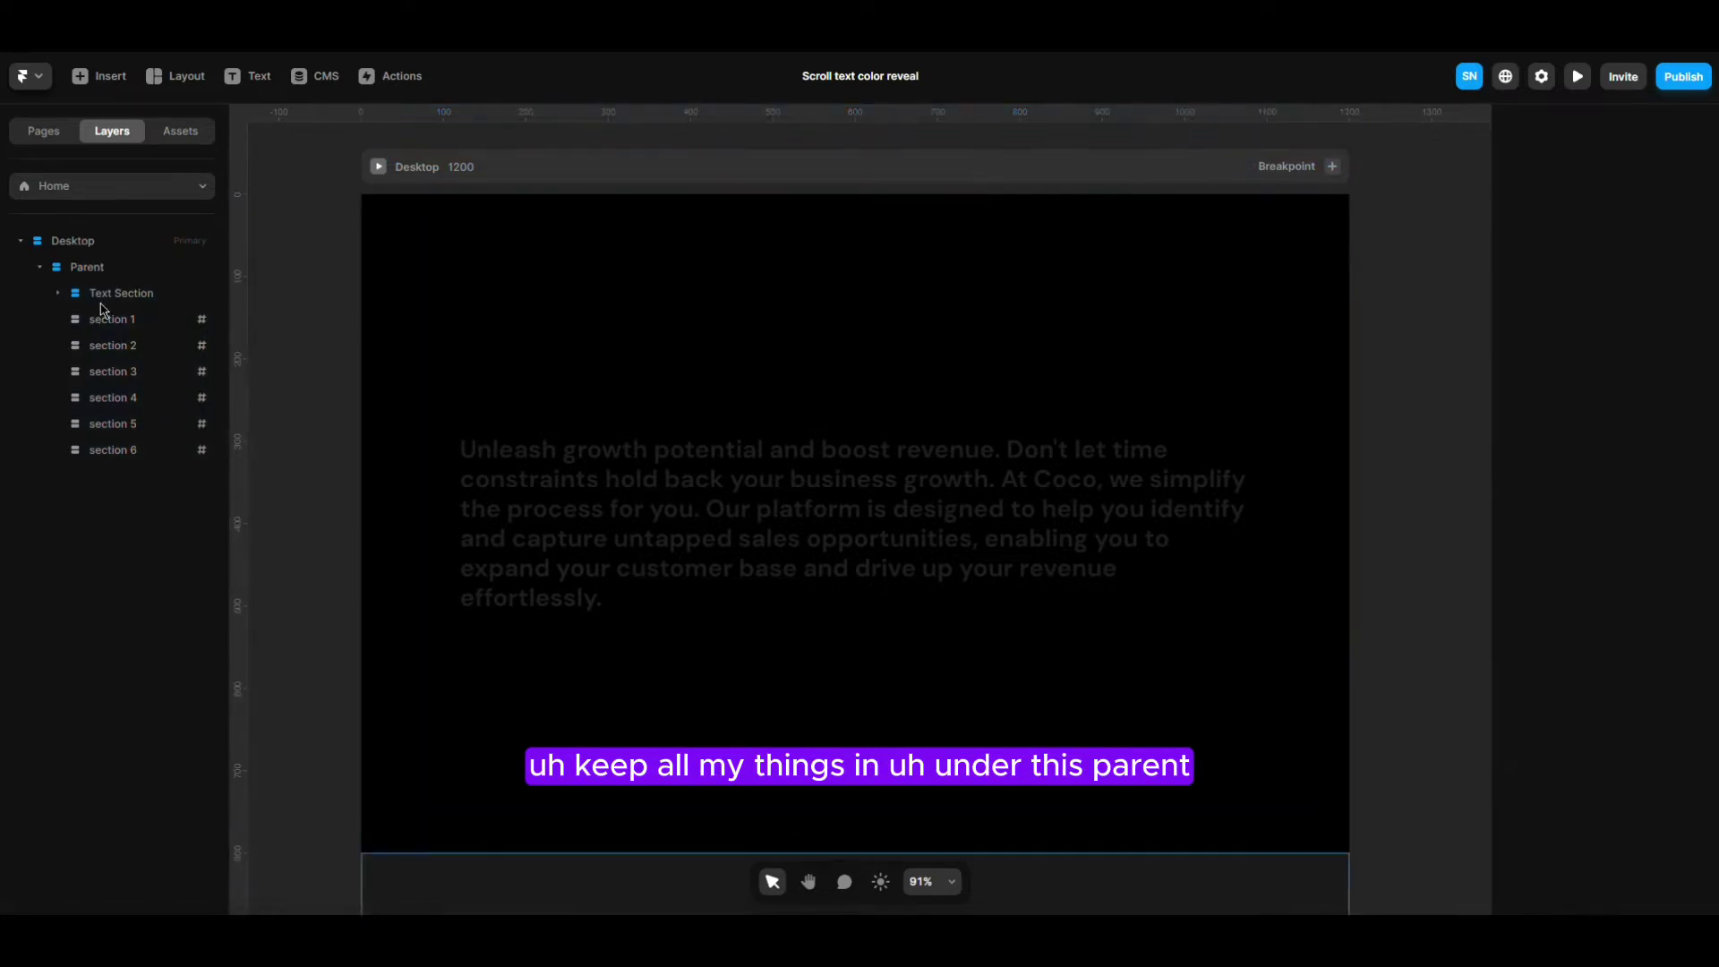
- Examine the Text Section's sticky position and size settings, and the section 1 to section 6 layers inside Parent
left_click(106, 295)
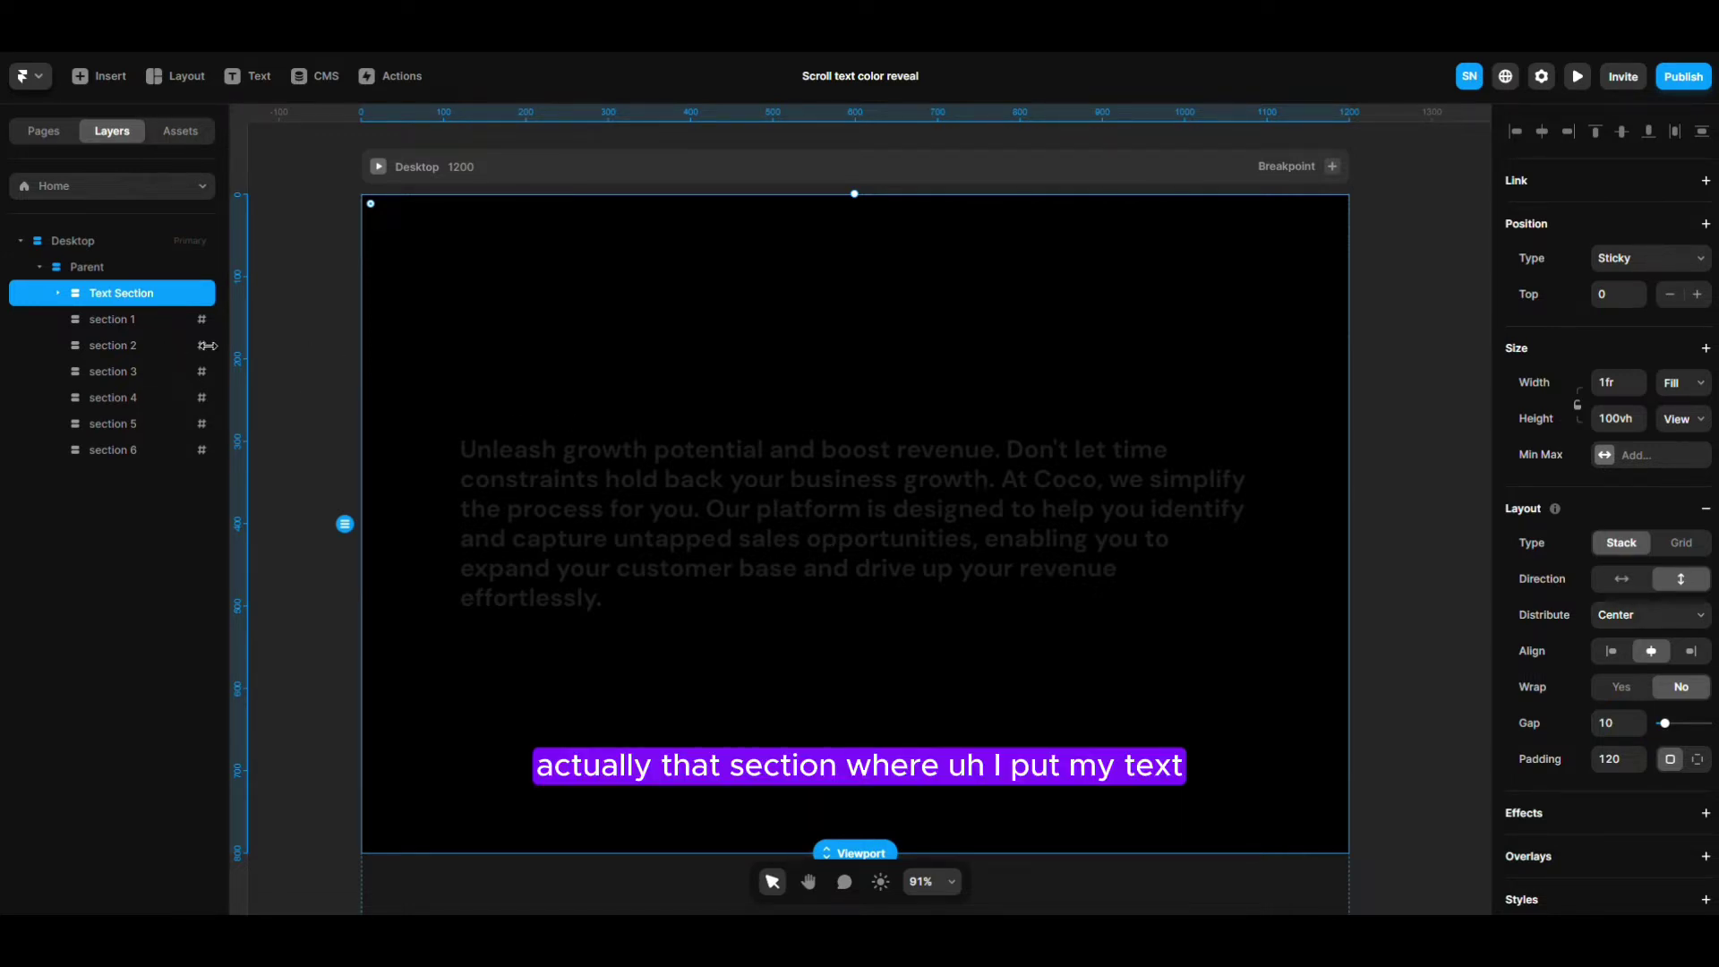
left_click(131, 325)
left_click(109, 451, "shift")
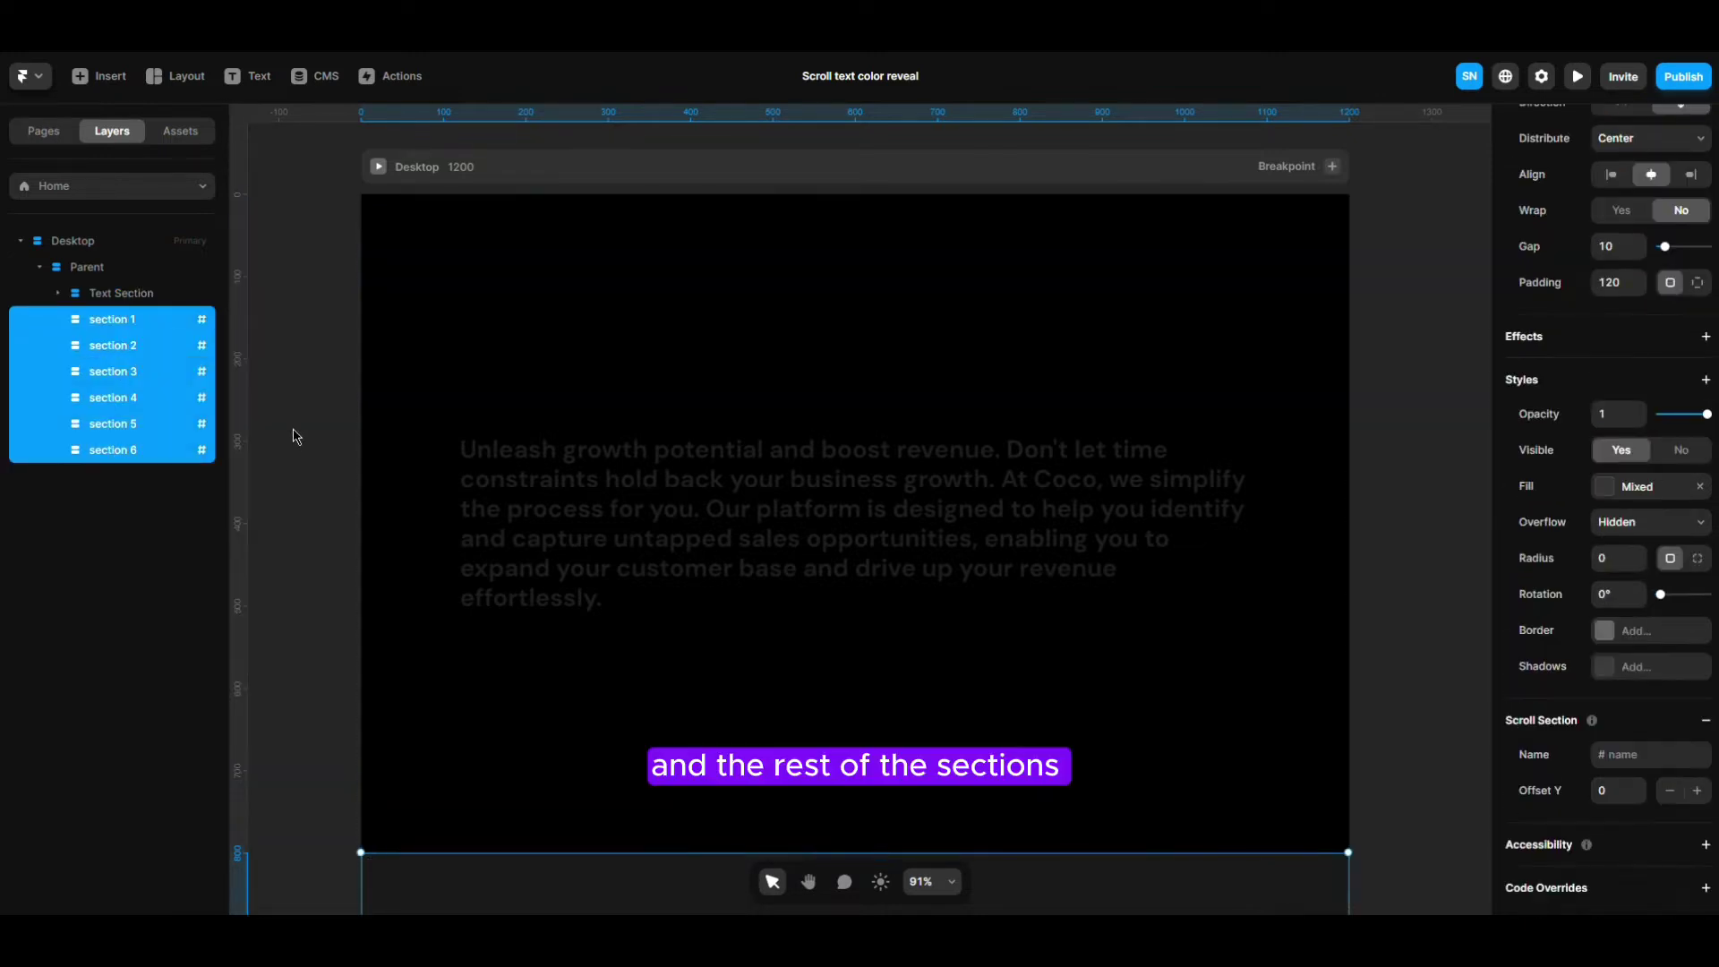
left_click(121, 397)
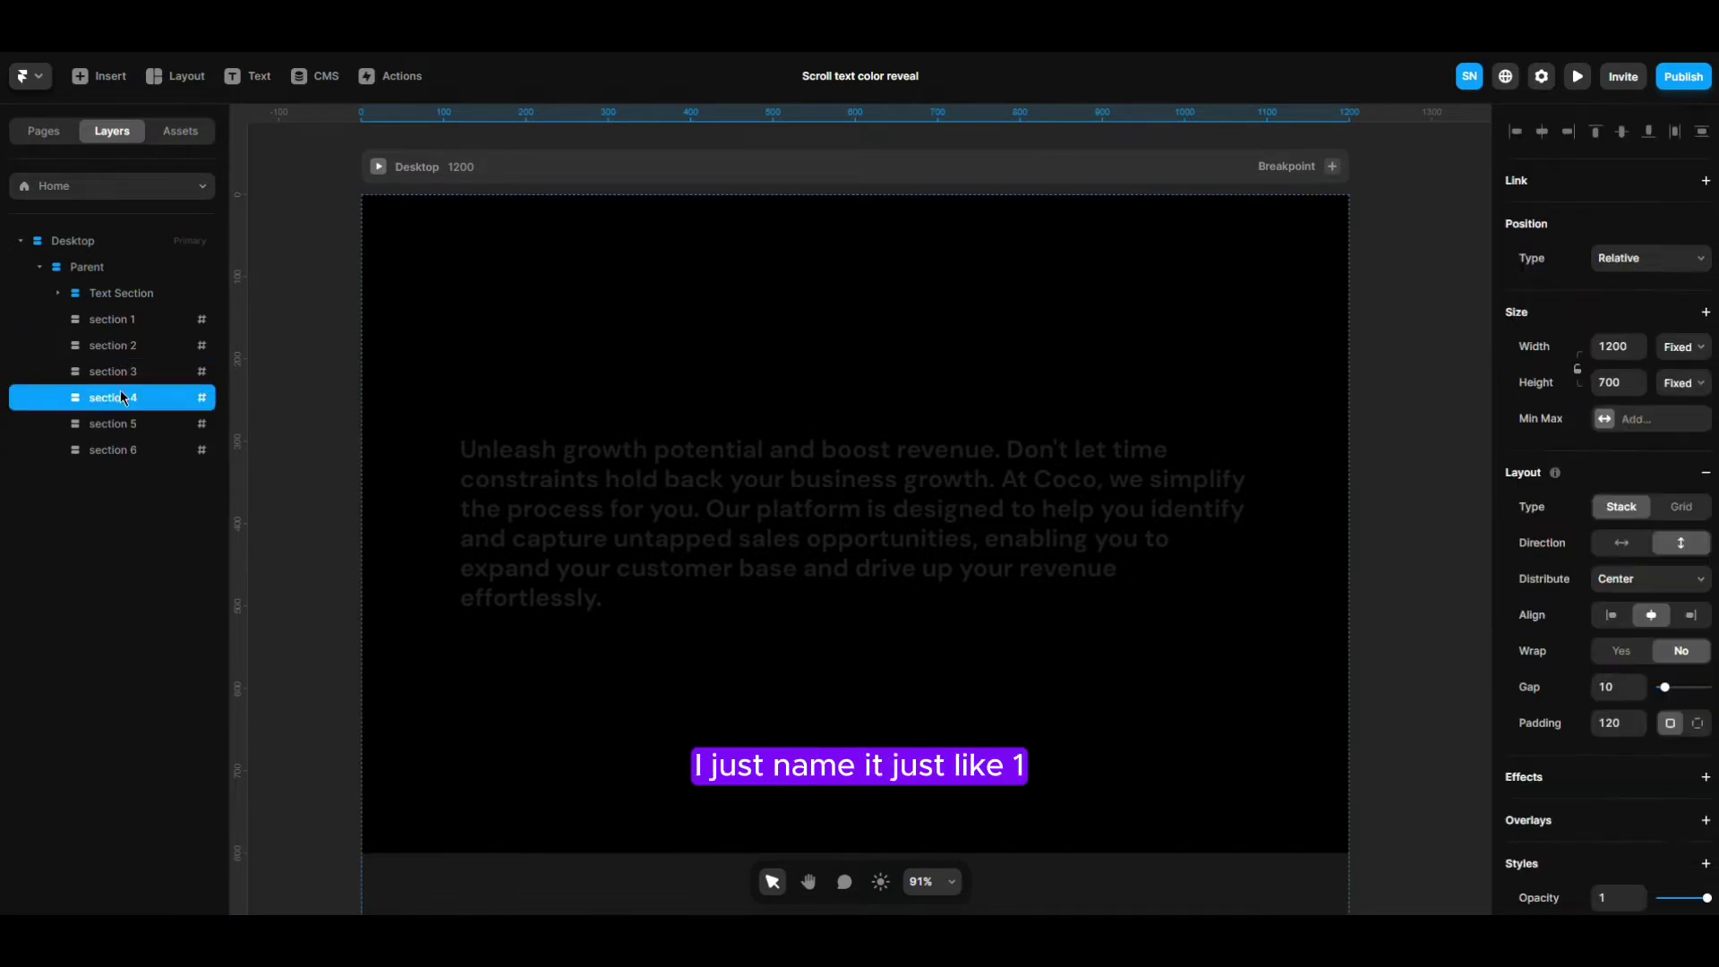
scroll(595, 442, "down", 3)
scroll(605, 445, "down", 2)
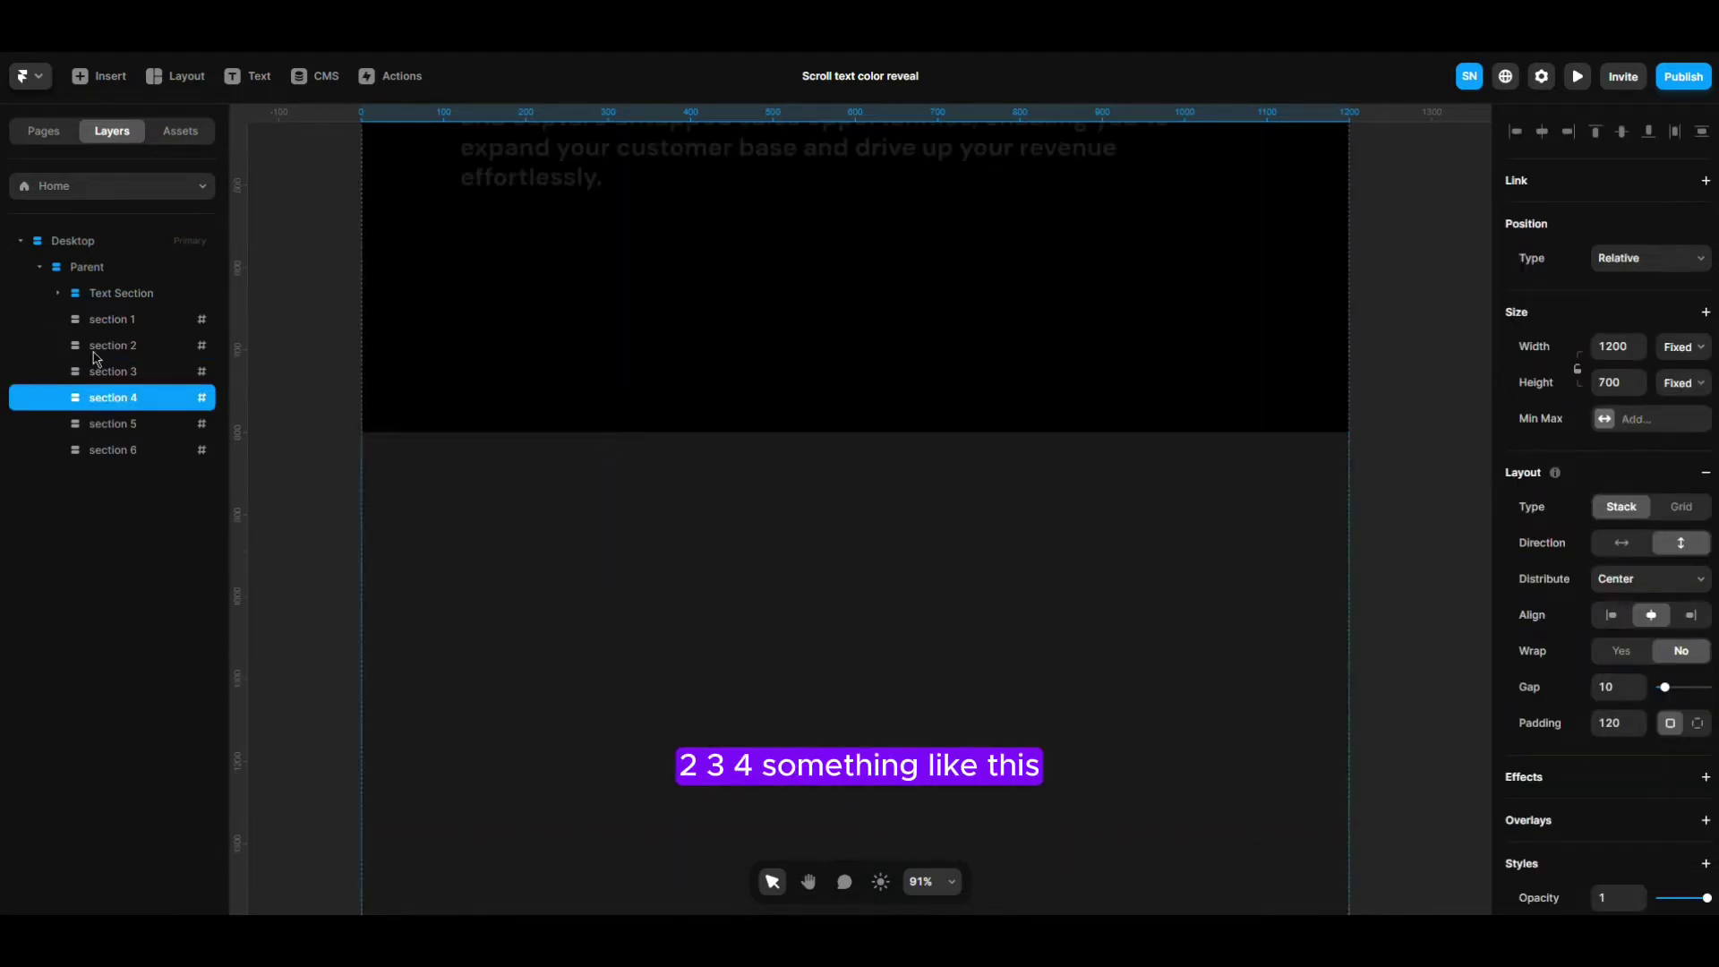
- Review the Scroll Section names assigned to sections 1, 2 and 6
left_click(112, 319)
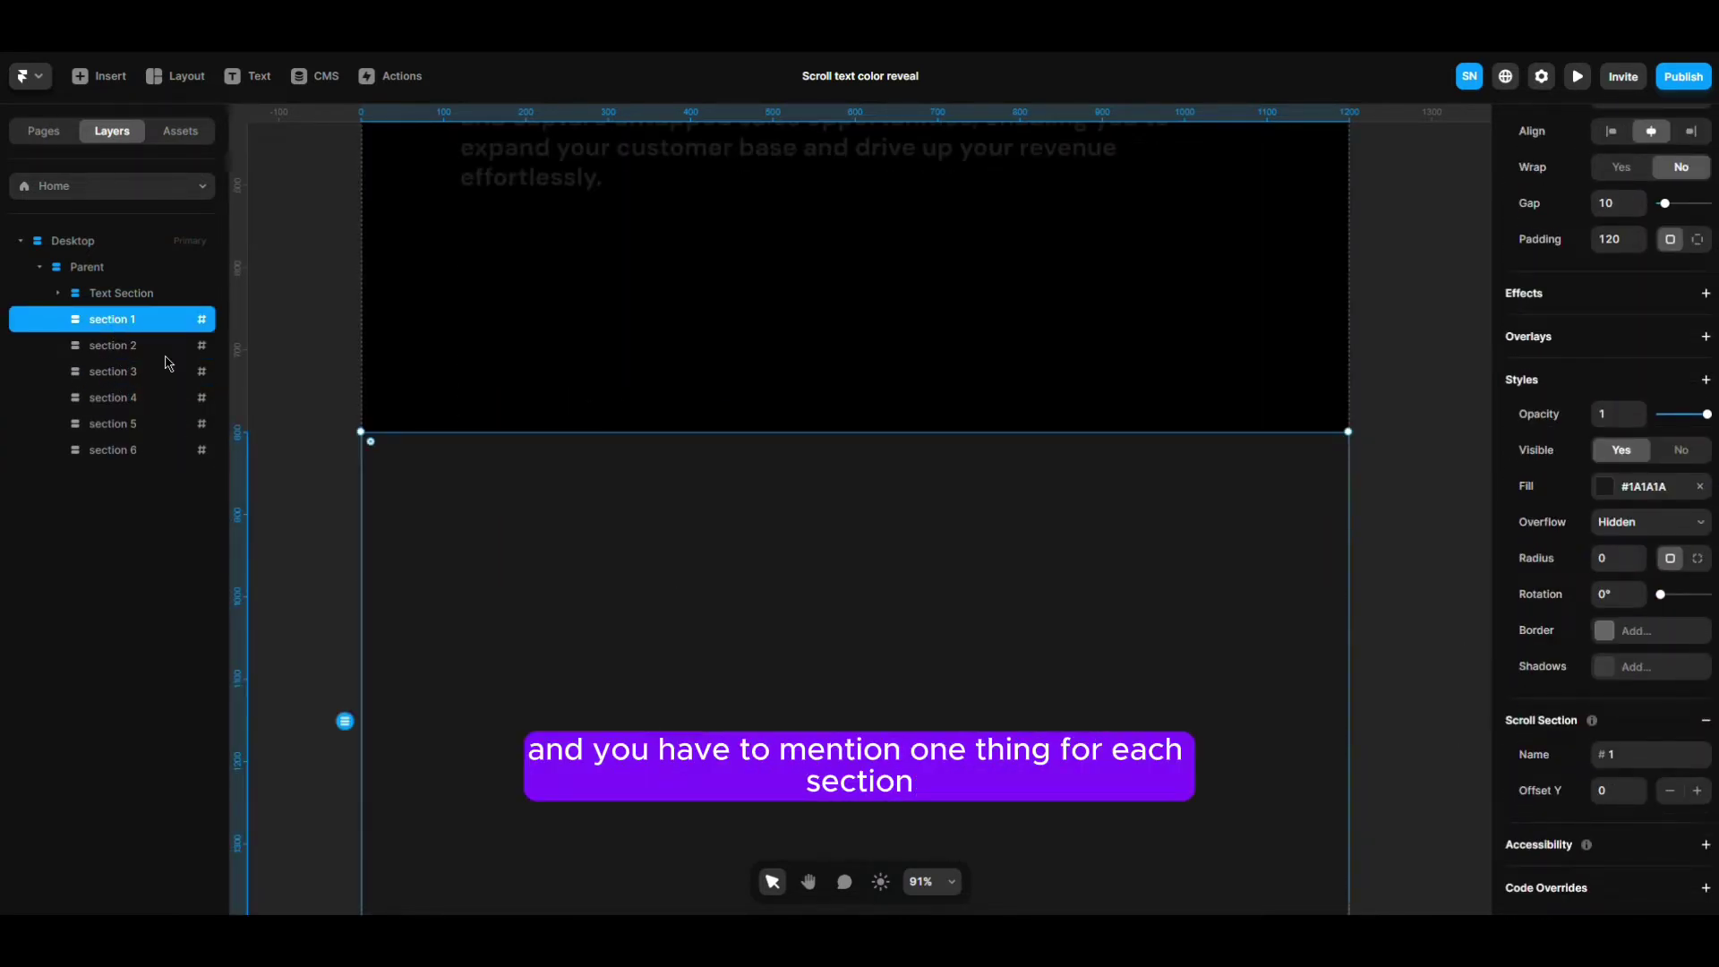
left_click(114, 450, "shift")
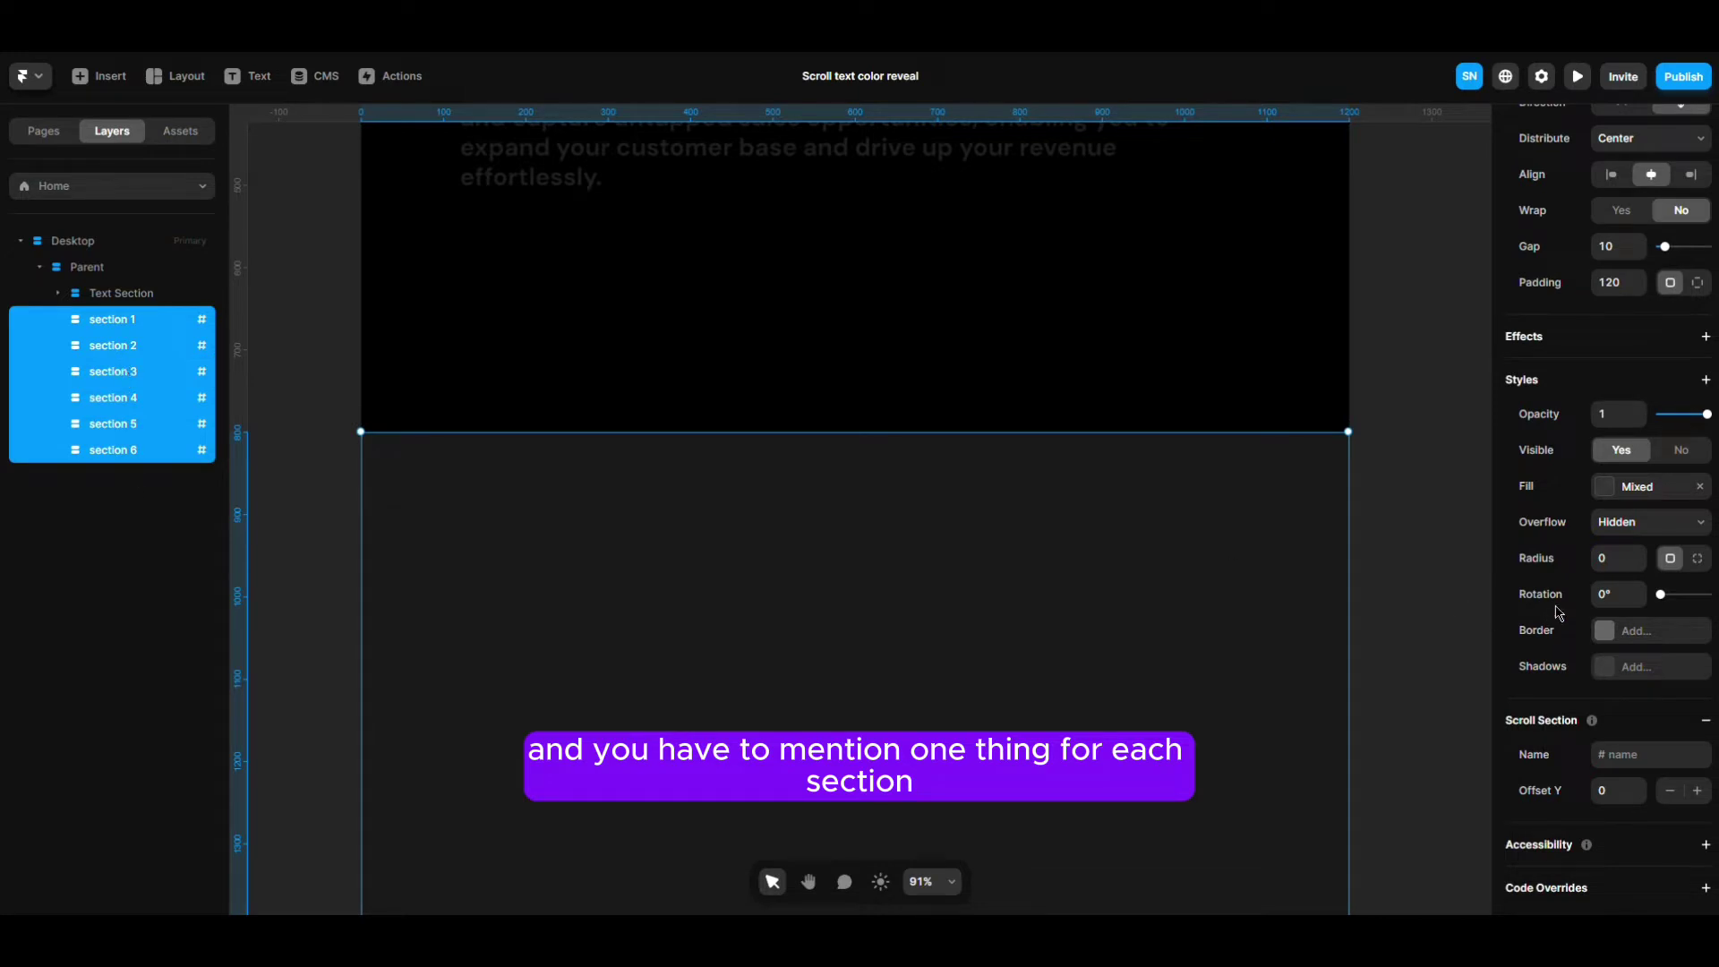
left_click(334, 356)
left_click(549, 414)
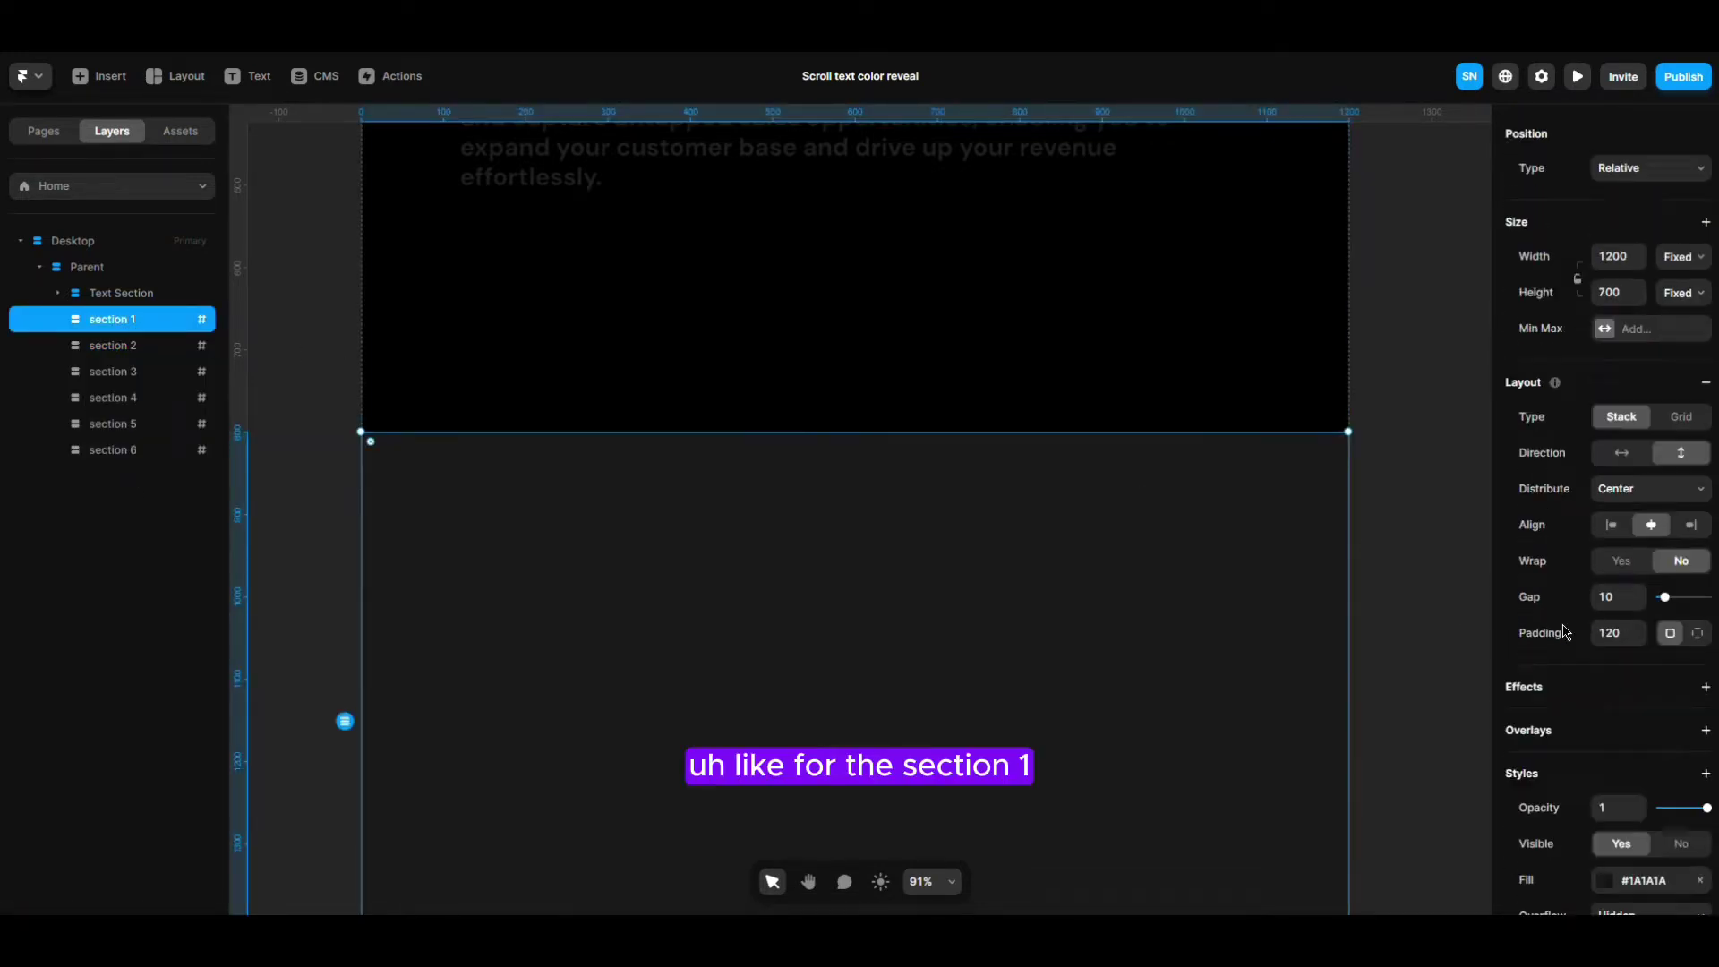
scroll(1631, 716, "down", 2)
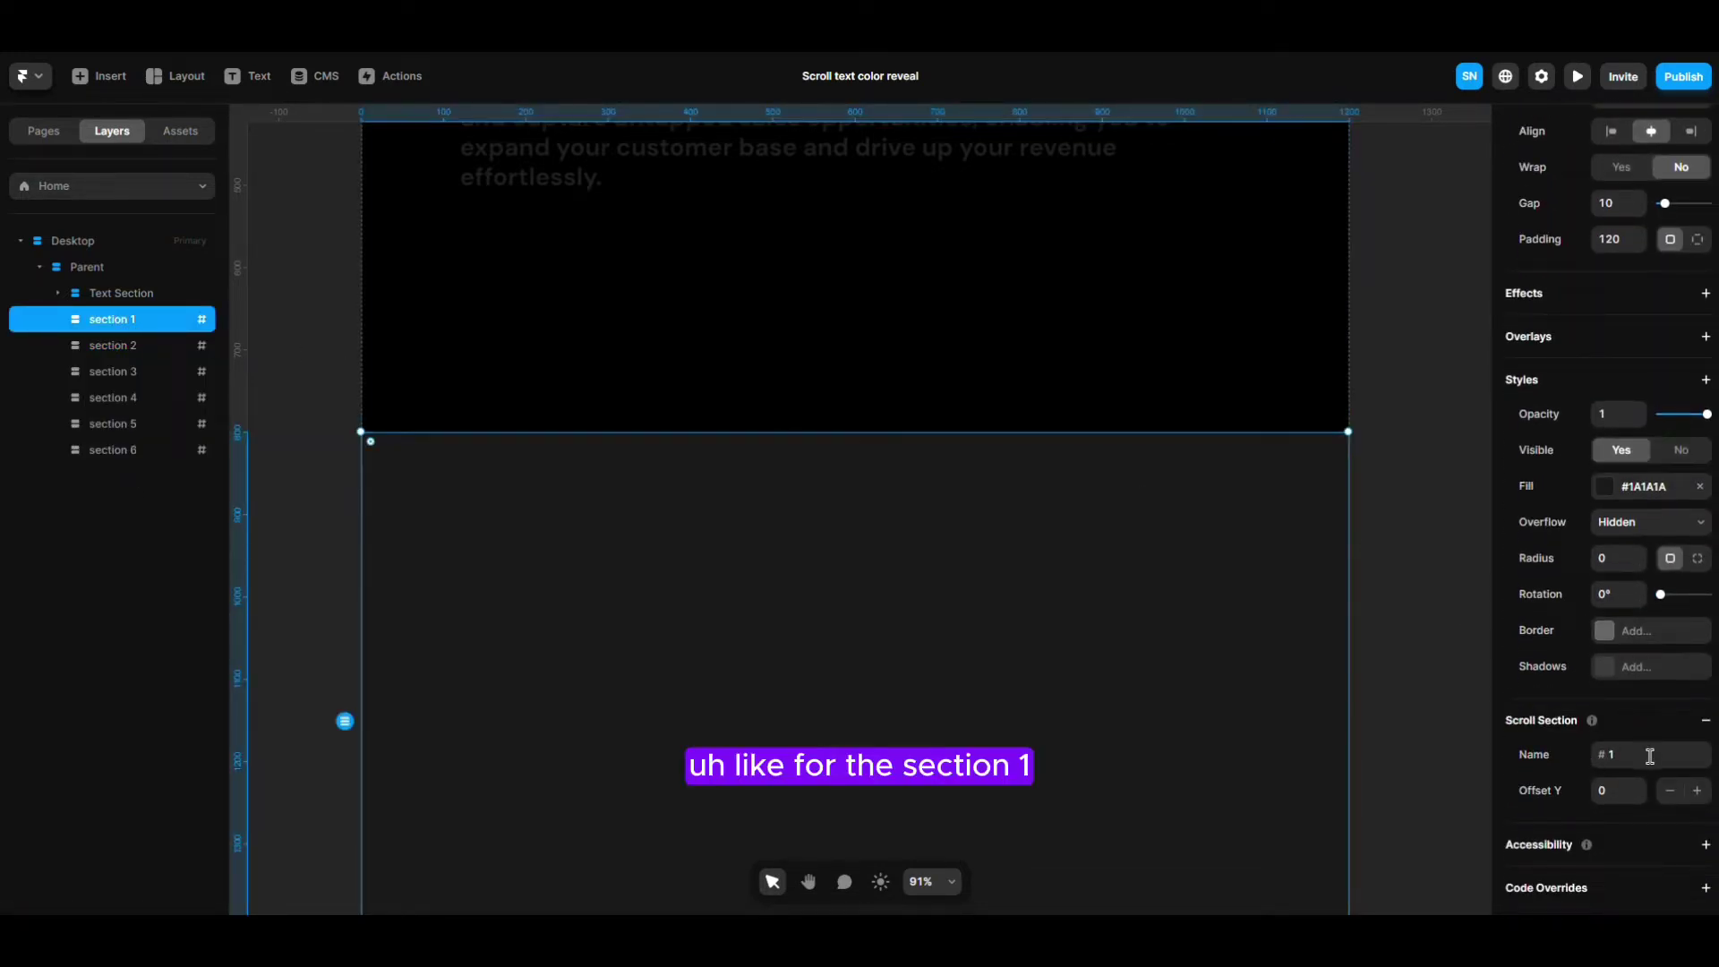
left_click(148, 349)
left_click(1631, 757)
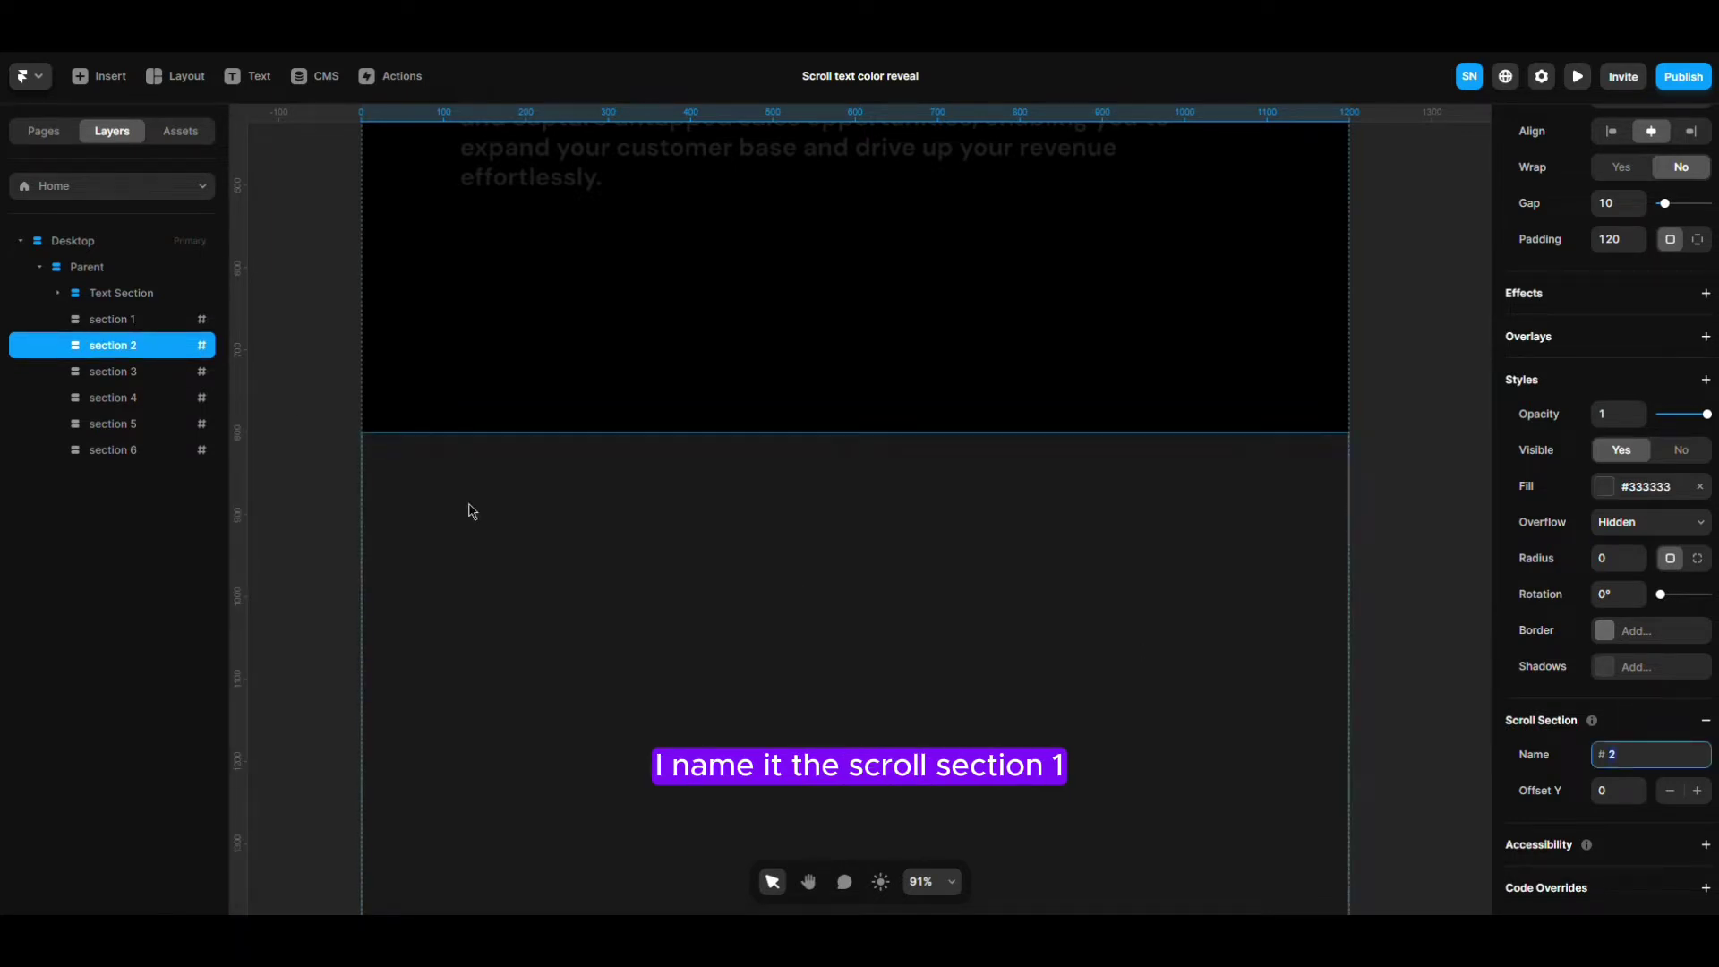
left_click(161, 455)
left_click(1630, 756)
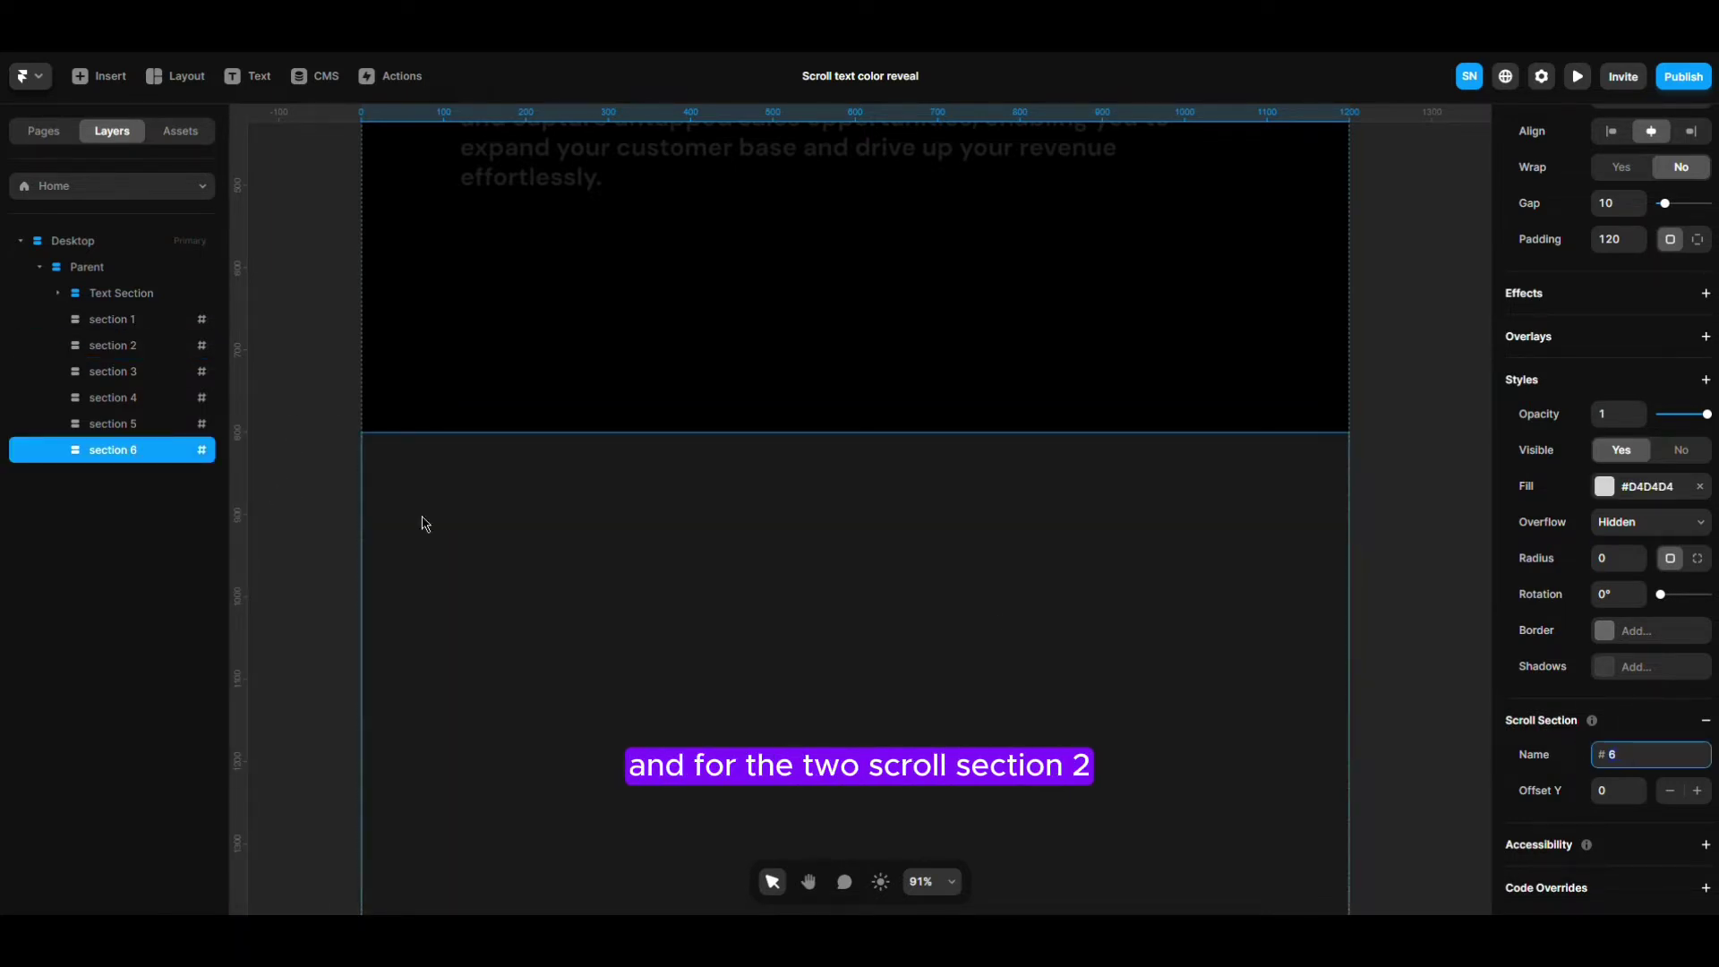
left_click(286, 365)
- Expand the Text Section's nested layers and inspect the Unleash text layer and its text settings
scroll(287, 364, "up", 2)
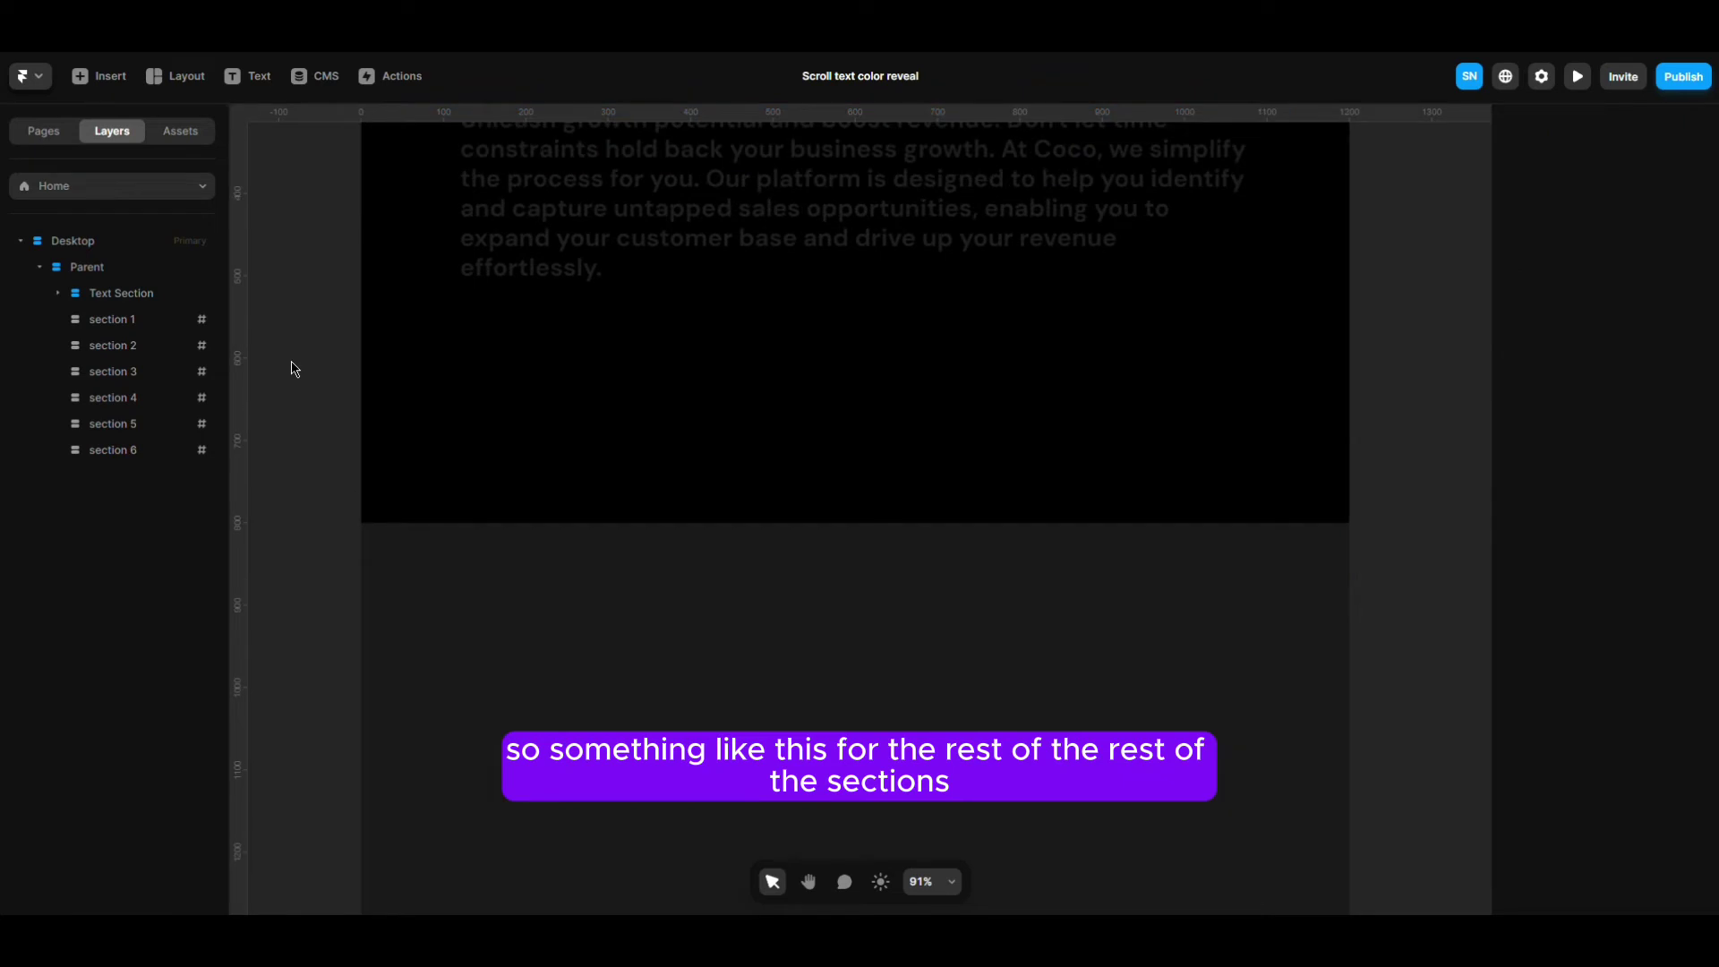
scroll(300, 385, "up", 4)
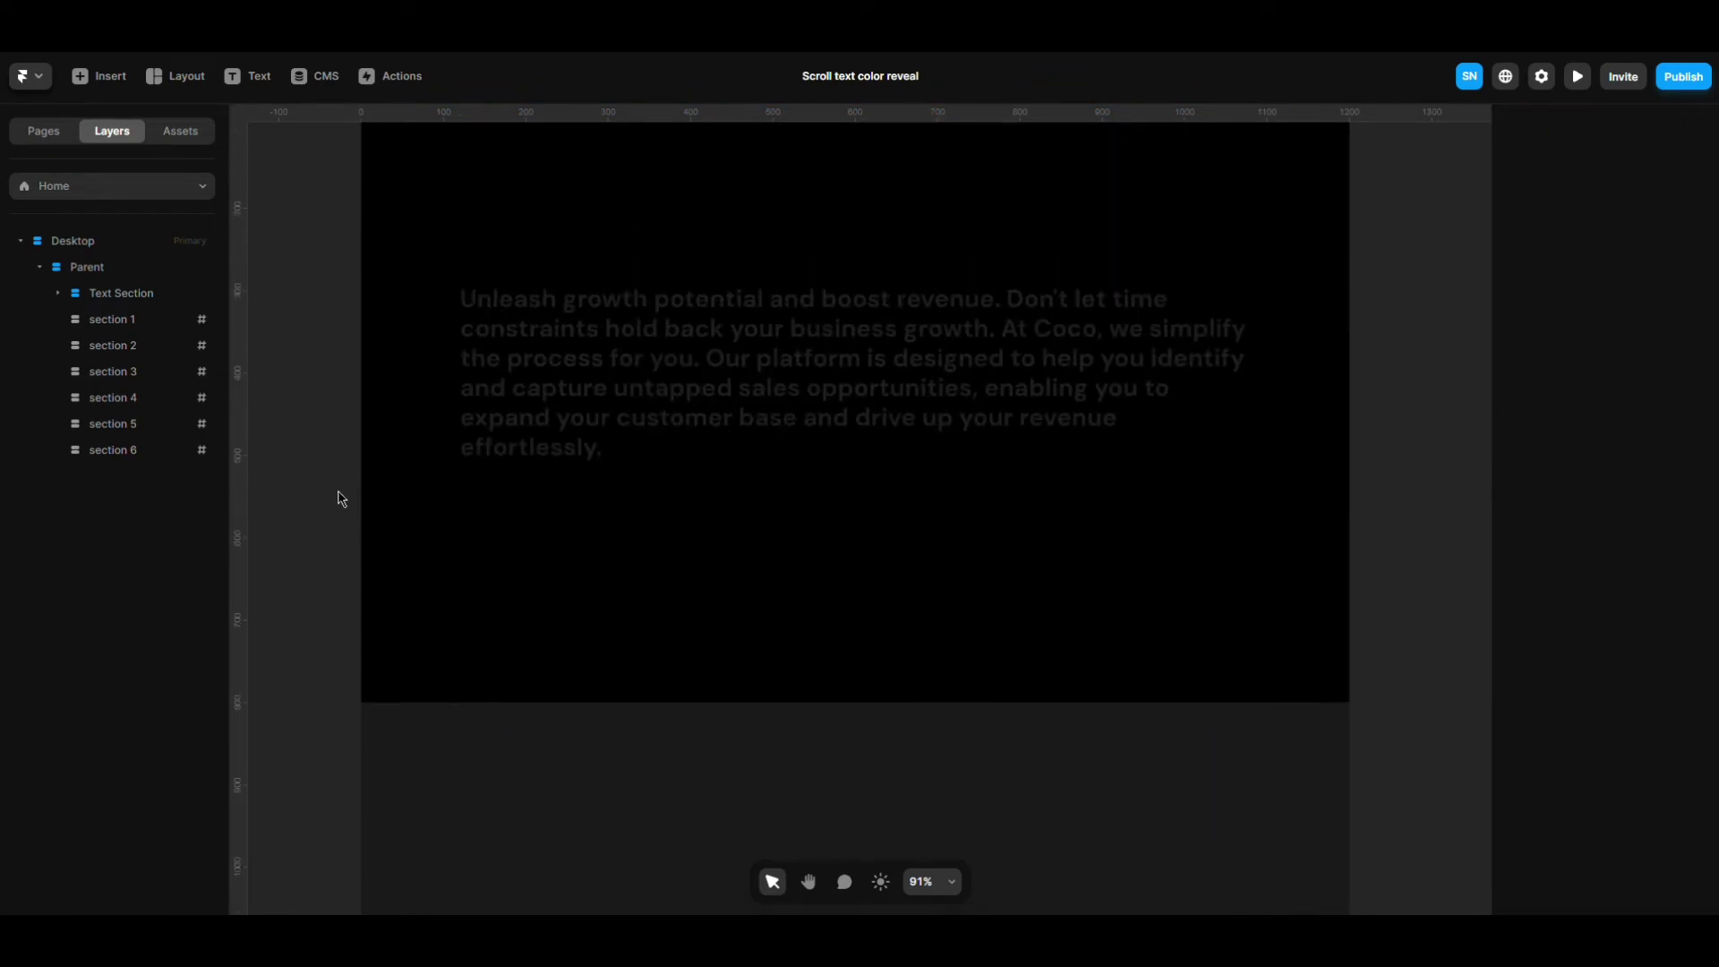
scroll(340, 497, "up", 1)
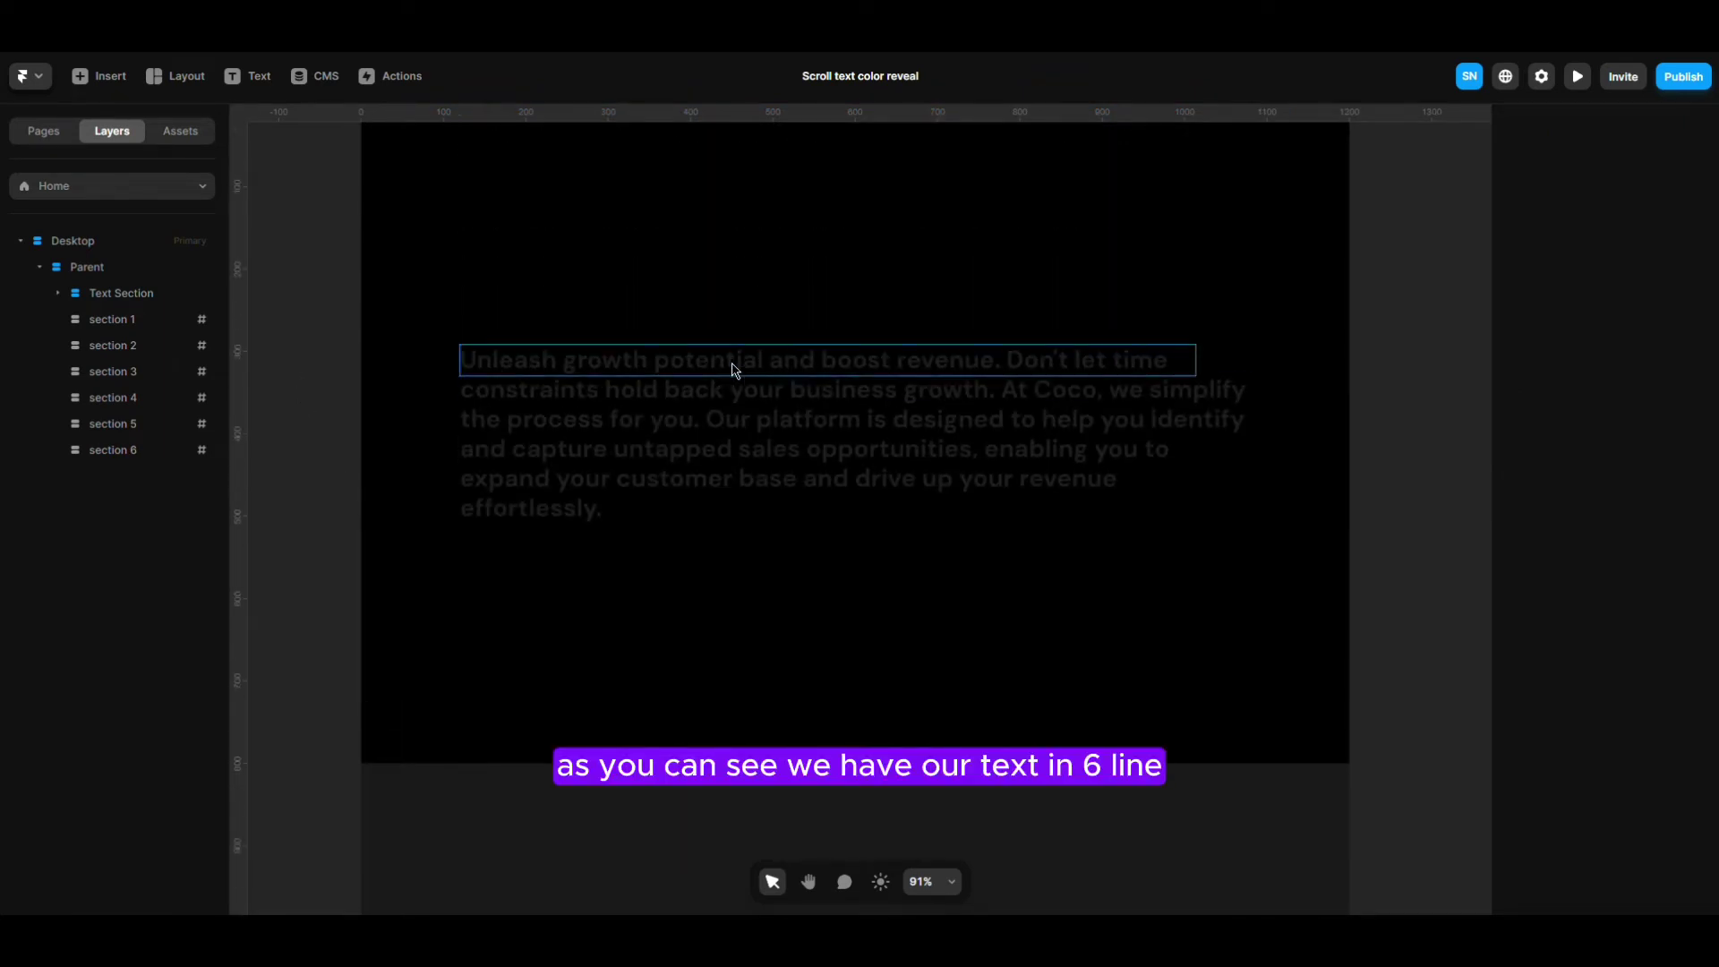
left_click(117, 294)
left_click(59, 294)
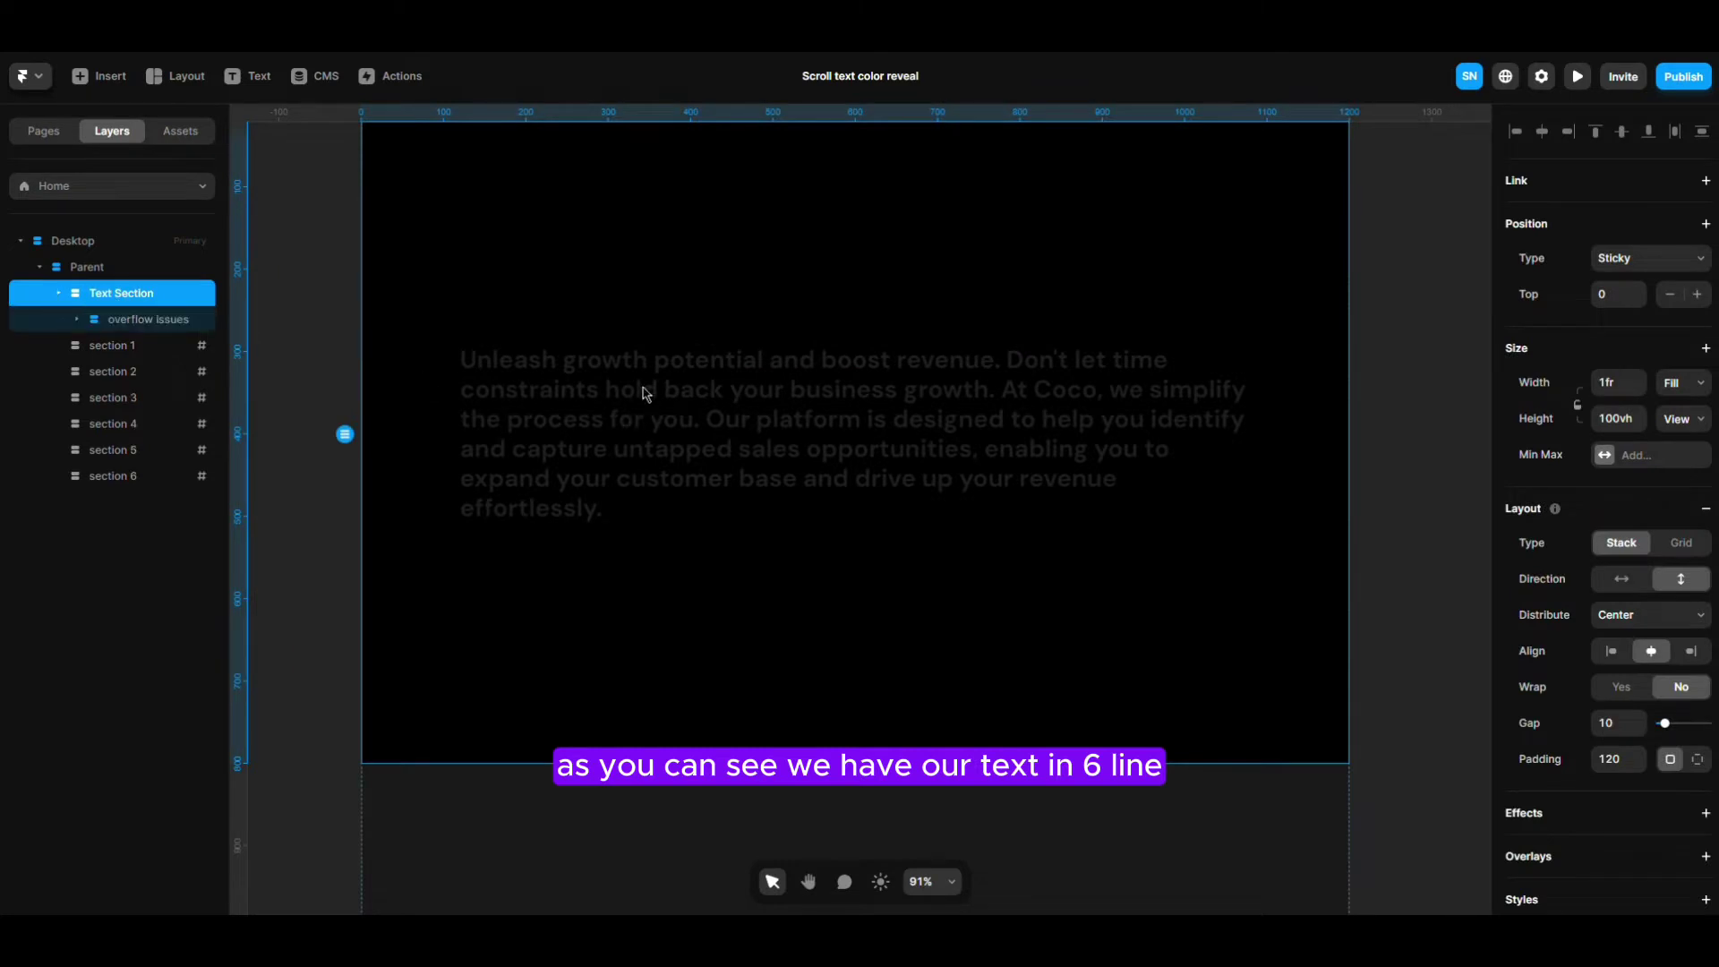
left_click(78, 320)
left_click(165, 371)
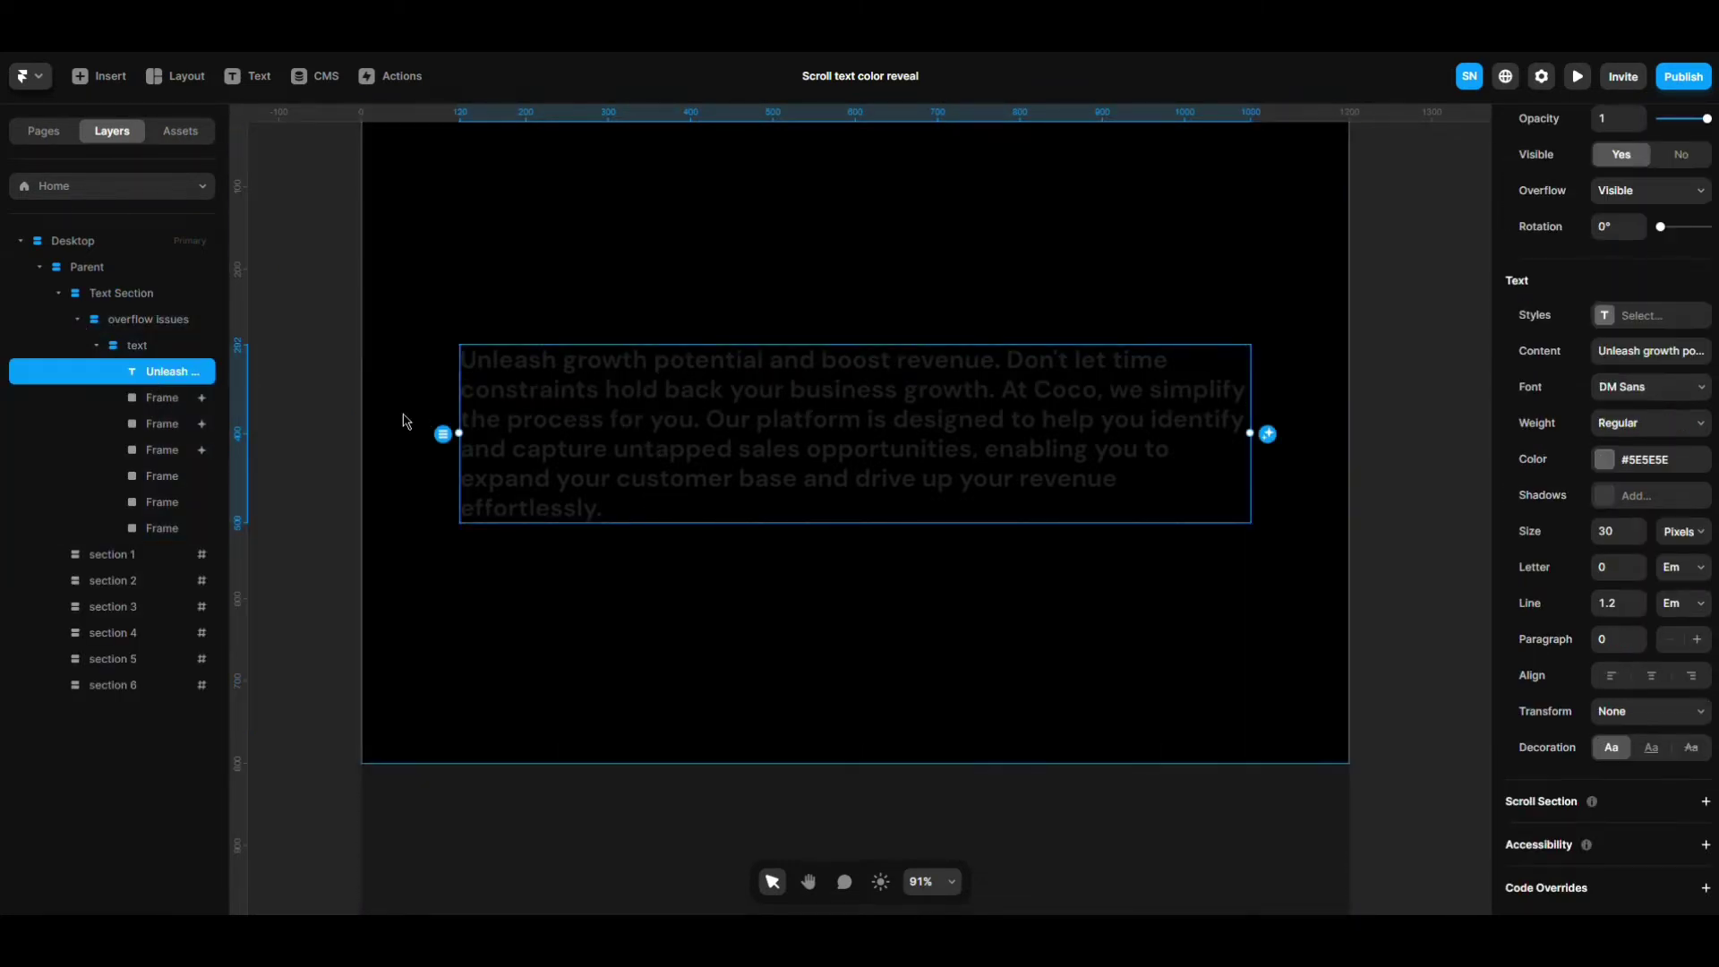
scroll(325, 445, "down", 3)
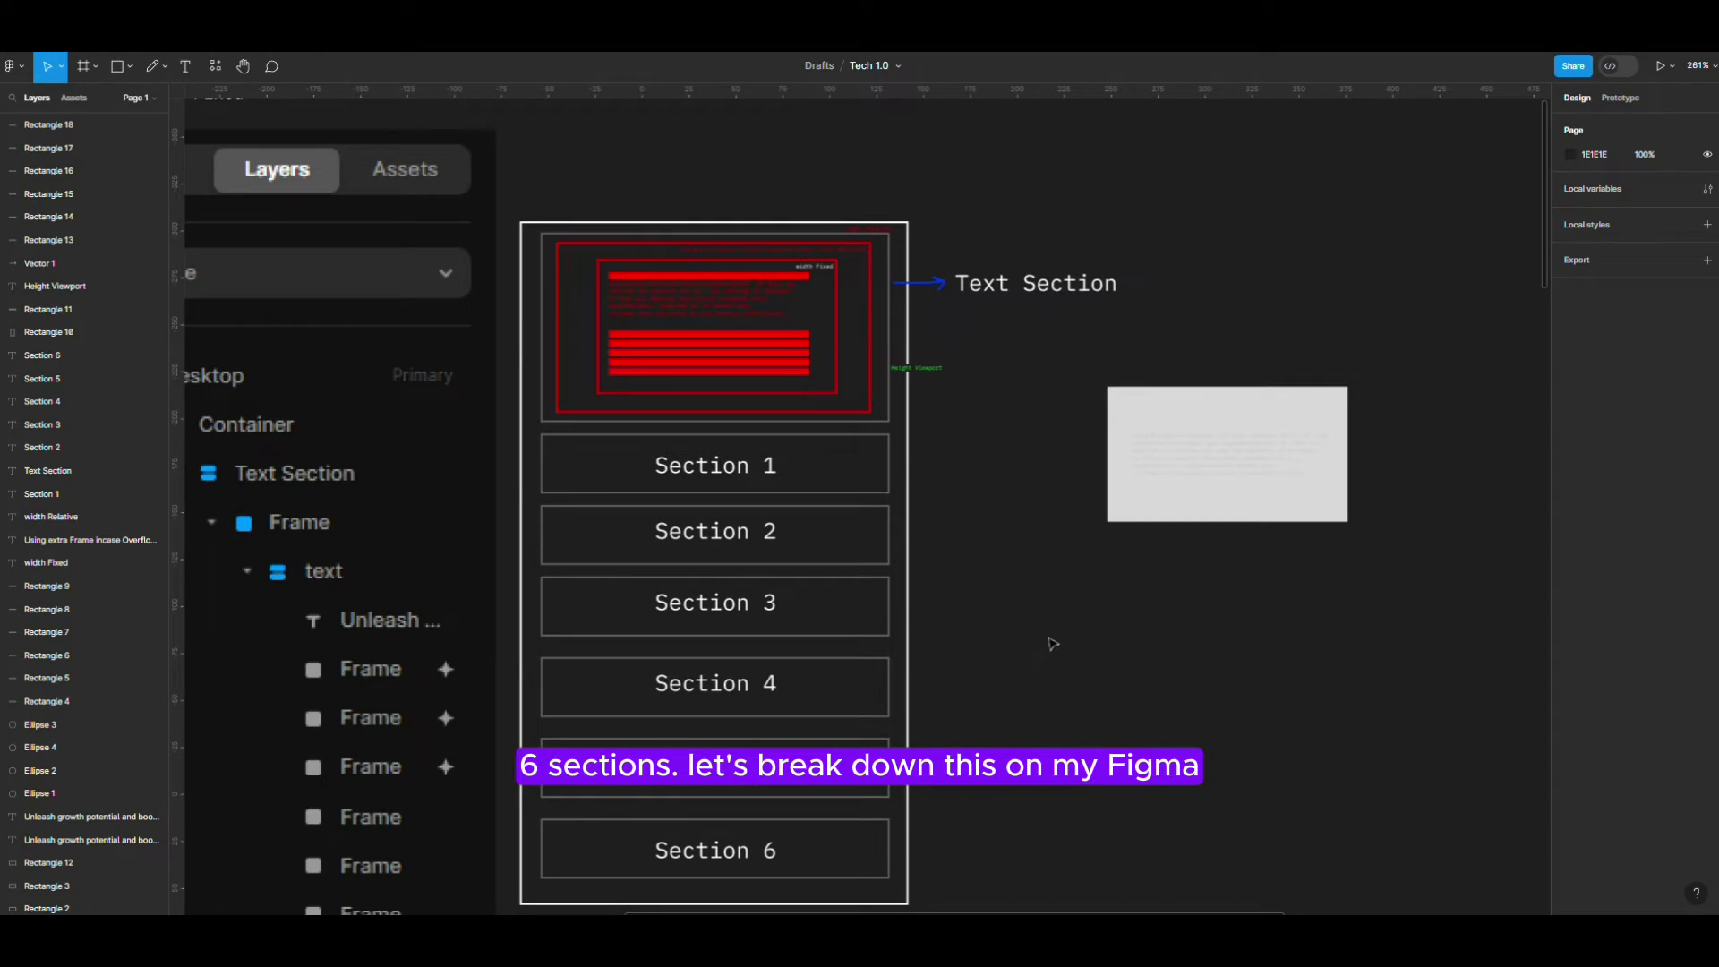
- Switch to the Tech 1.0 file in Figma and examine the layout diagram's outer container and Text Section frame
scroll(1001, 538, "left", 3)
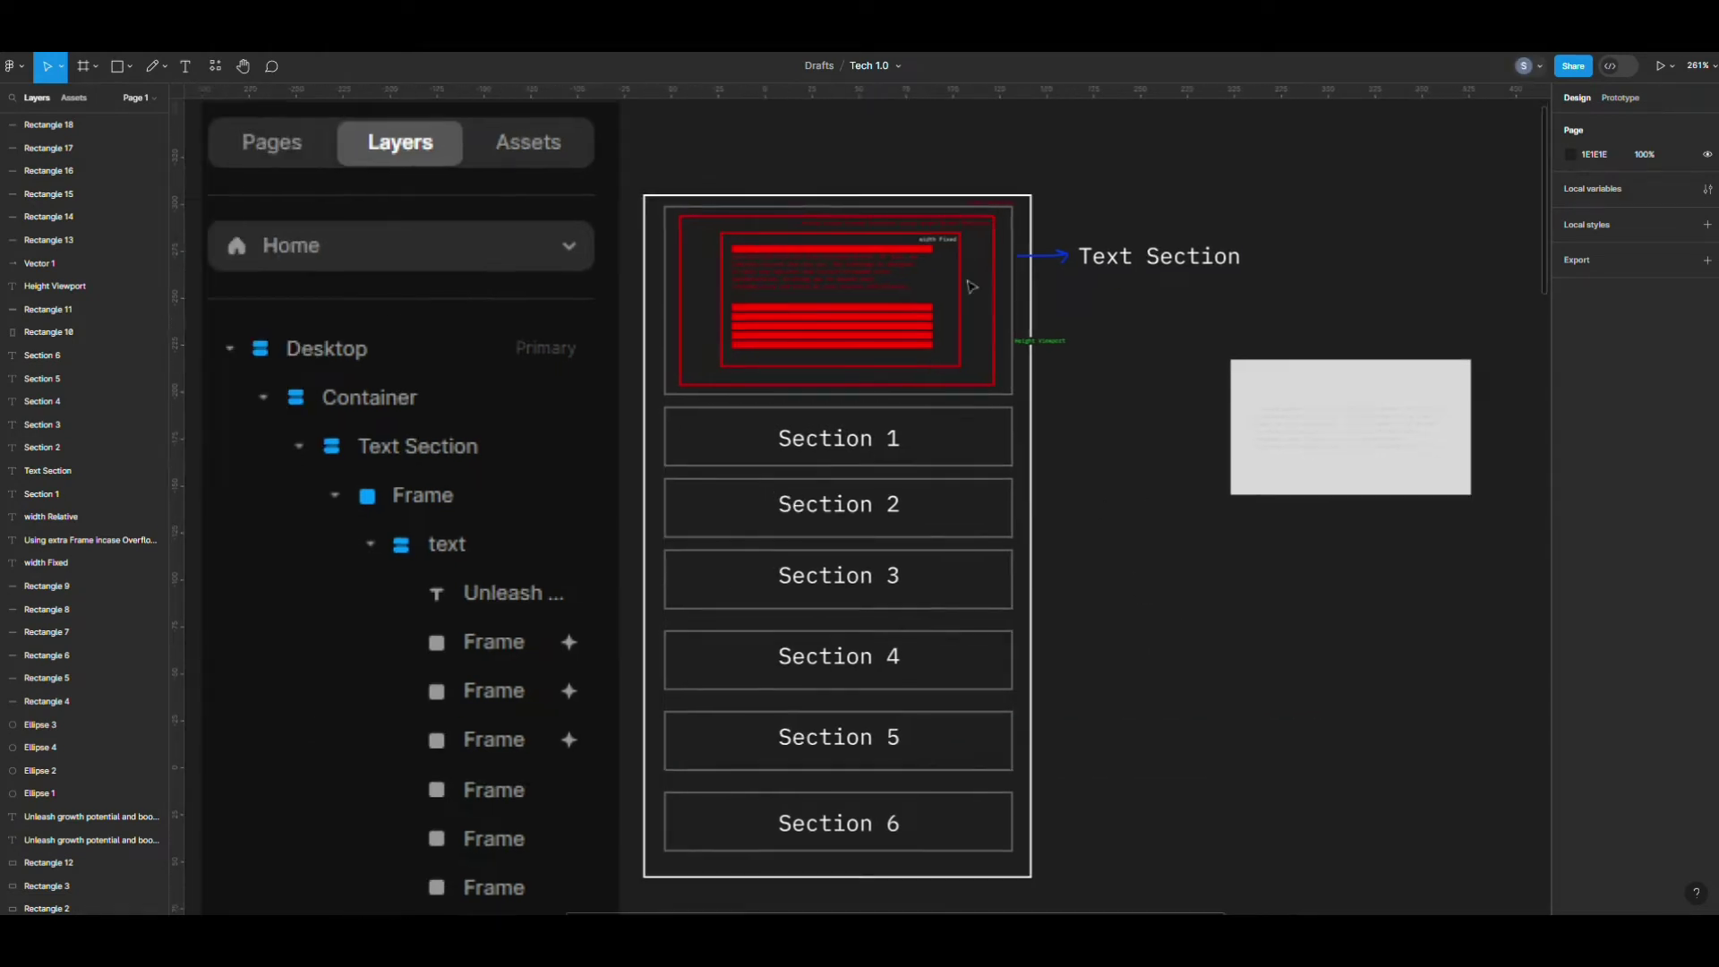
scroll(945, 199, "up", 5)
left_click(945, 199)
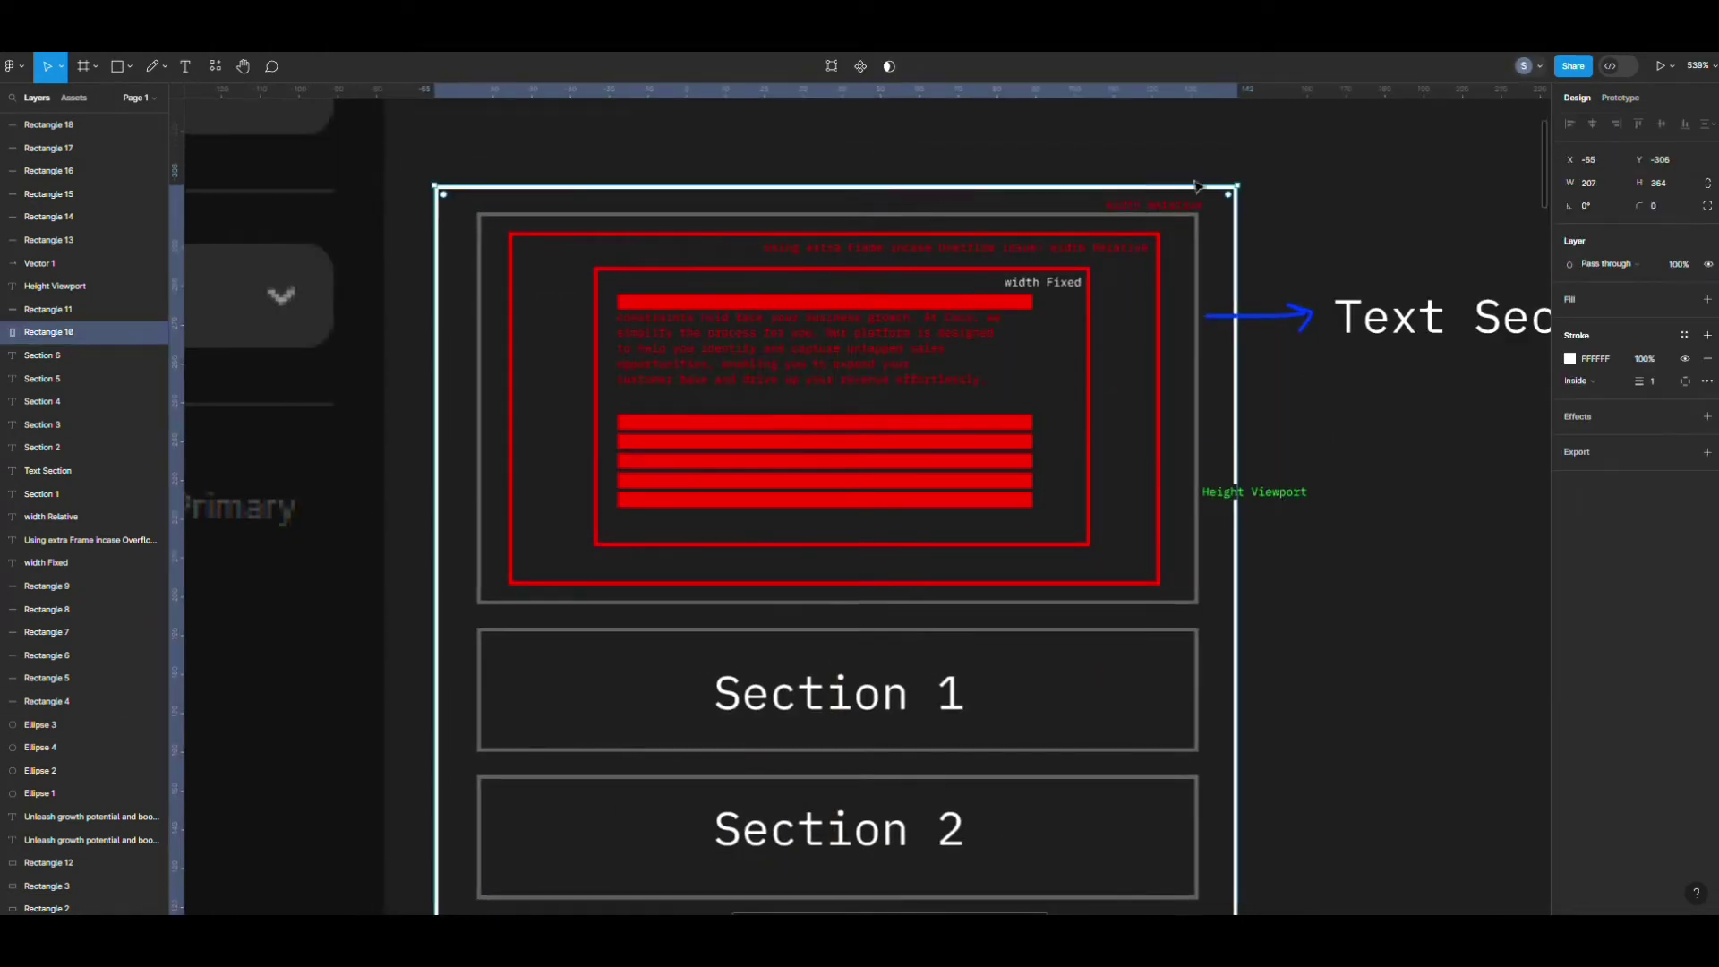
left_click(1316, 192)
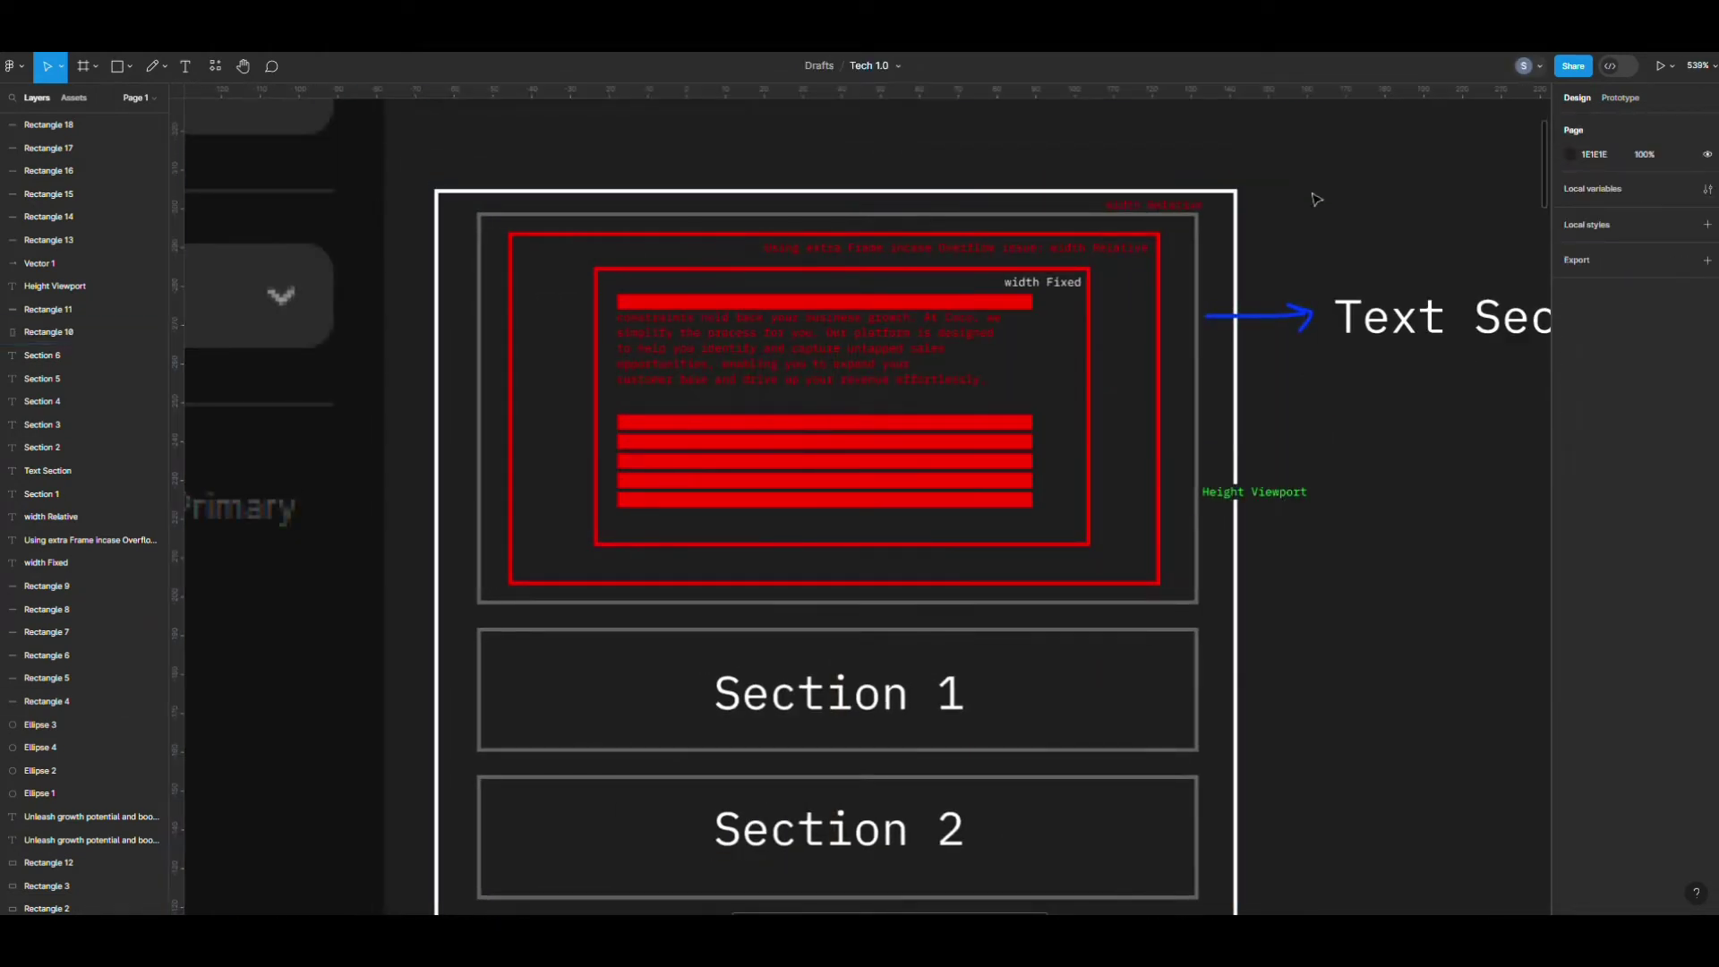
left_click(620, 215)
scroll(1162, 462, "right", 3)
left_click(1162, 463)
scroll(1162, 463, "left", 3)
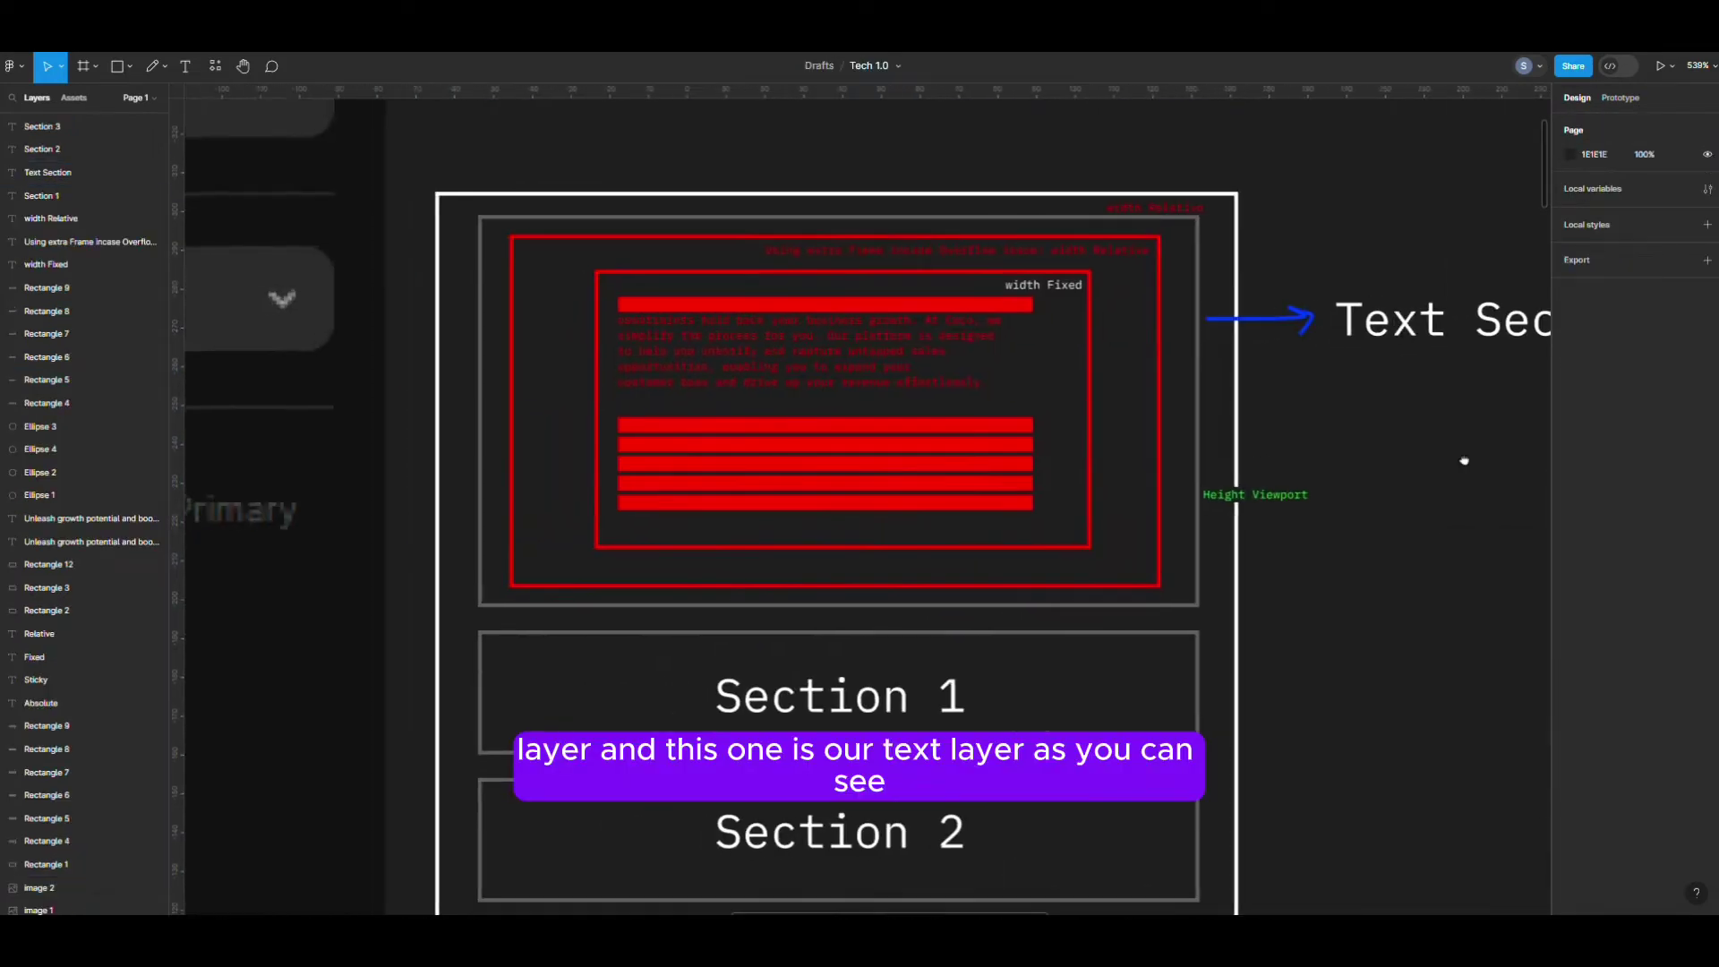
- Inspect the diagram's extra overflow frame with relative width and the inner text frame with fixed width
left_click(571, 186)
left_click(565, 199)
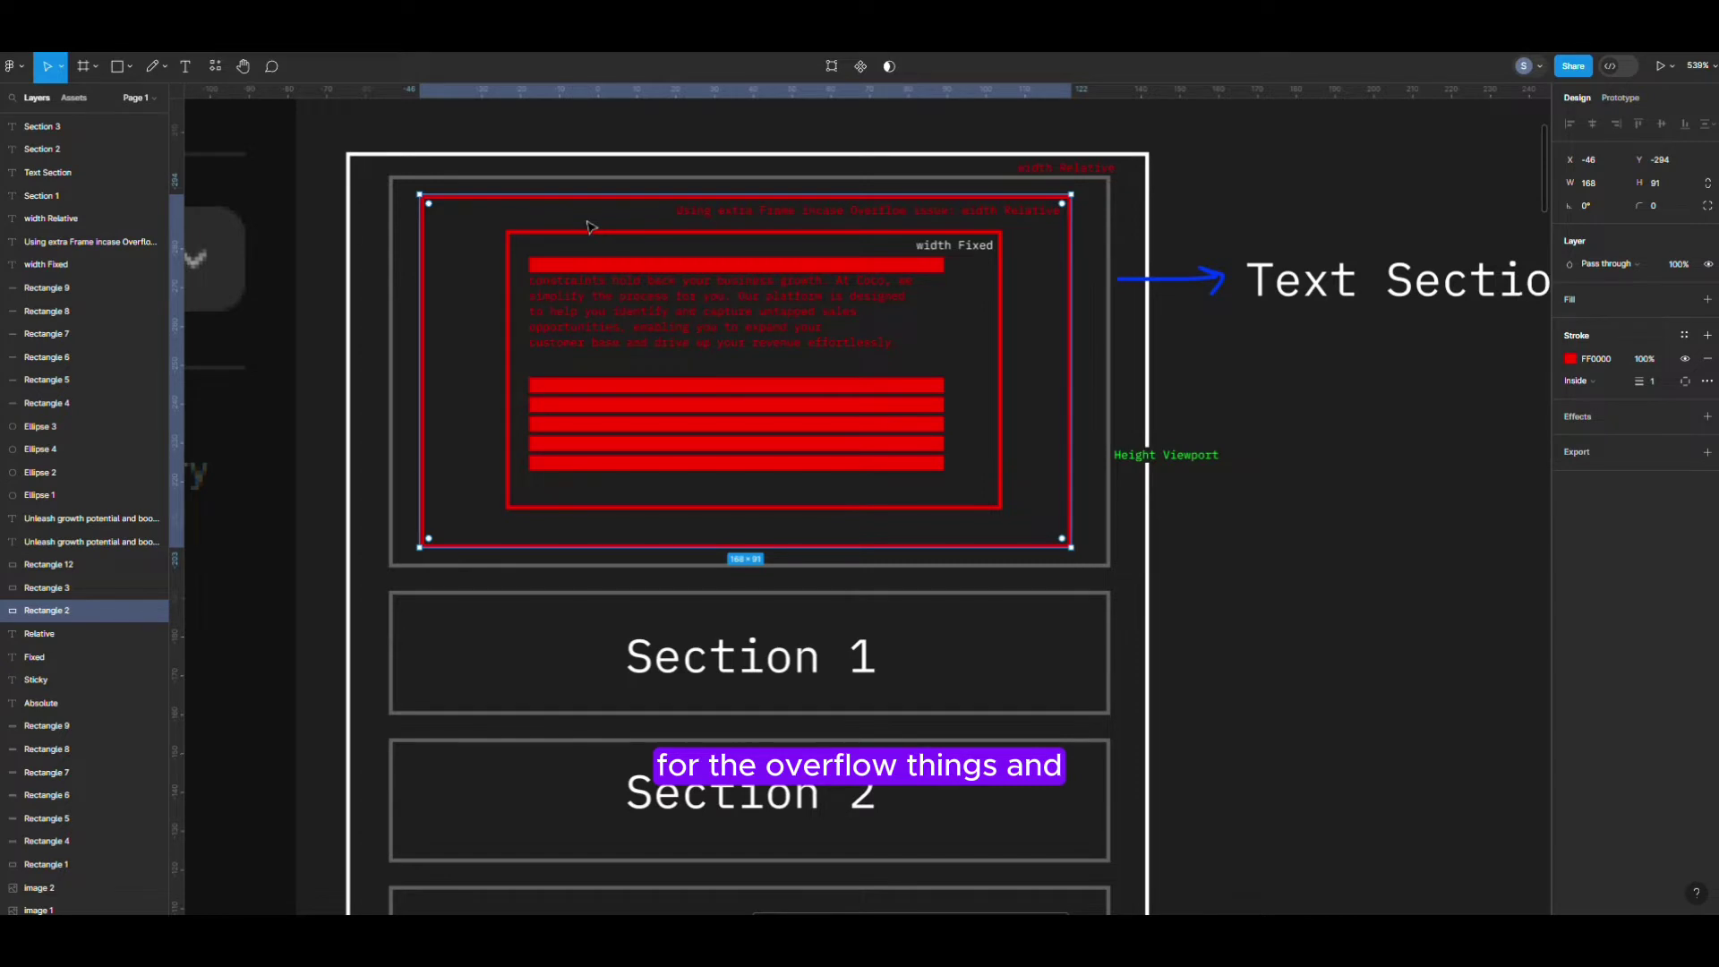
mouse_move(483, 234)
left_mouse_down()
mouse_move(804, 392)
mouse_move(488, 235)
left_mouse_up()
mouse_move(657, 238)
left_mouse_down()
mouse_move(681, 238)
mouse_move(657, 238)
left_mouse_up()
left_click(743, 237)
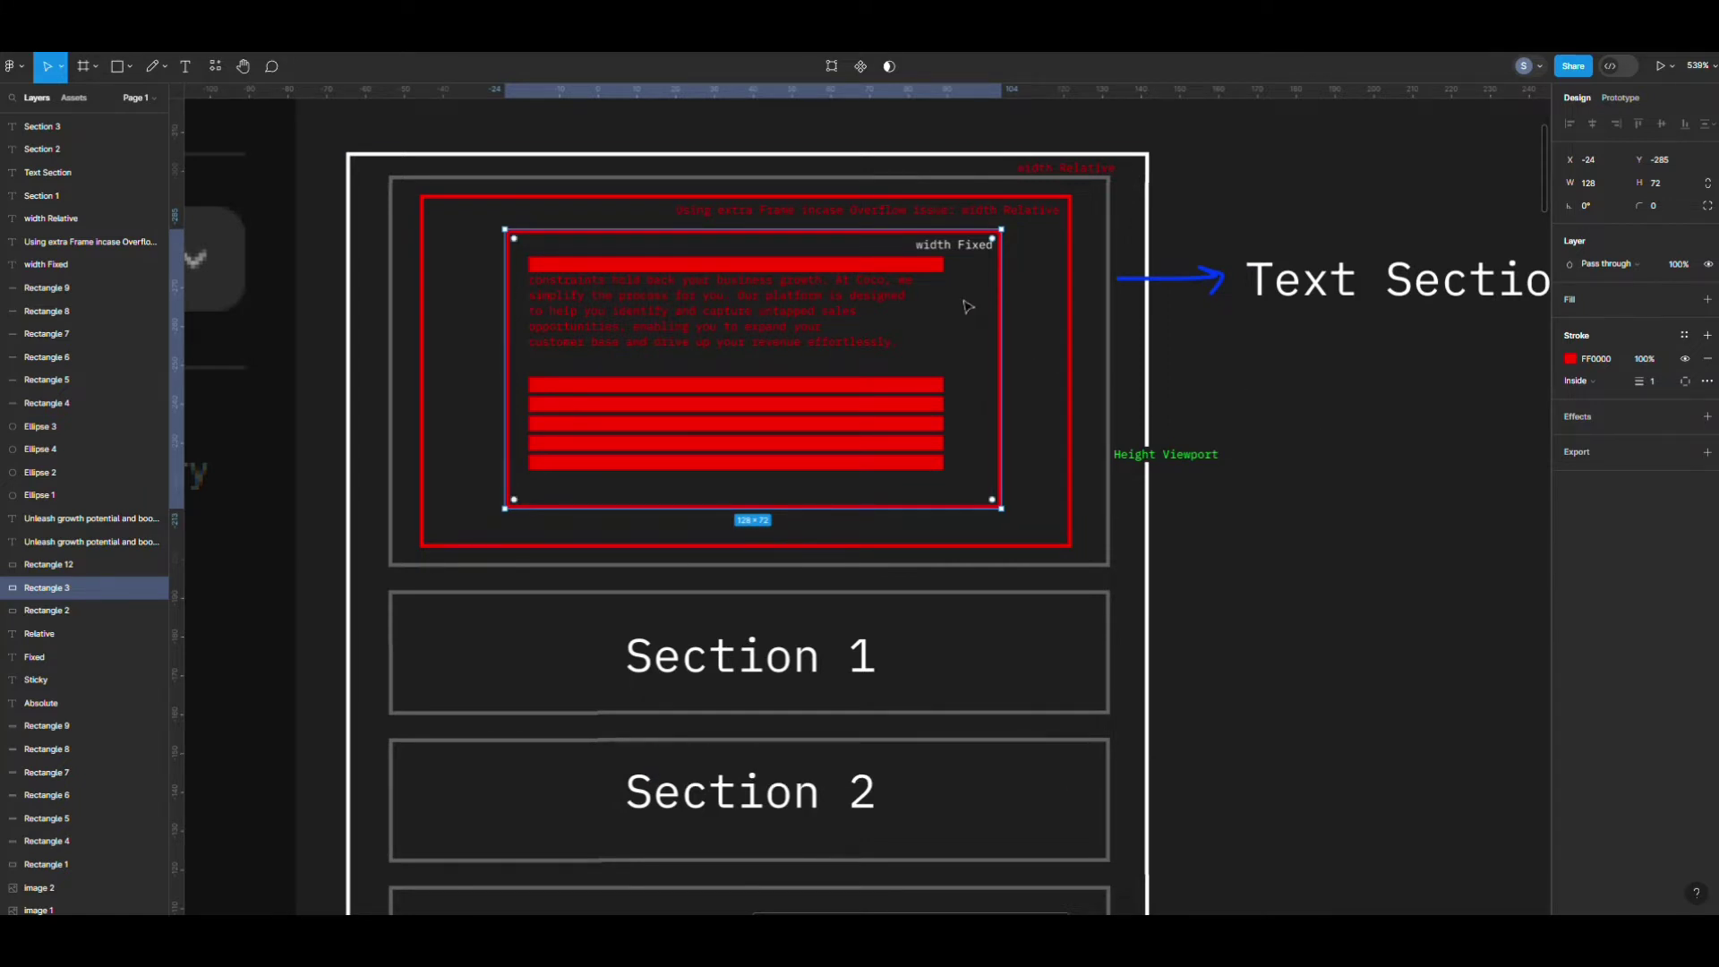
left_click(1327, 501)
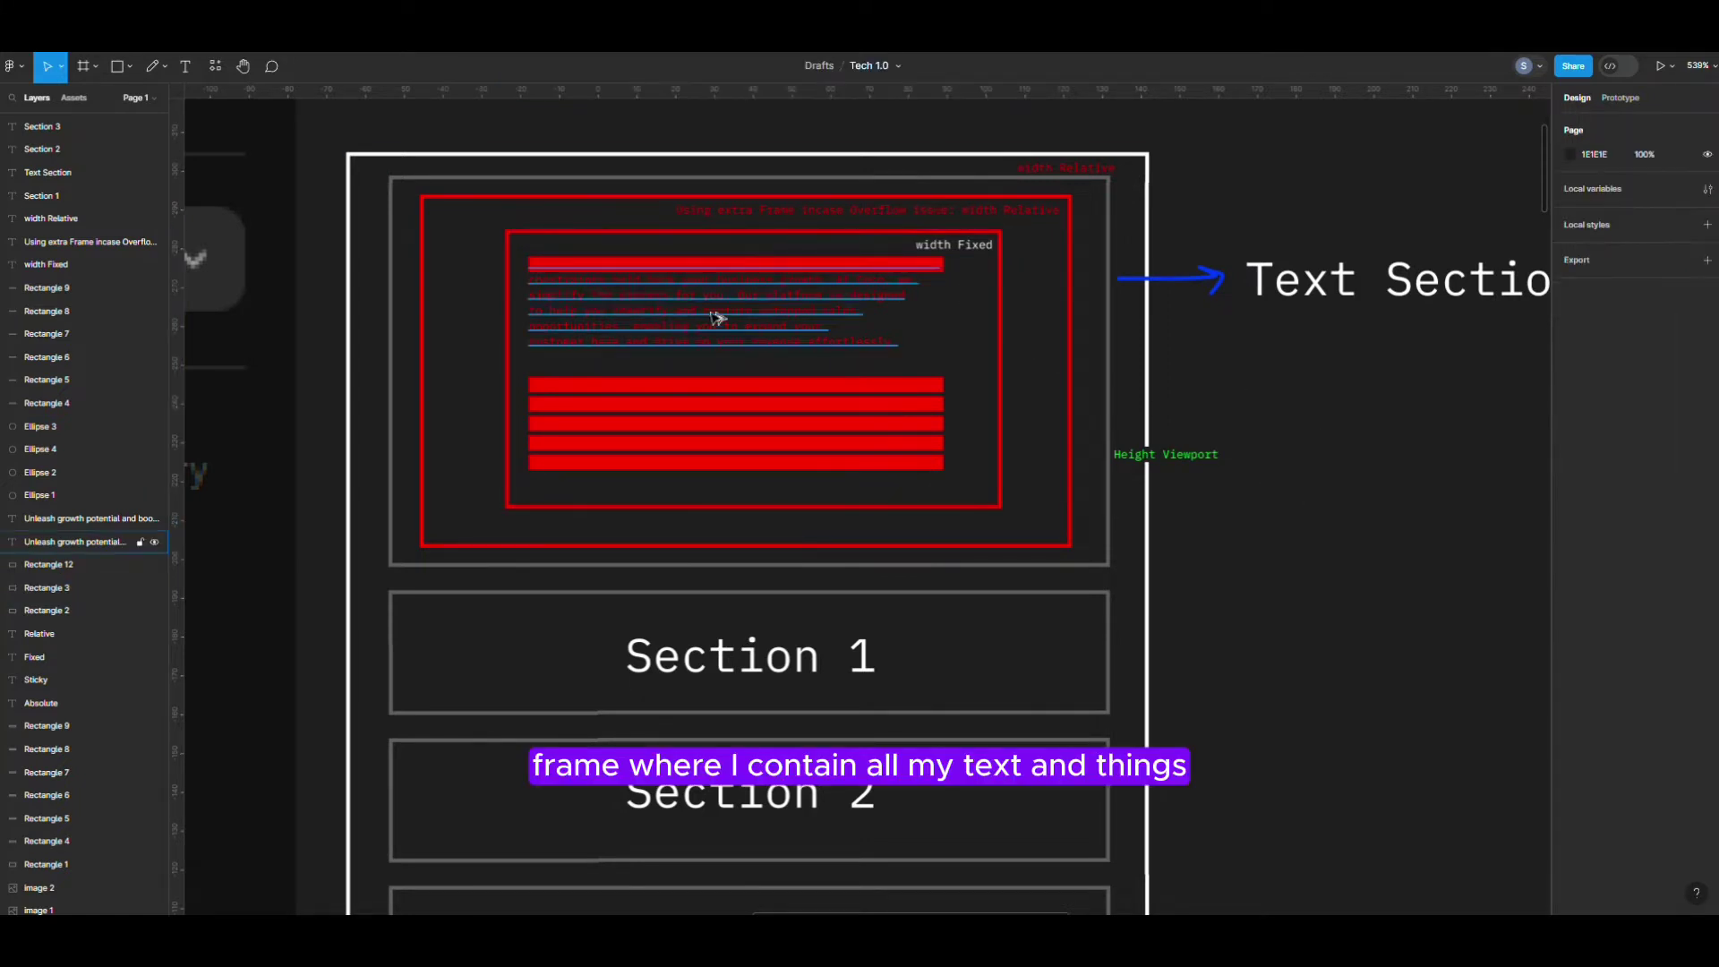
- Move the red bar off the first text line to the head of the bar stack below the paragraph
scroll(708, 309, "up", 3)
left_click(691, 239)
left_click_drag(690, 240, 690, 401)
key("Escape")
scroll(573, 269, "up", 3)
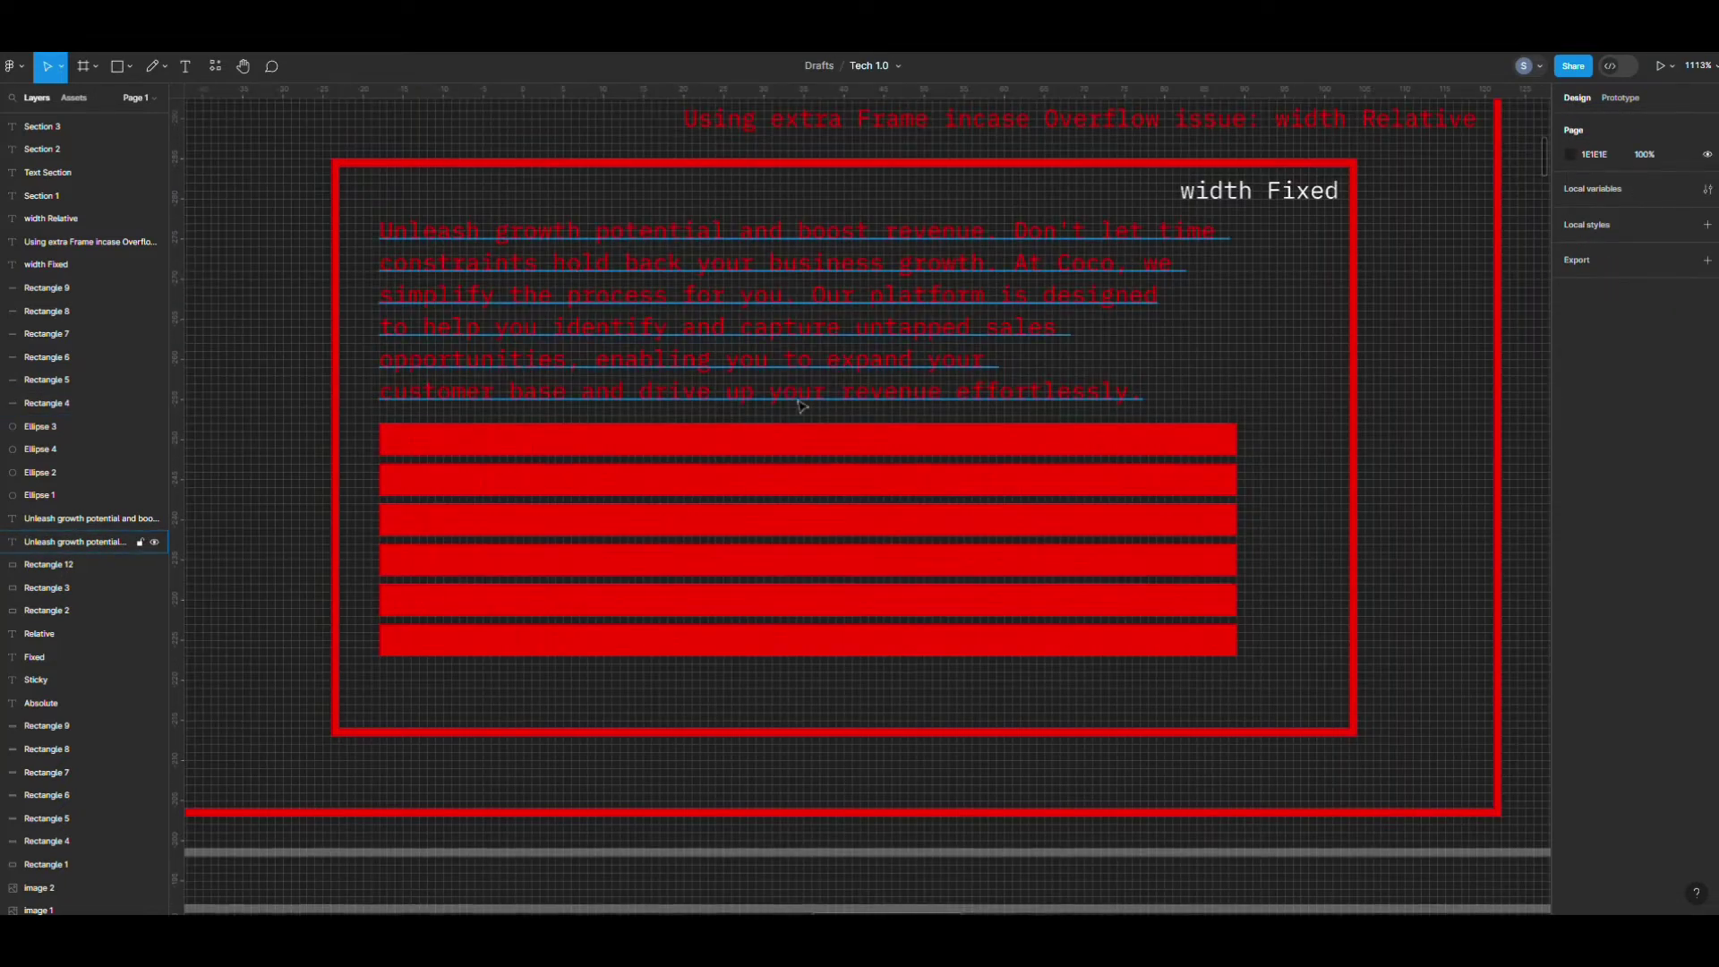
- Examine the six red rectangles stacked beneath the paragraph, one for each line of text
scroll(304, 260, "down", 3)
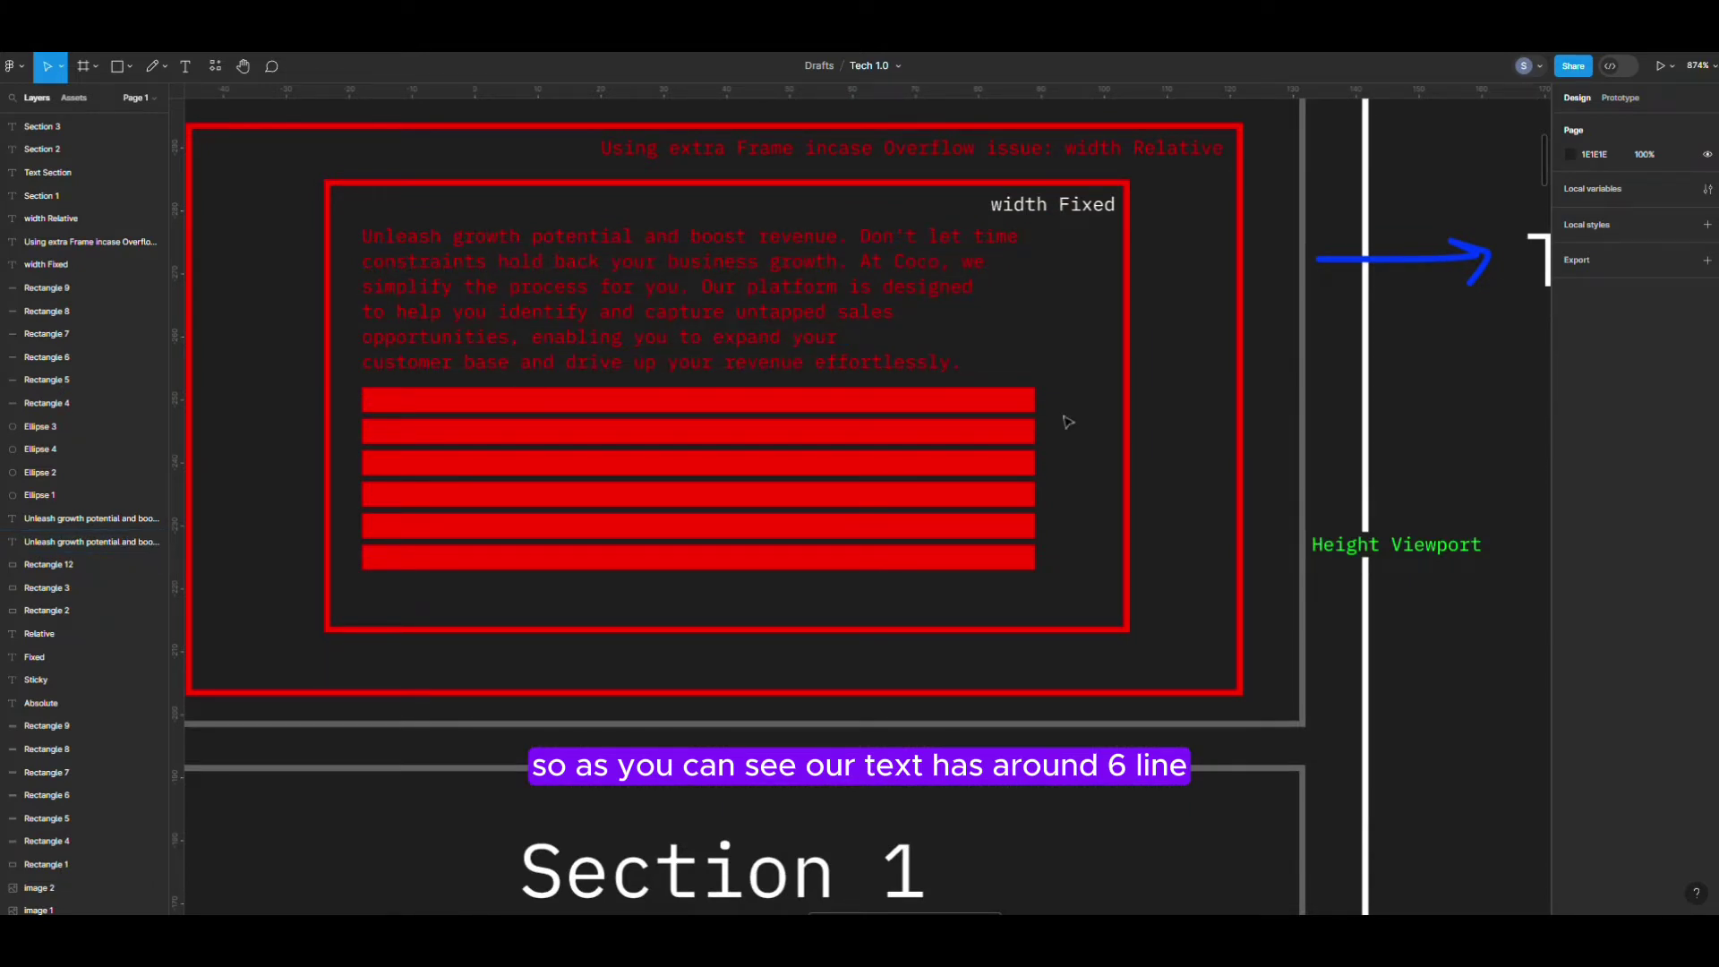
left_click(1021, 401)
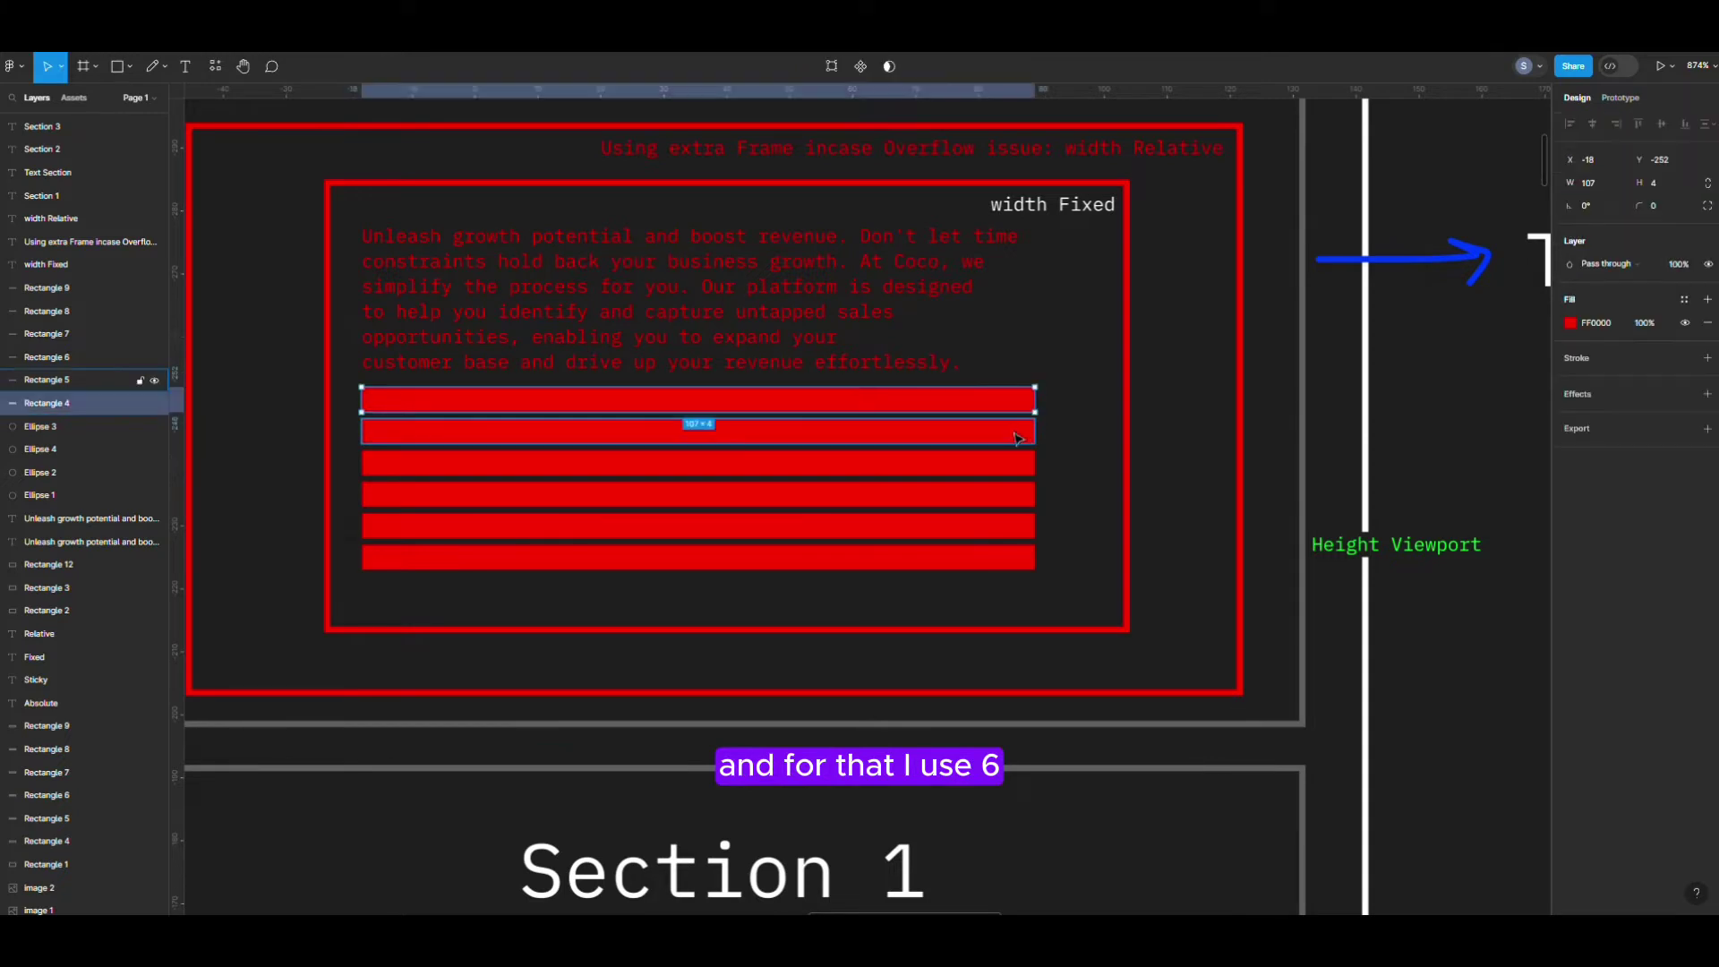
left_click(1015, 556, "shift")
left_click(1005, 435)
left_click(1003, 463)
left_click(1002, 495)
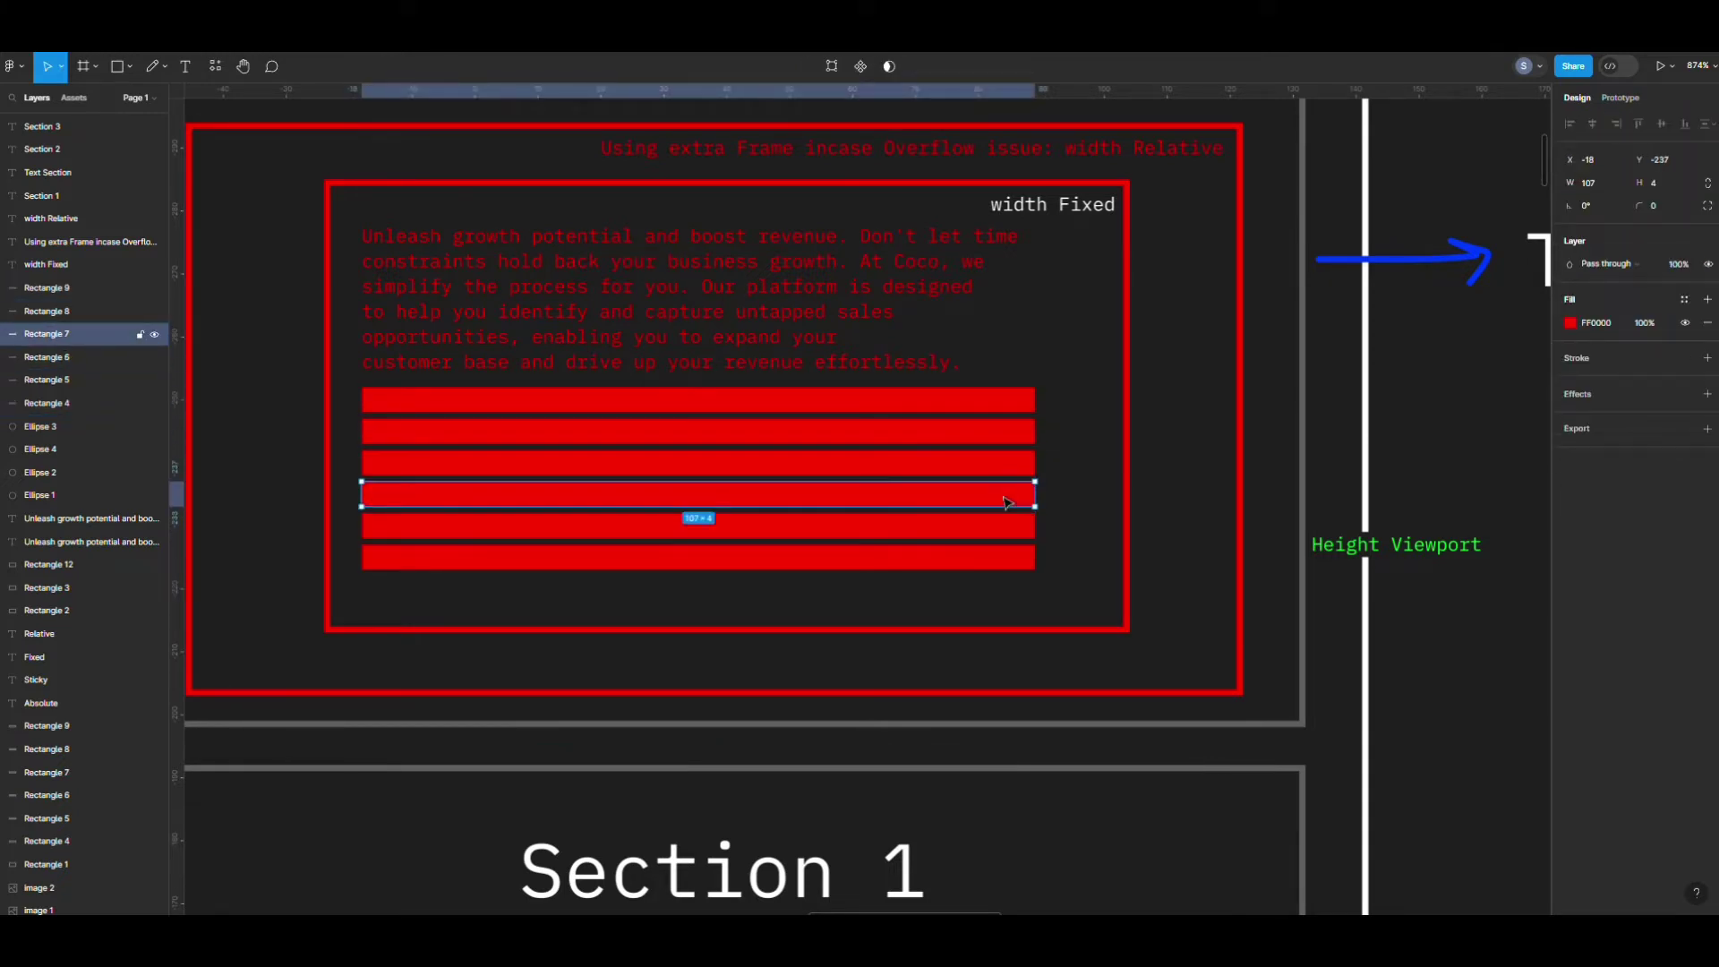
left_click(1002, 527)
key("Escape")
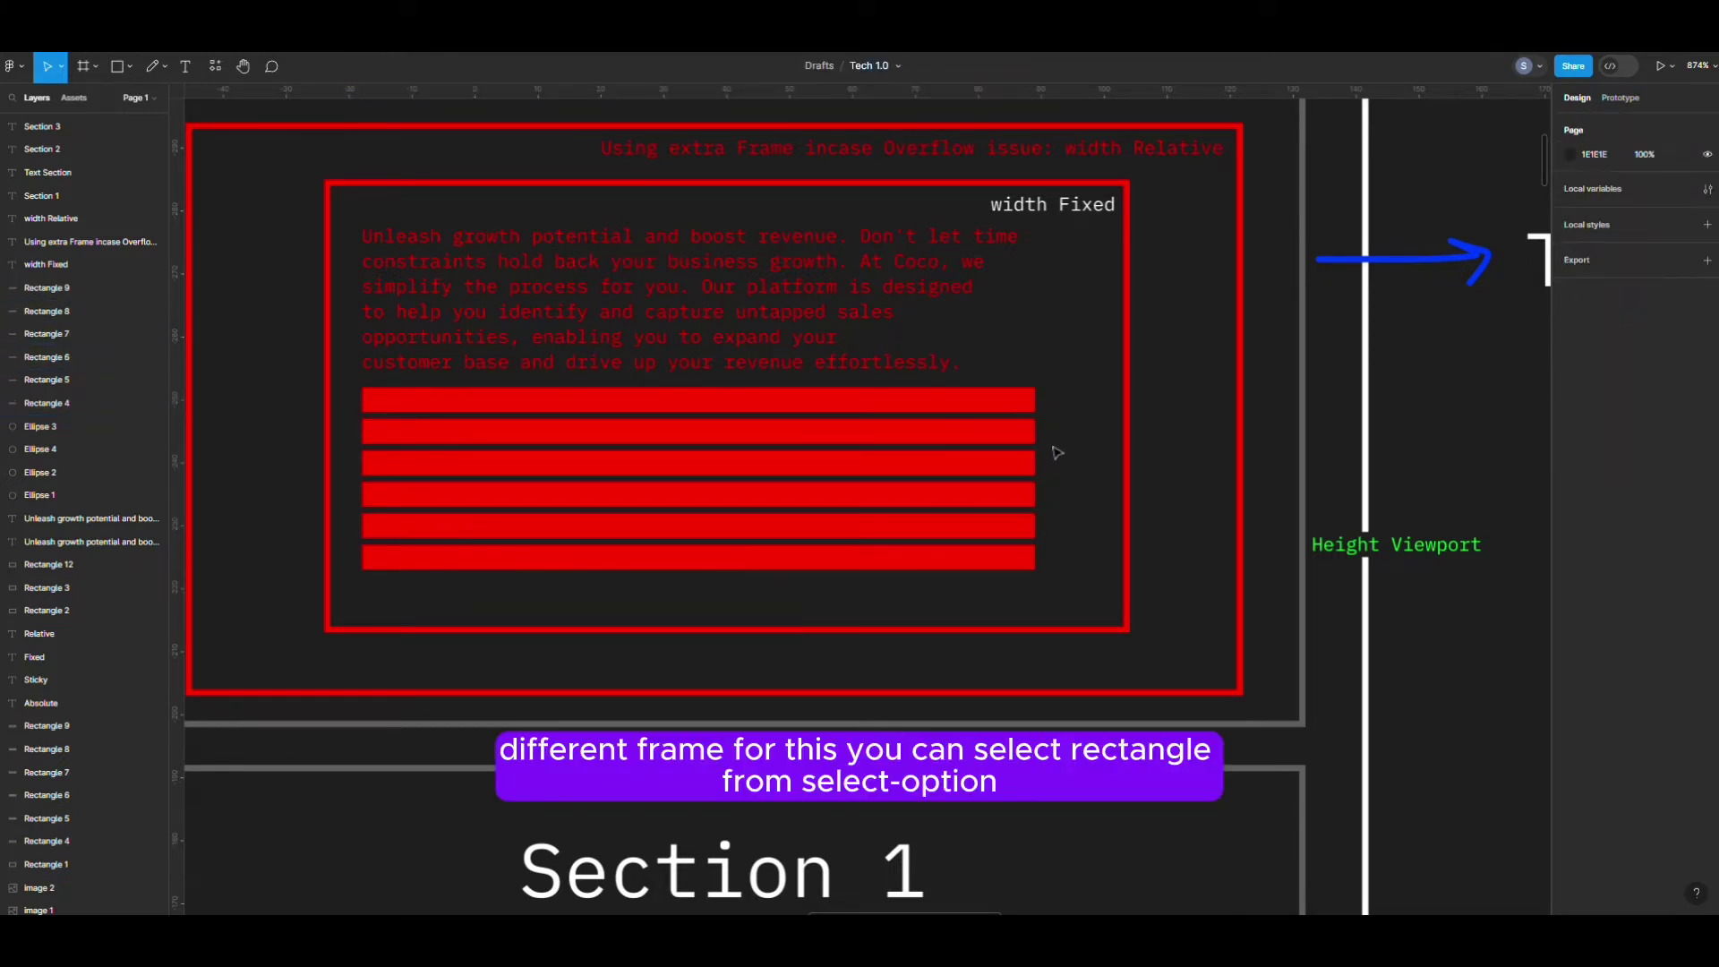
- Compare the paragraph text layer with the individual red rectangles stacked beneath it
left_click(533, 276)
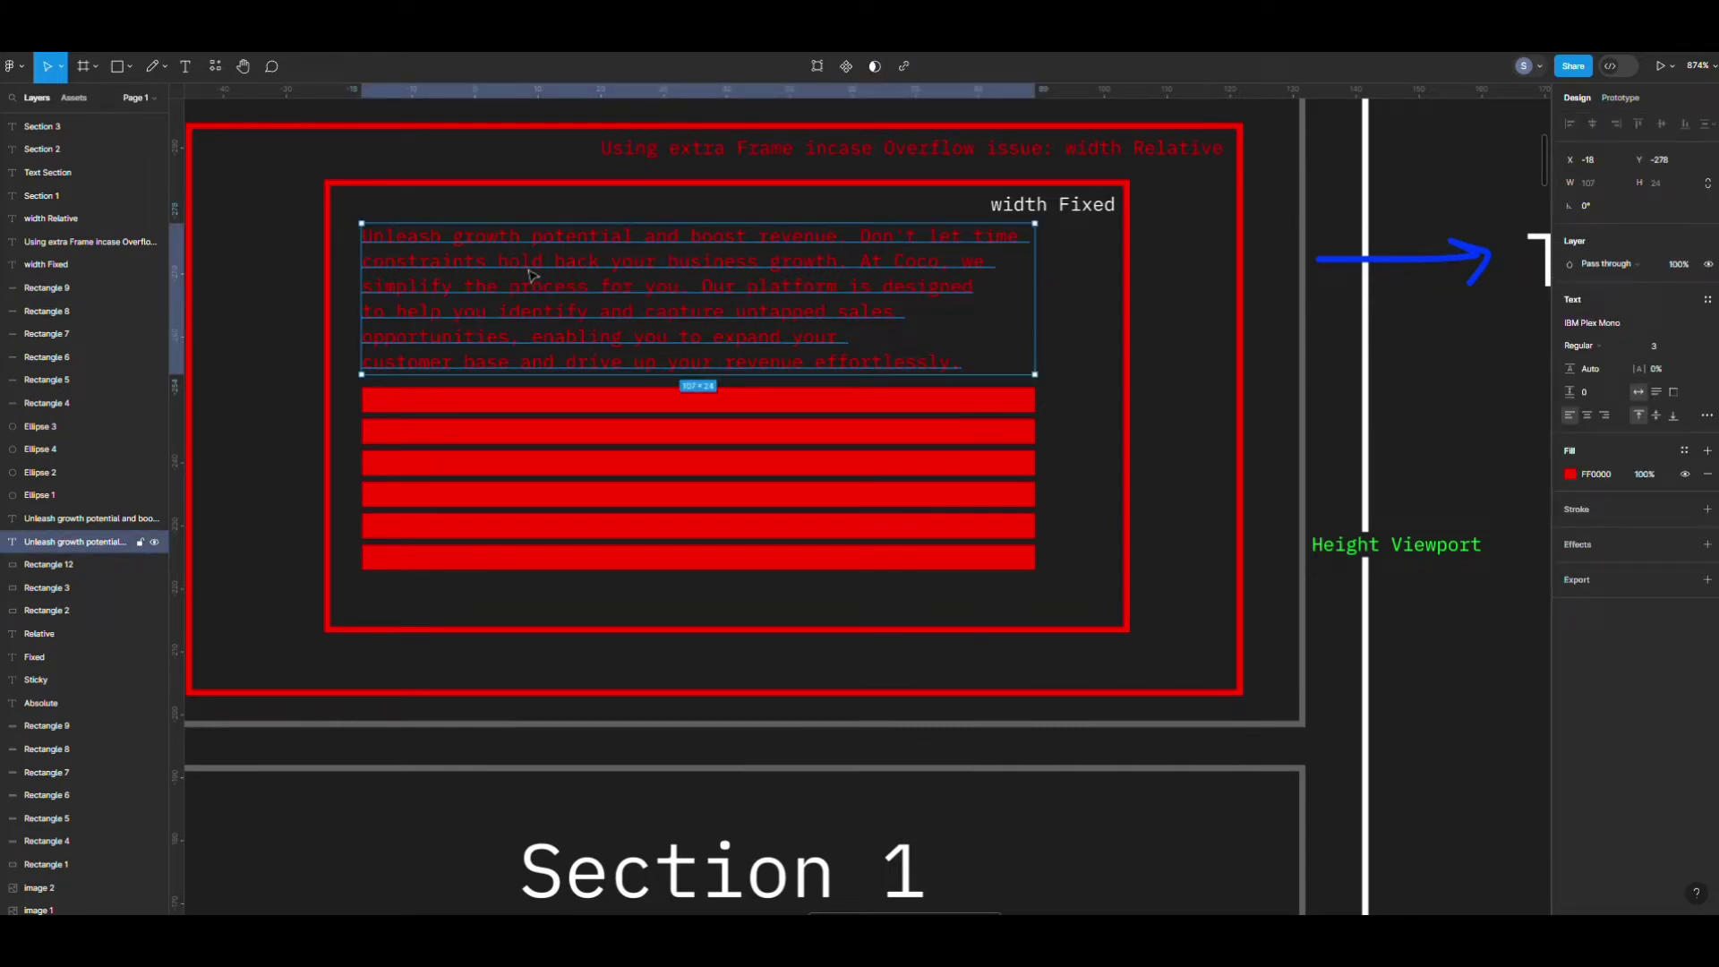
left_click(1012, 431)
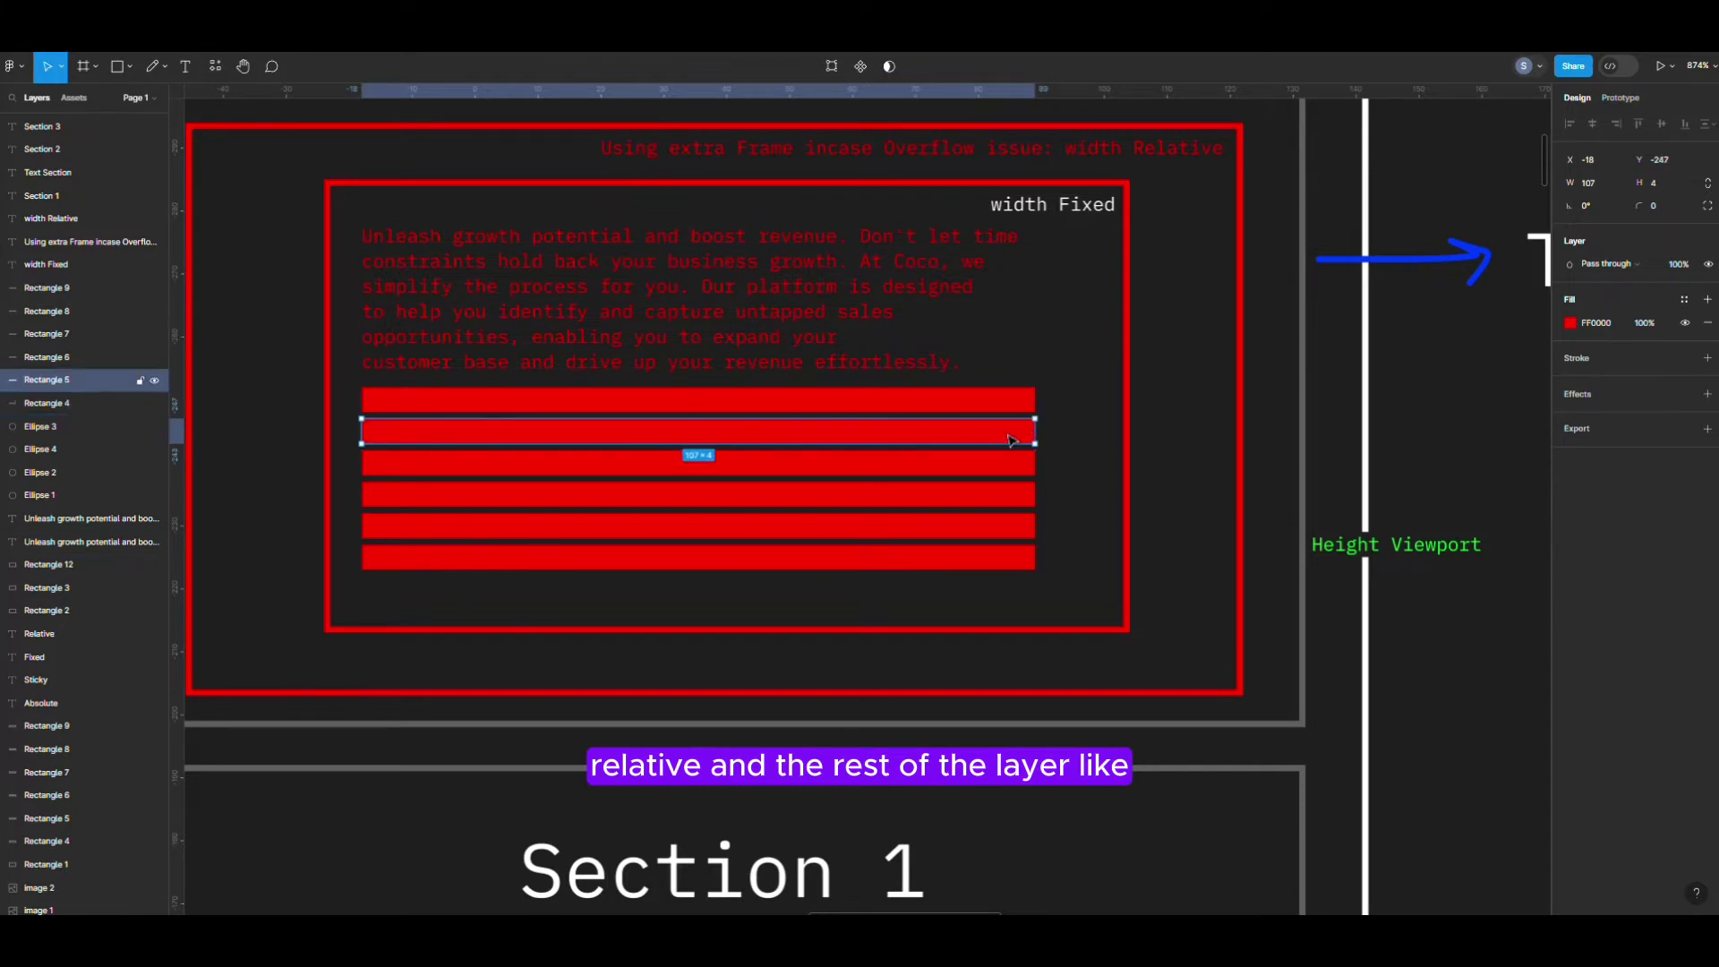
left_click(1003, 462)
left_click(1000, 495)
left_click(1000, 527)
left_click(1000, 558)
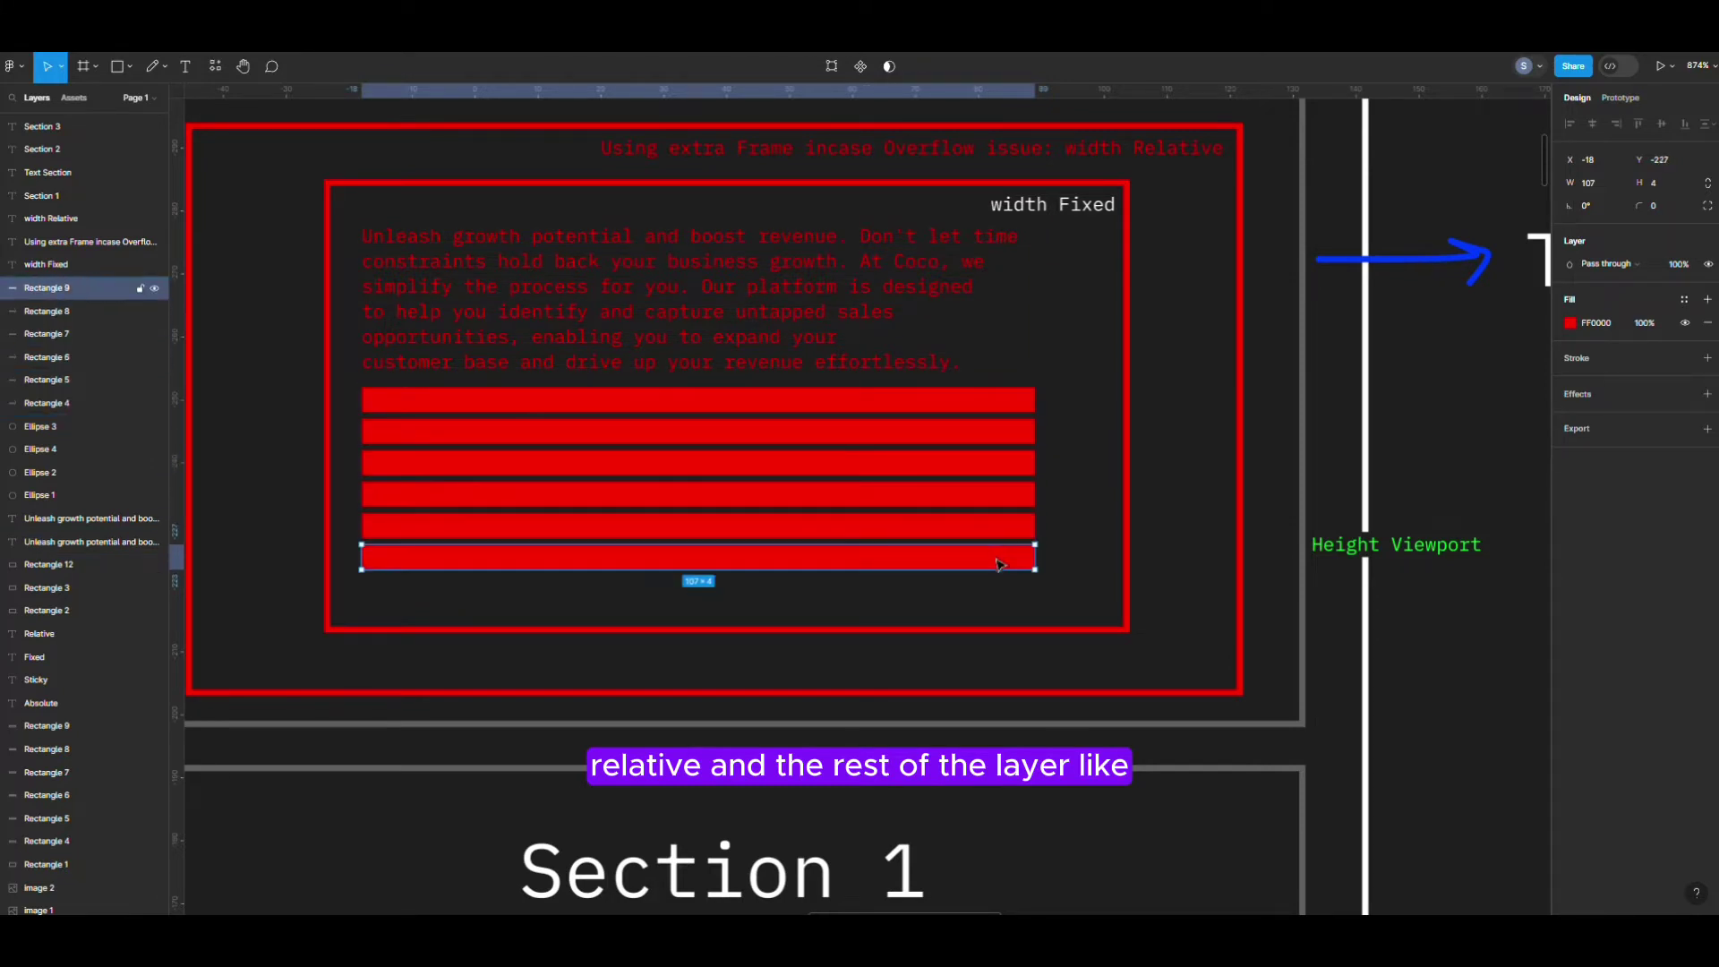
left_click(1058, 411)
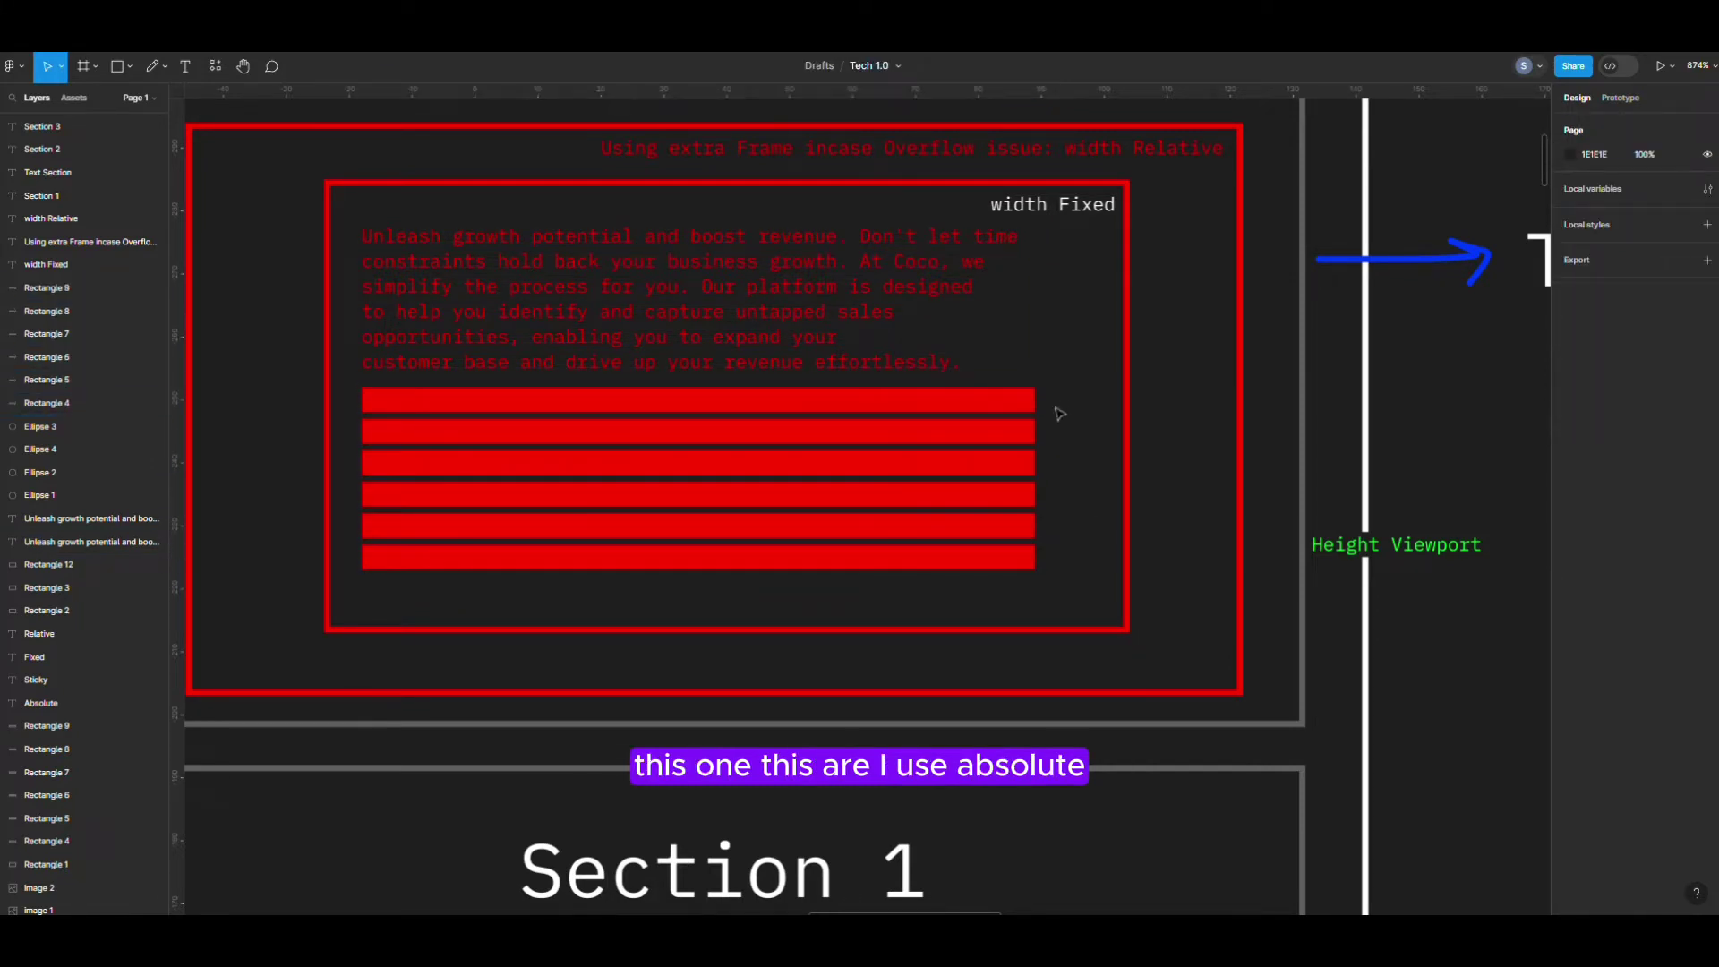
- Move the first four red rectangles up onto the first four lines of the paragraph, one rectangle per line
left_click_drag(663, 399, 663, 236)
left_click(681, 441)
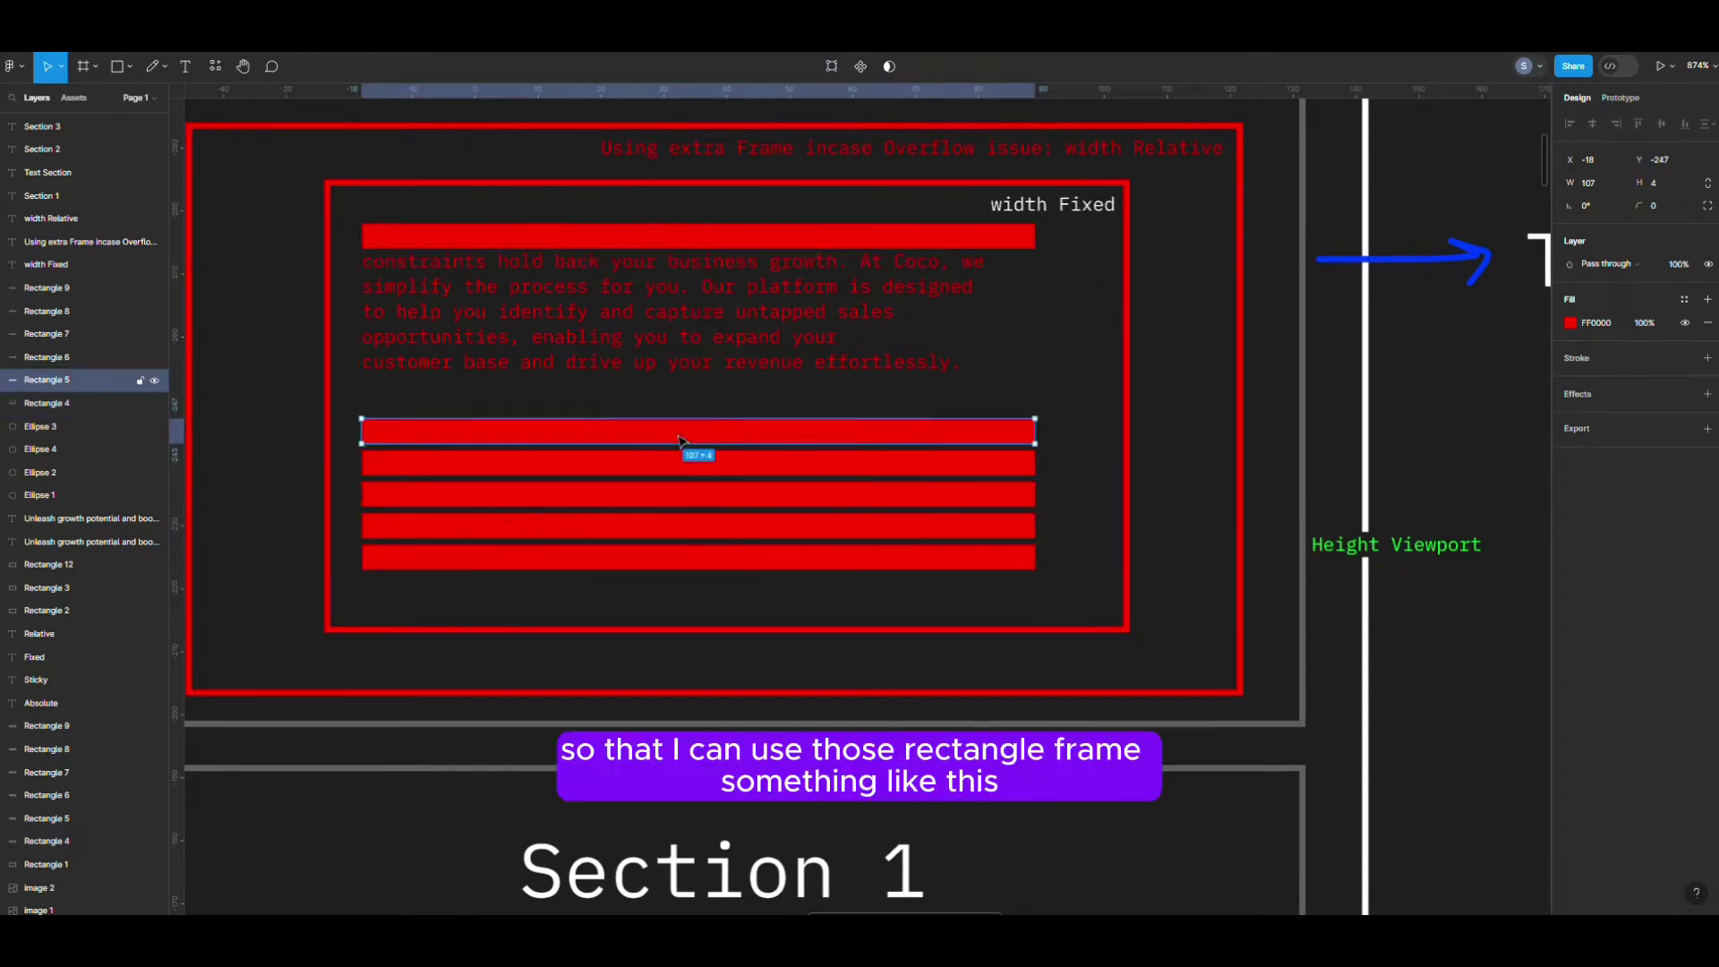
left_click_drag(680, 442, 706, 250)
left_click(699, 462)
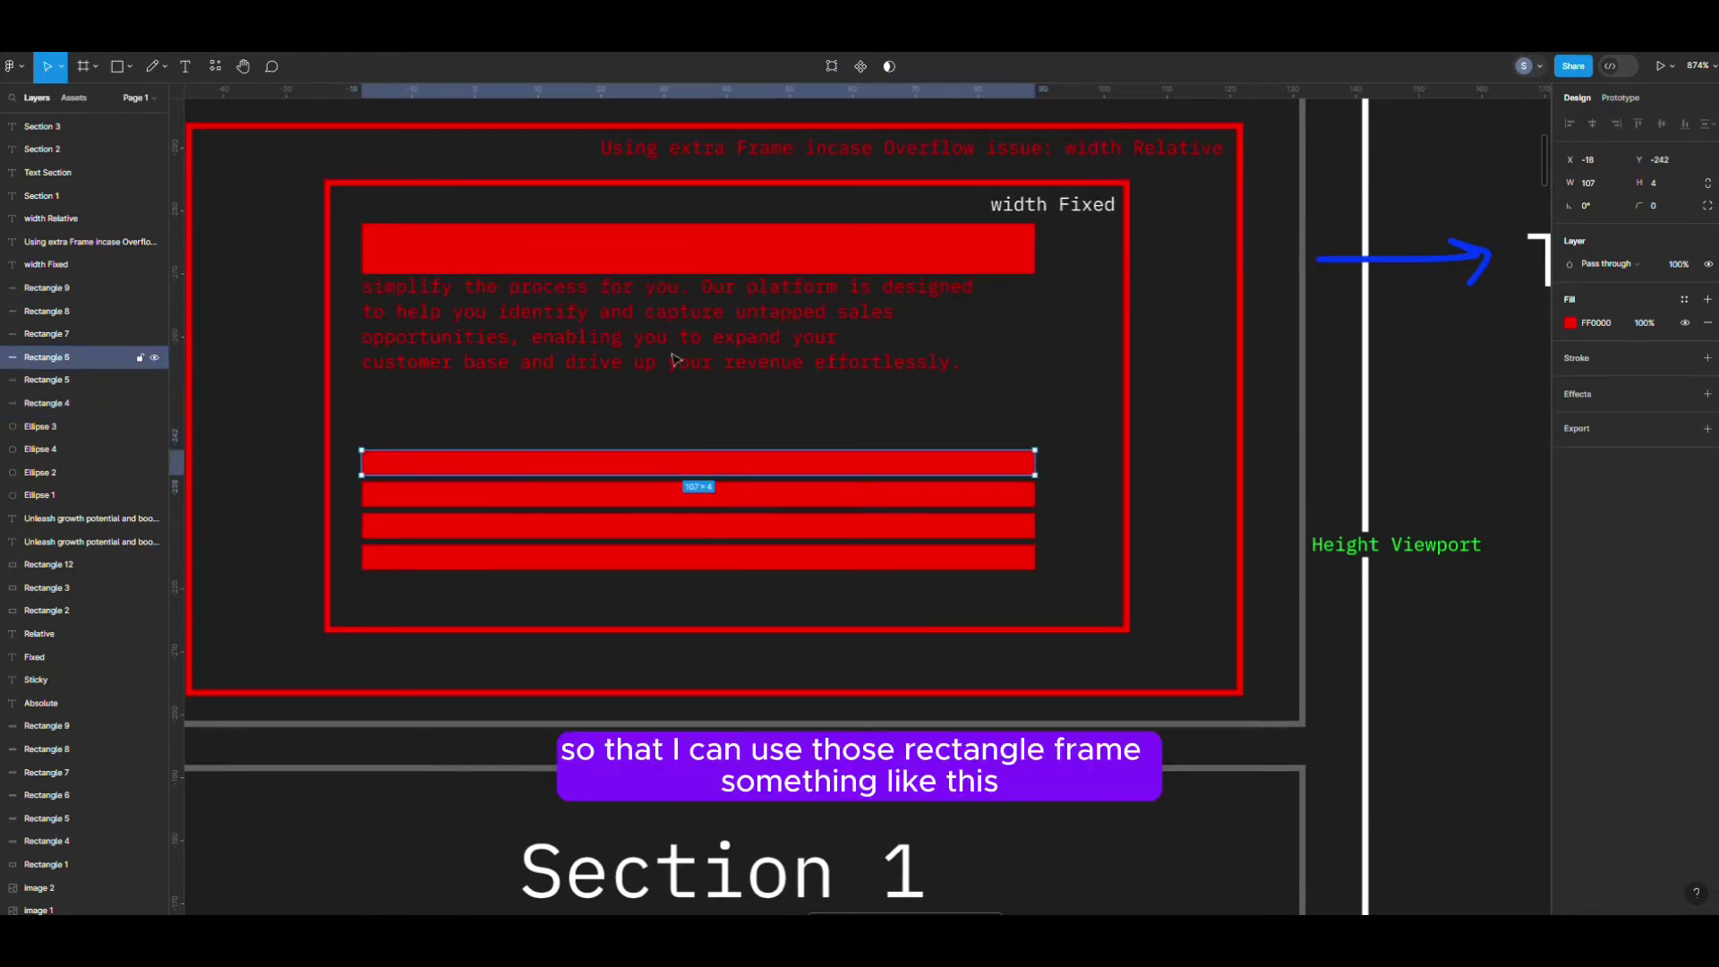
left_click_drag(699, 462, 680, 280)
left_click(725, 495)
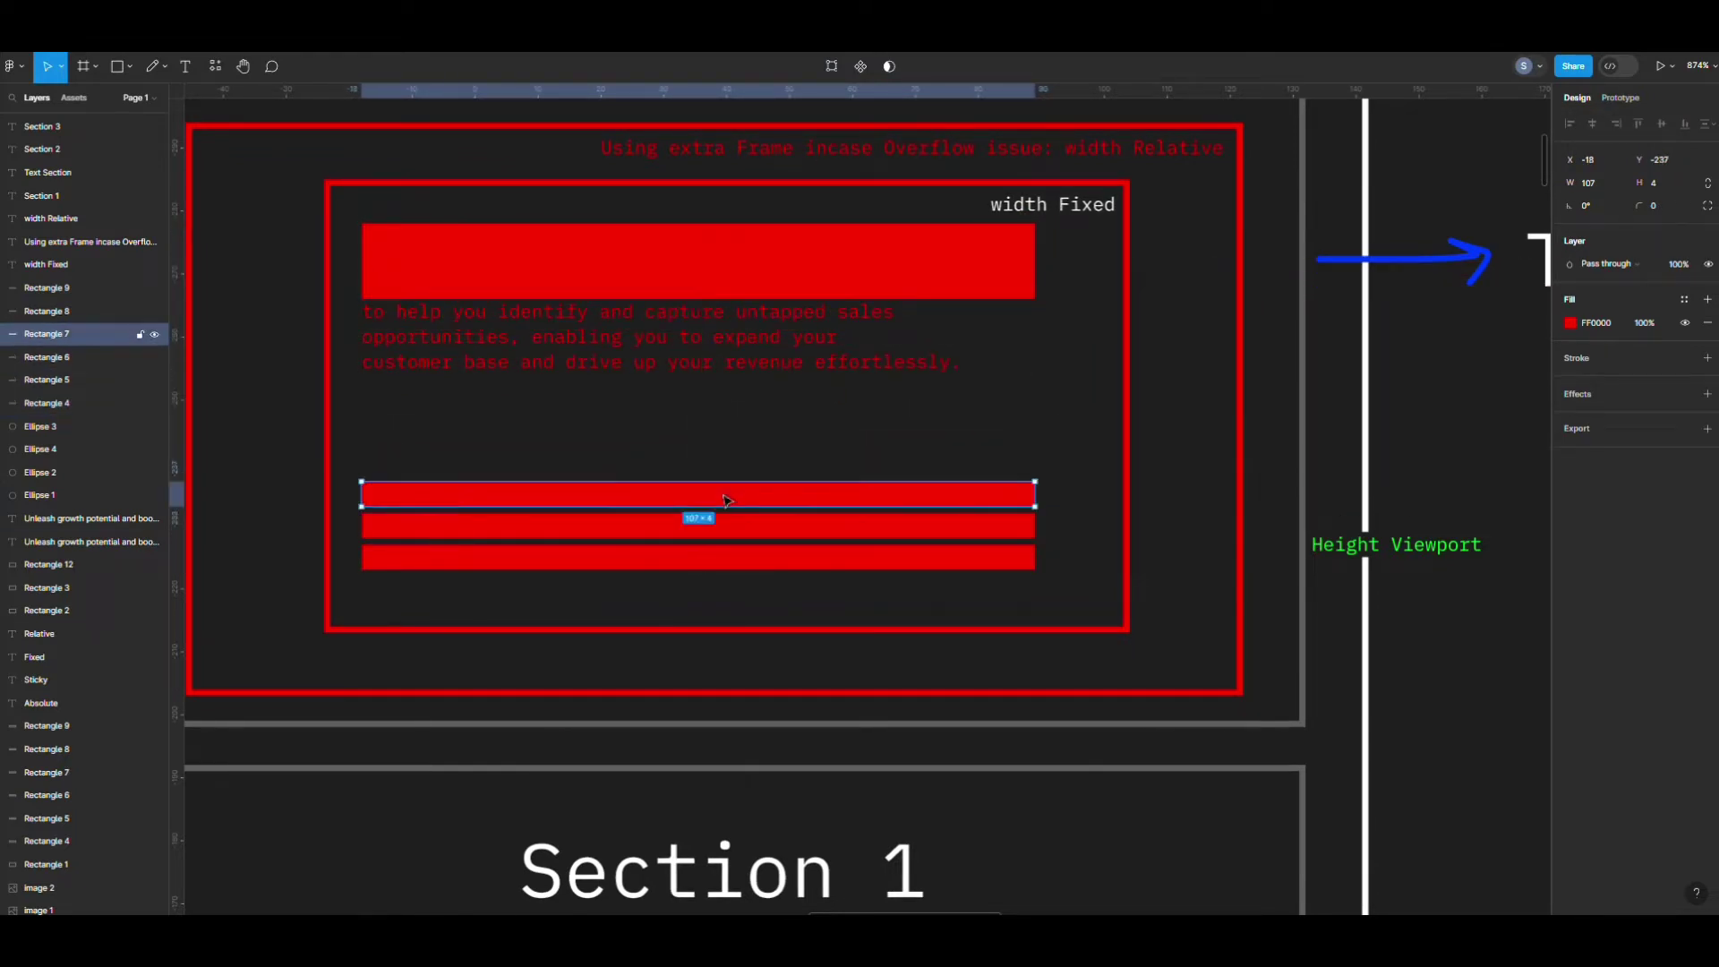
left_click_drag(725, 500, 706, 296)
left_click(852, 468)
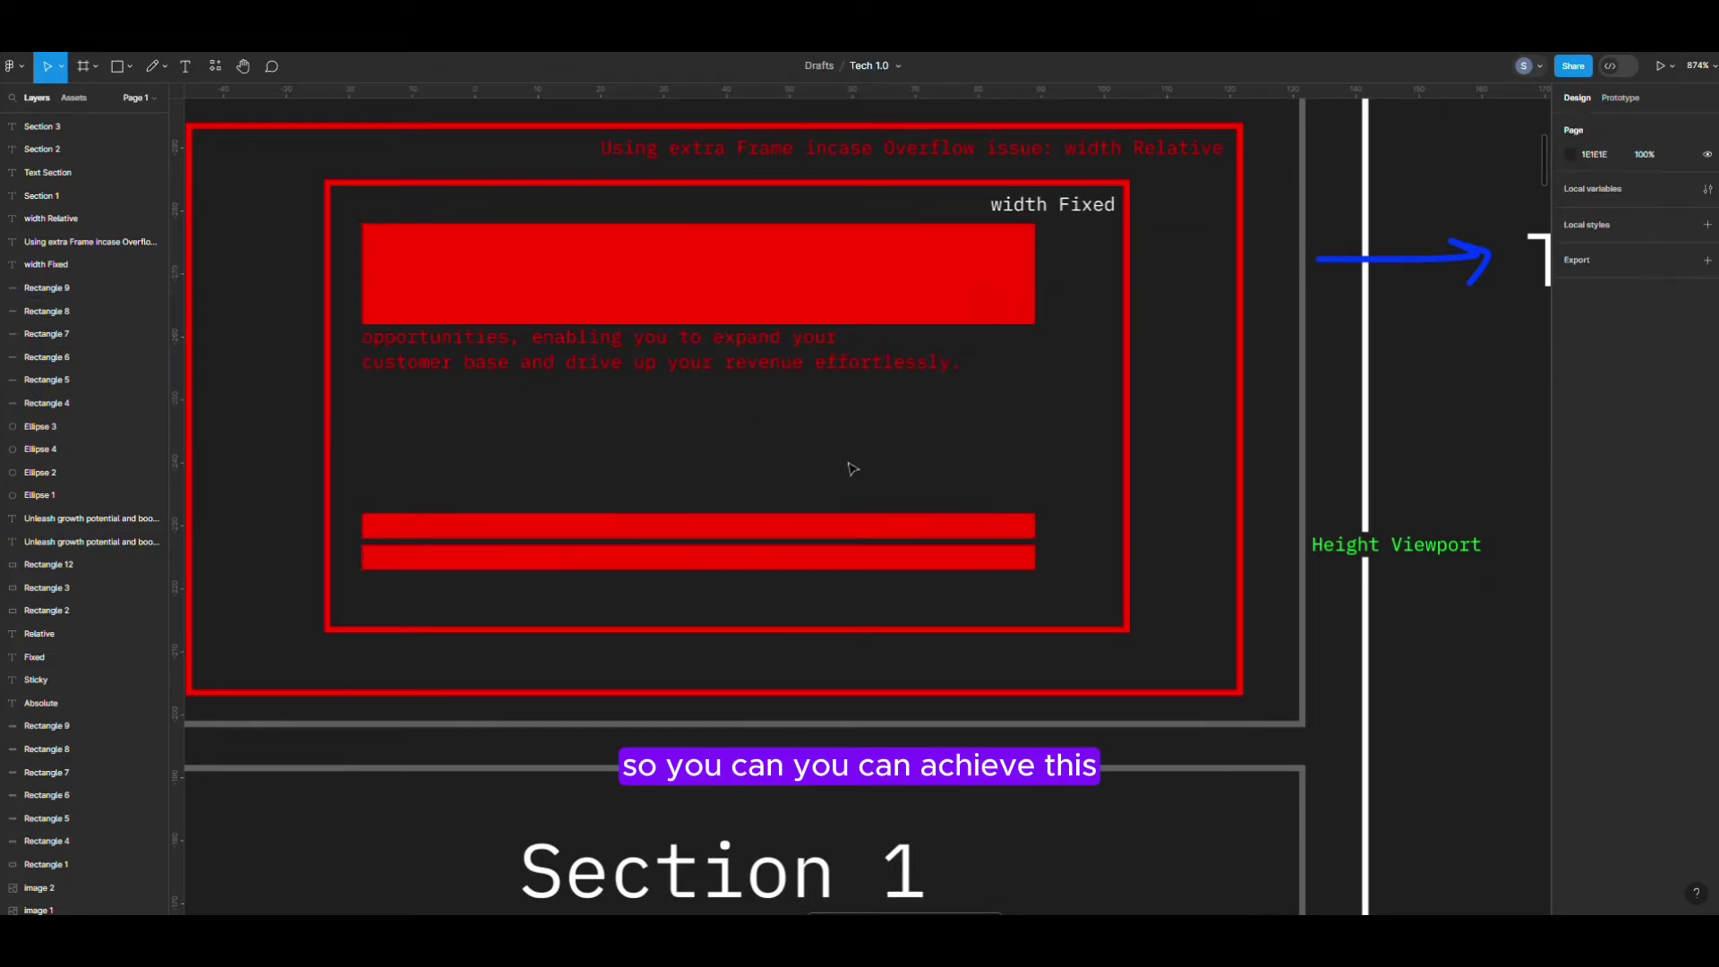
- Undo the moves of the four red rectangles covering the paragraph lines
key("ctrl+z")
key("ctrl+z")
key("ctrl+z")
key("ctrl+z")
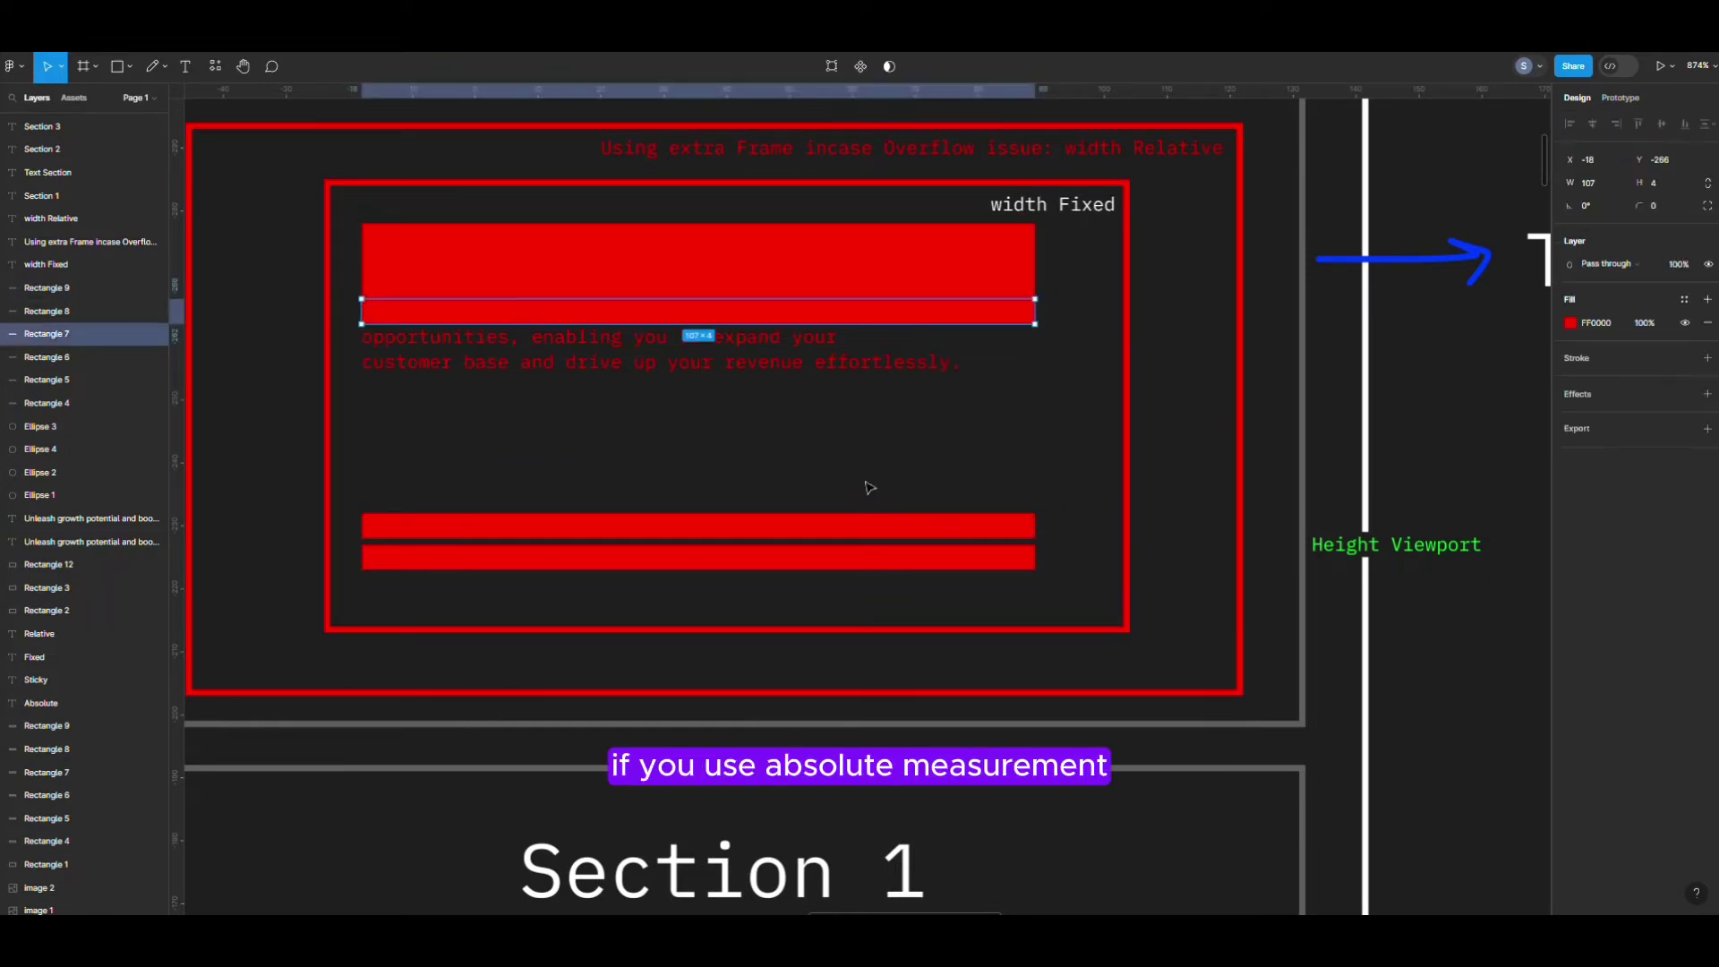
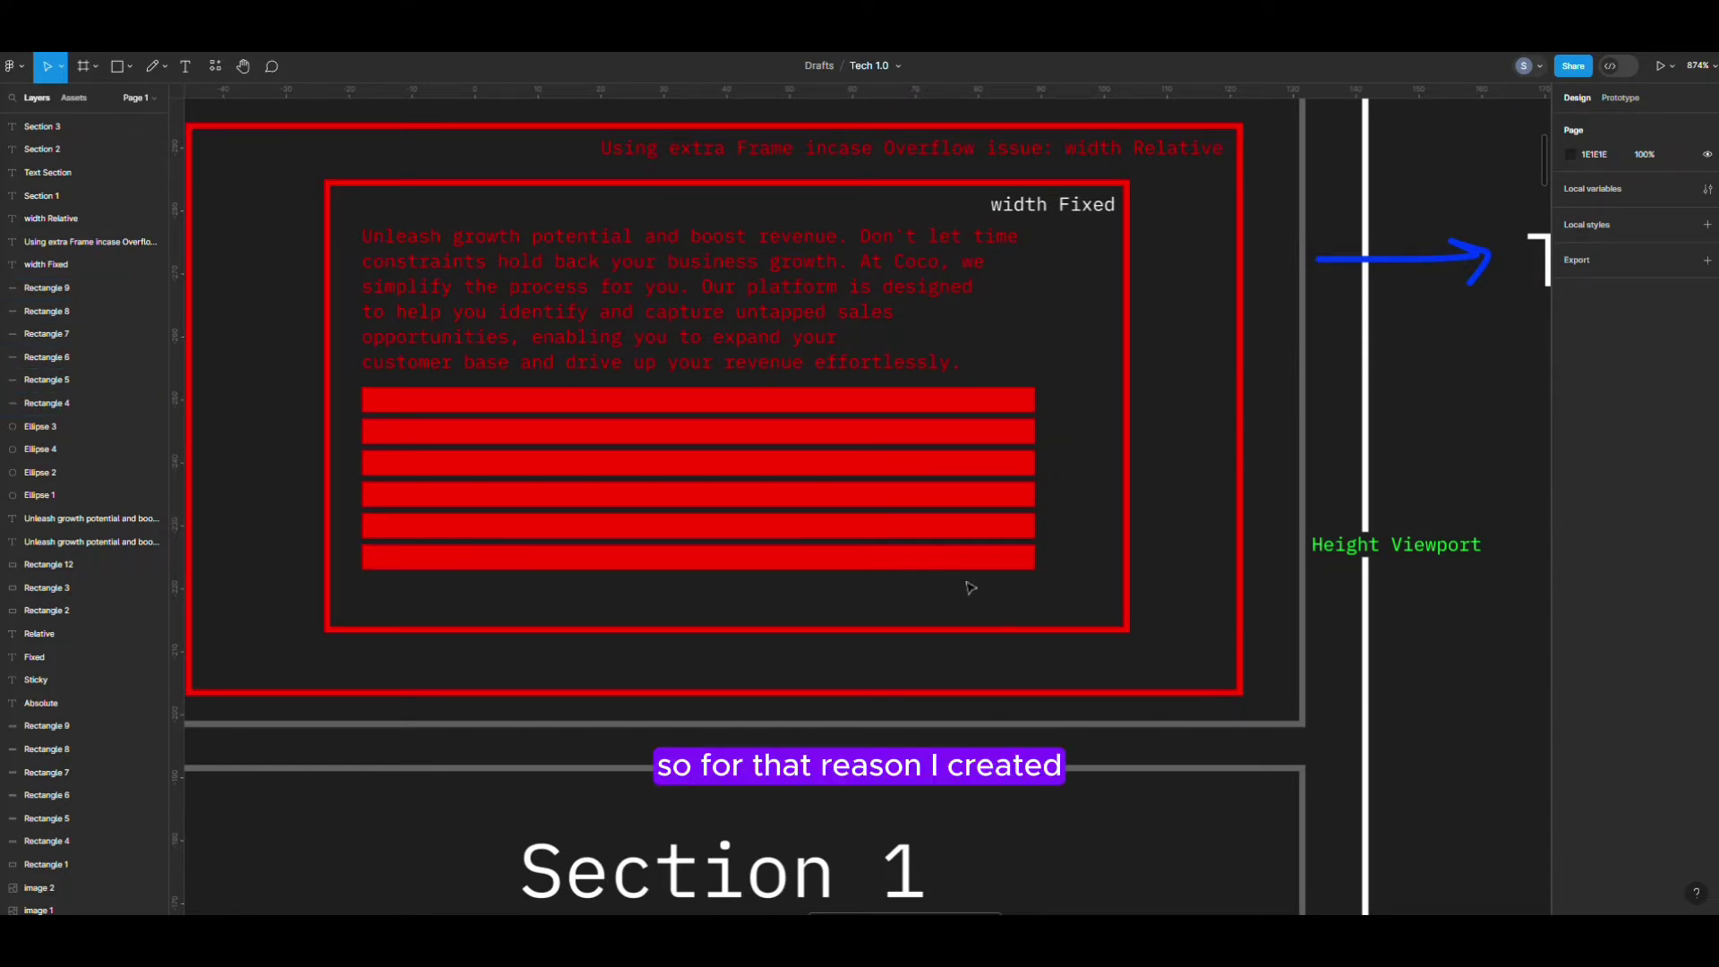
- Review the numbered section frames and inspect the inner text frame with its width Fixed label
scroll(725, 363, "down", 6)
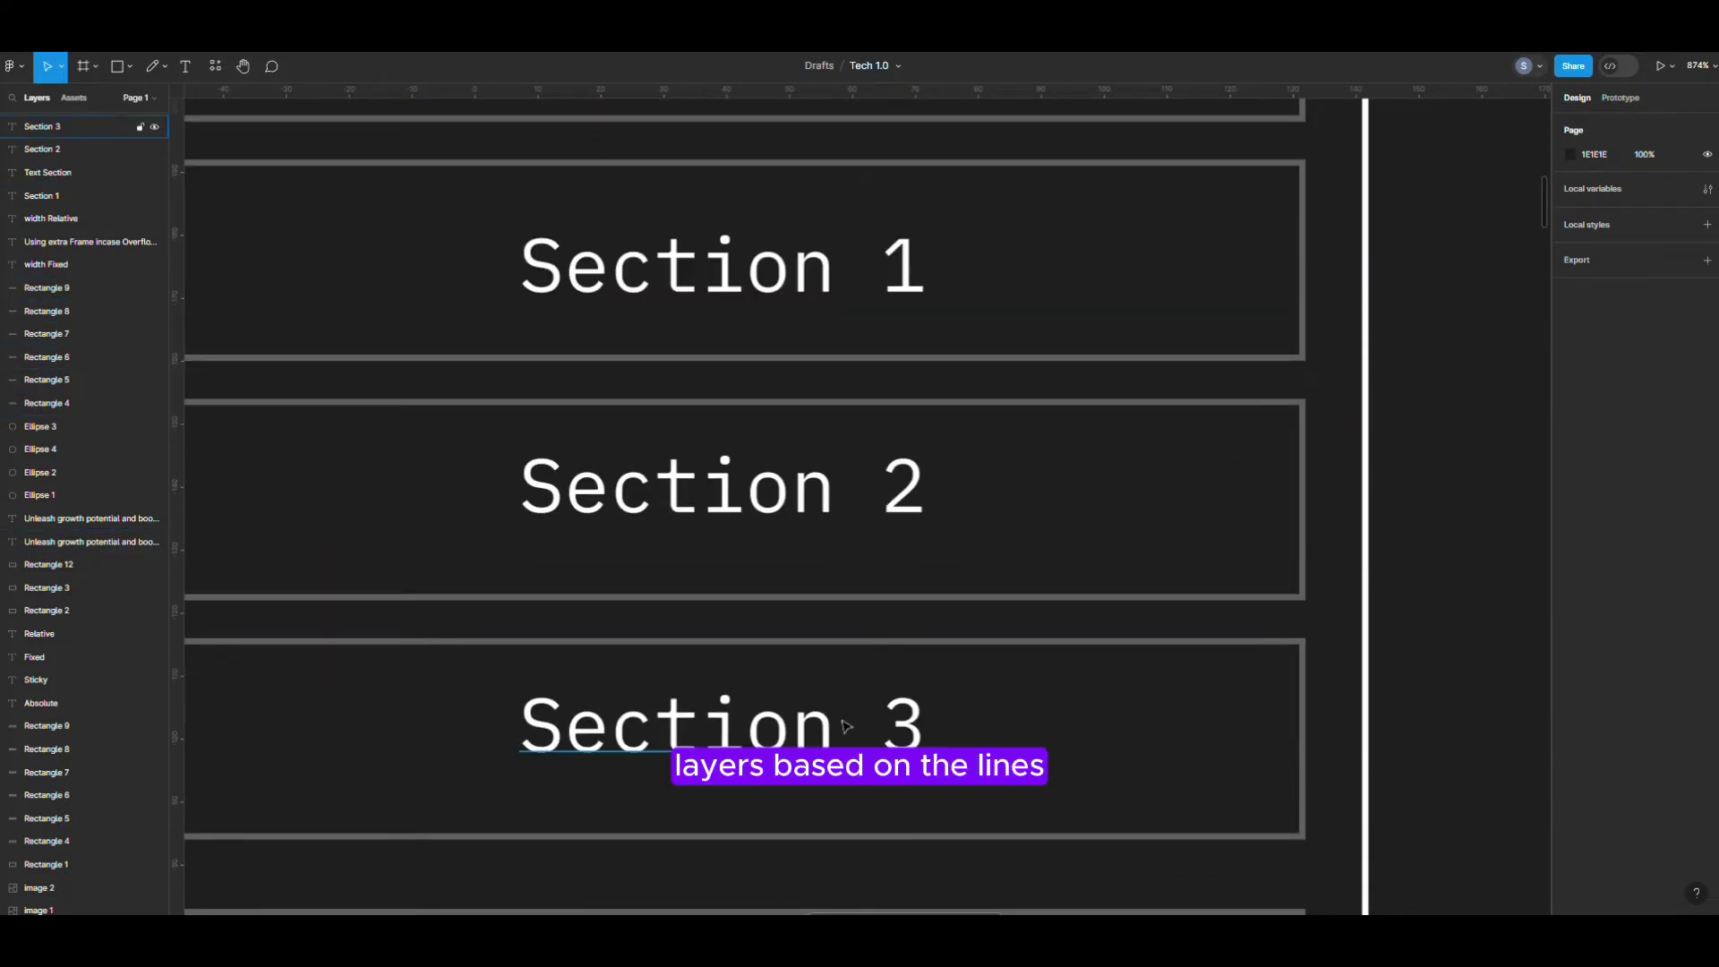
scroll(694, 341, "up", 7)
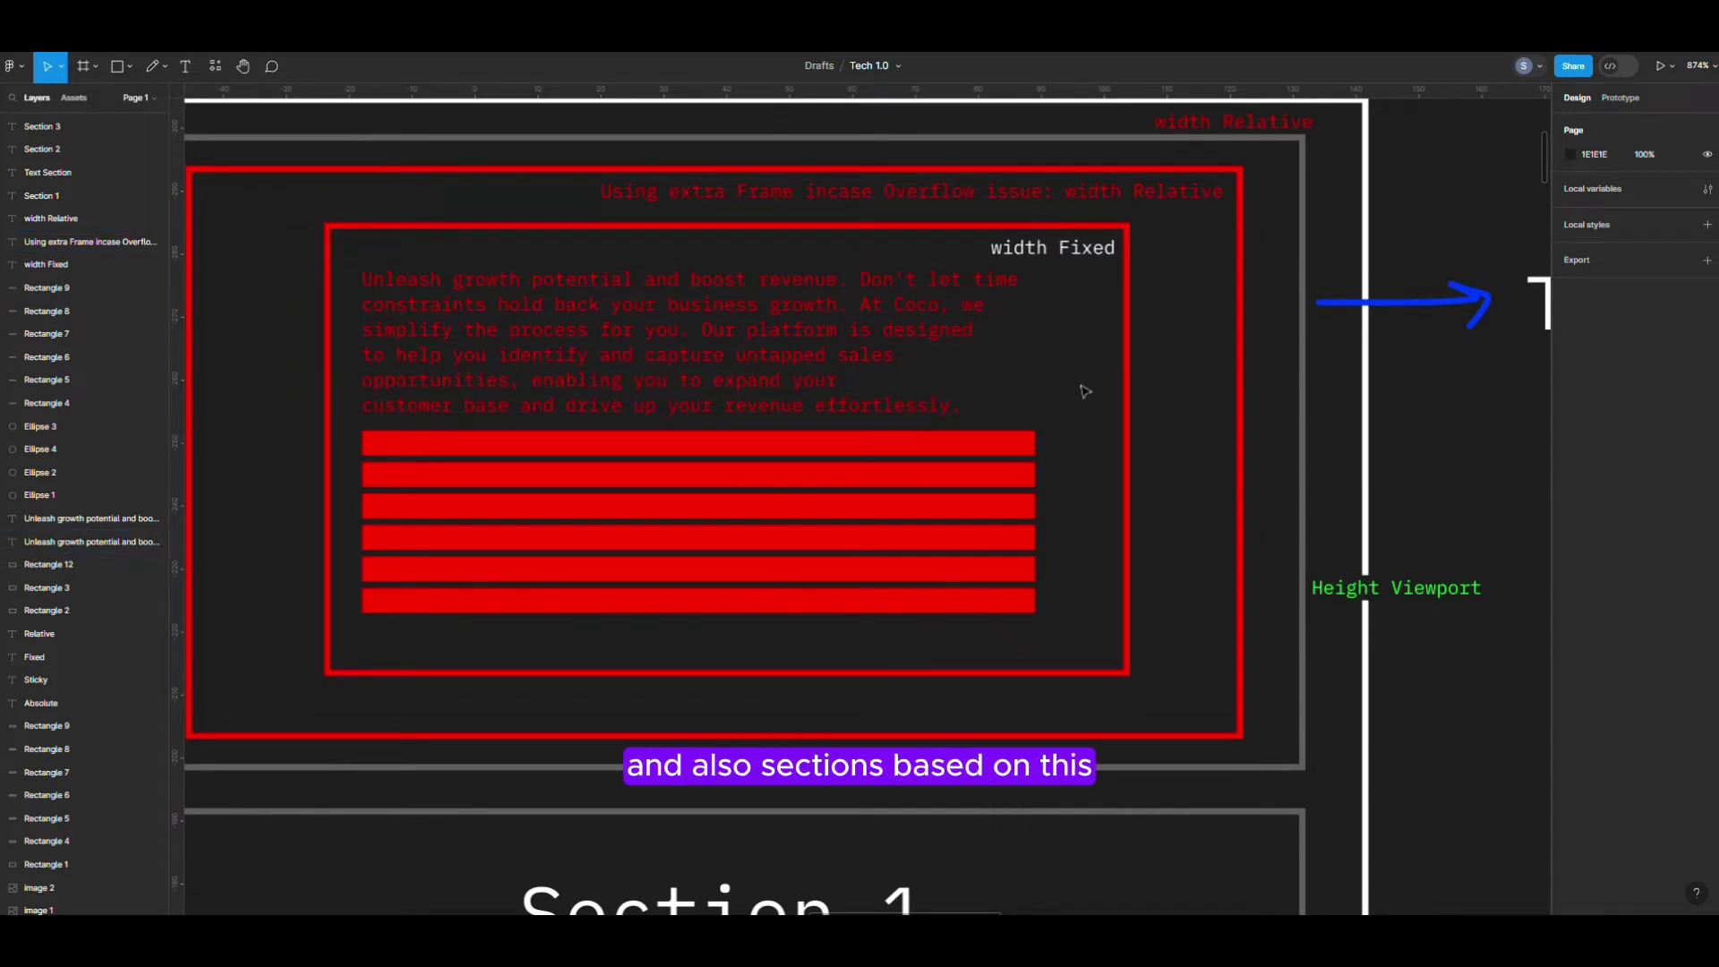
left_click(836, 226)
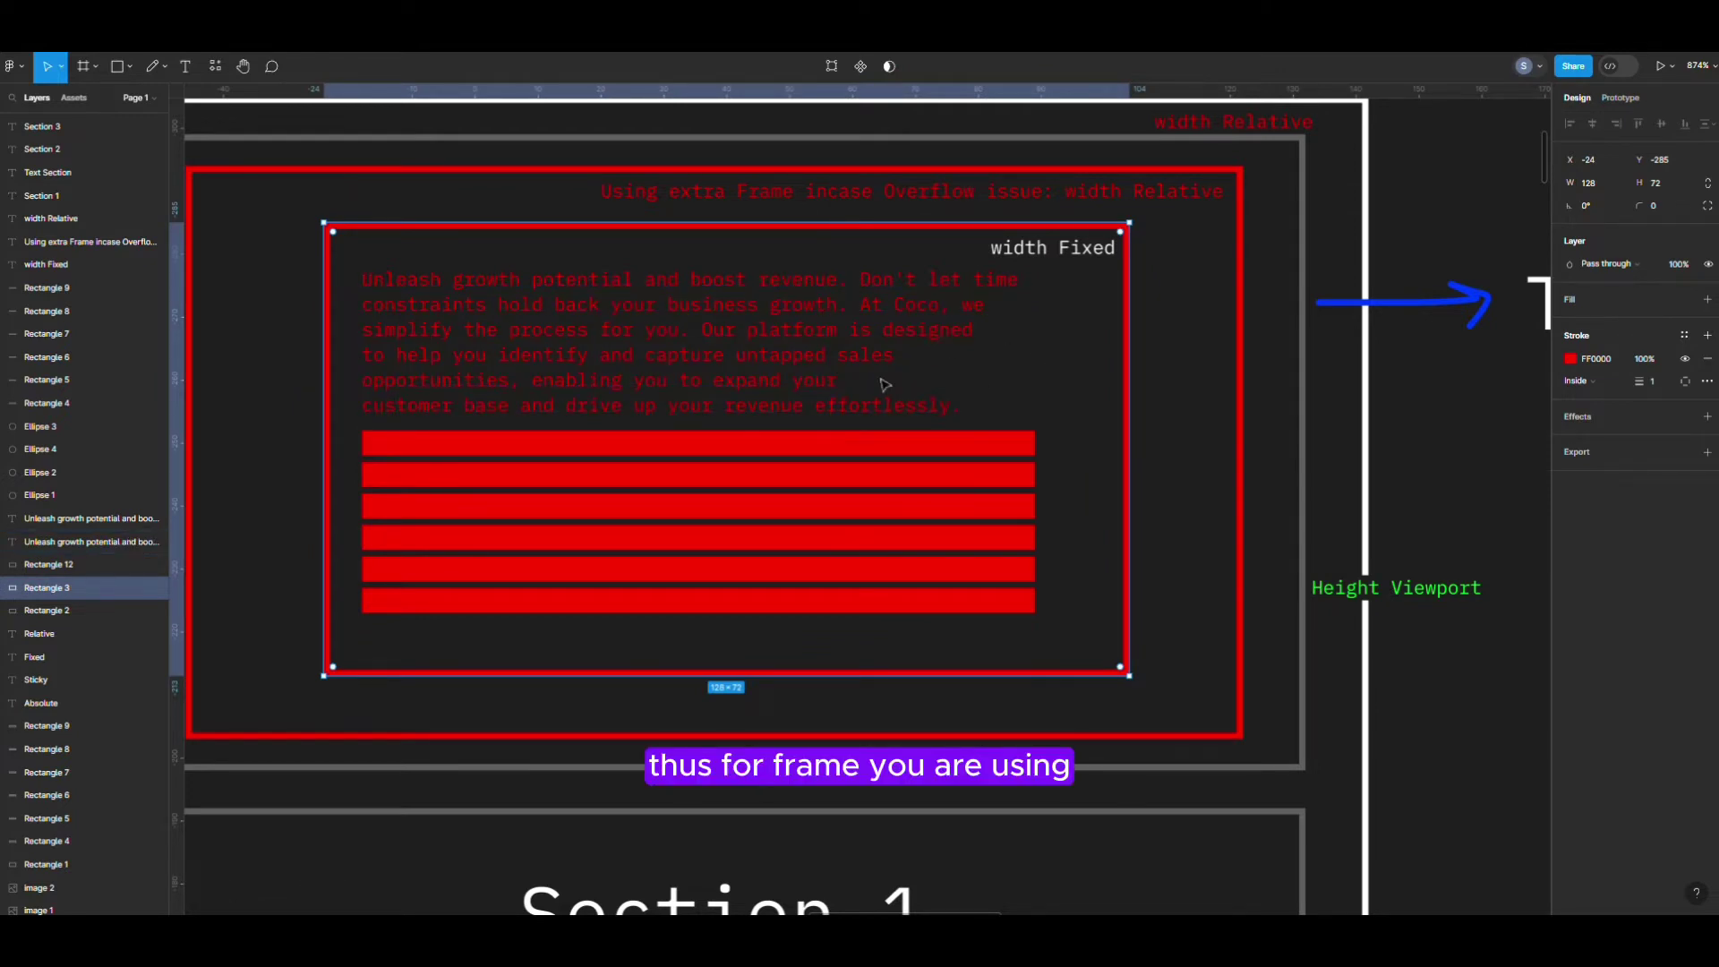
left_click(1072, 418)
left_click(1040, 259)
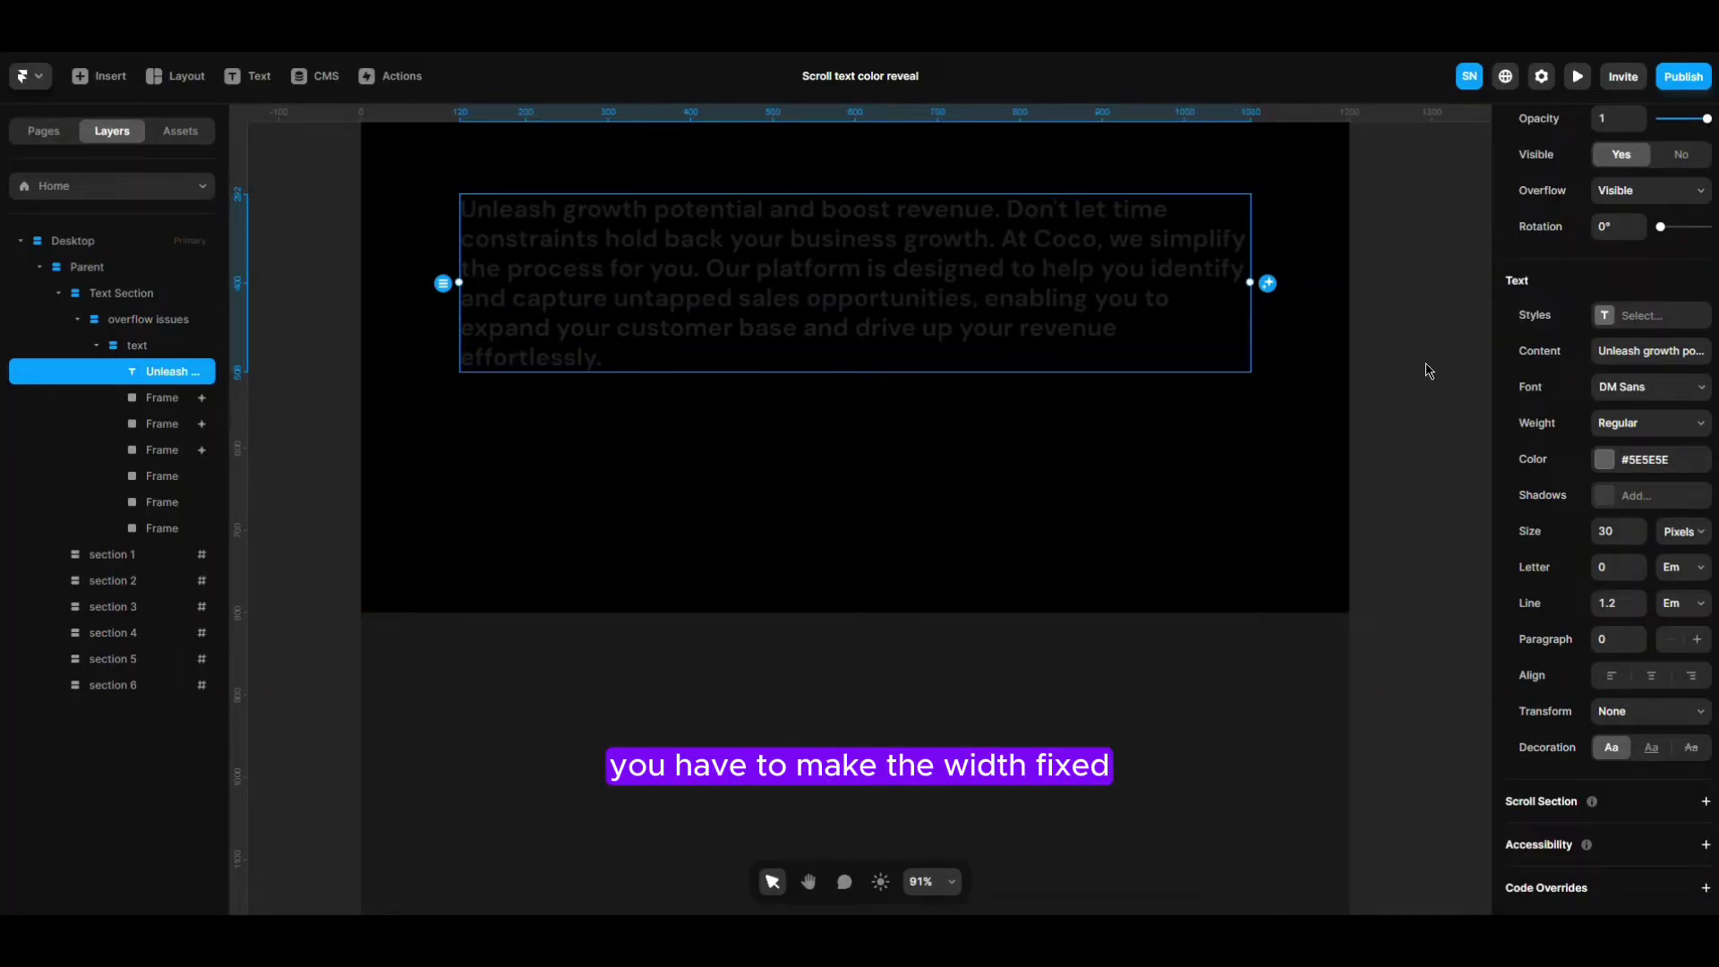
- Switch to Framer and examine the width type options of the text stack that holds the paragraph
left_click(121, 345)
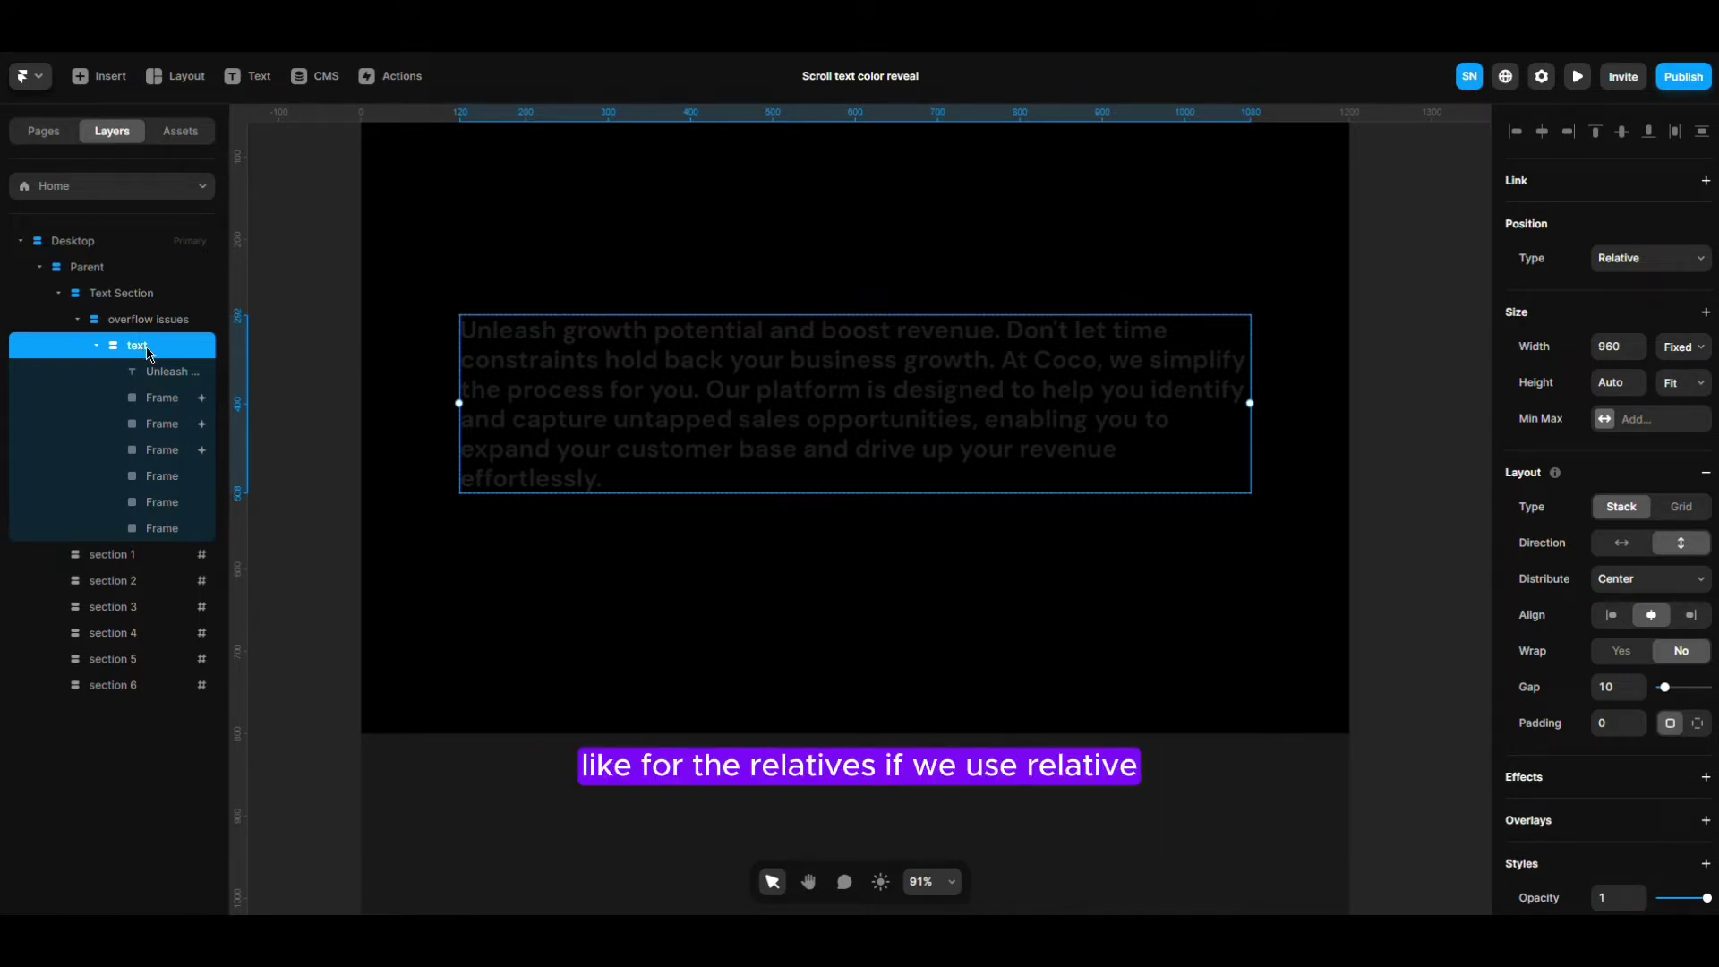
left_click(1681, 347)
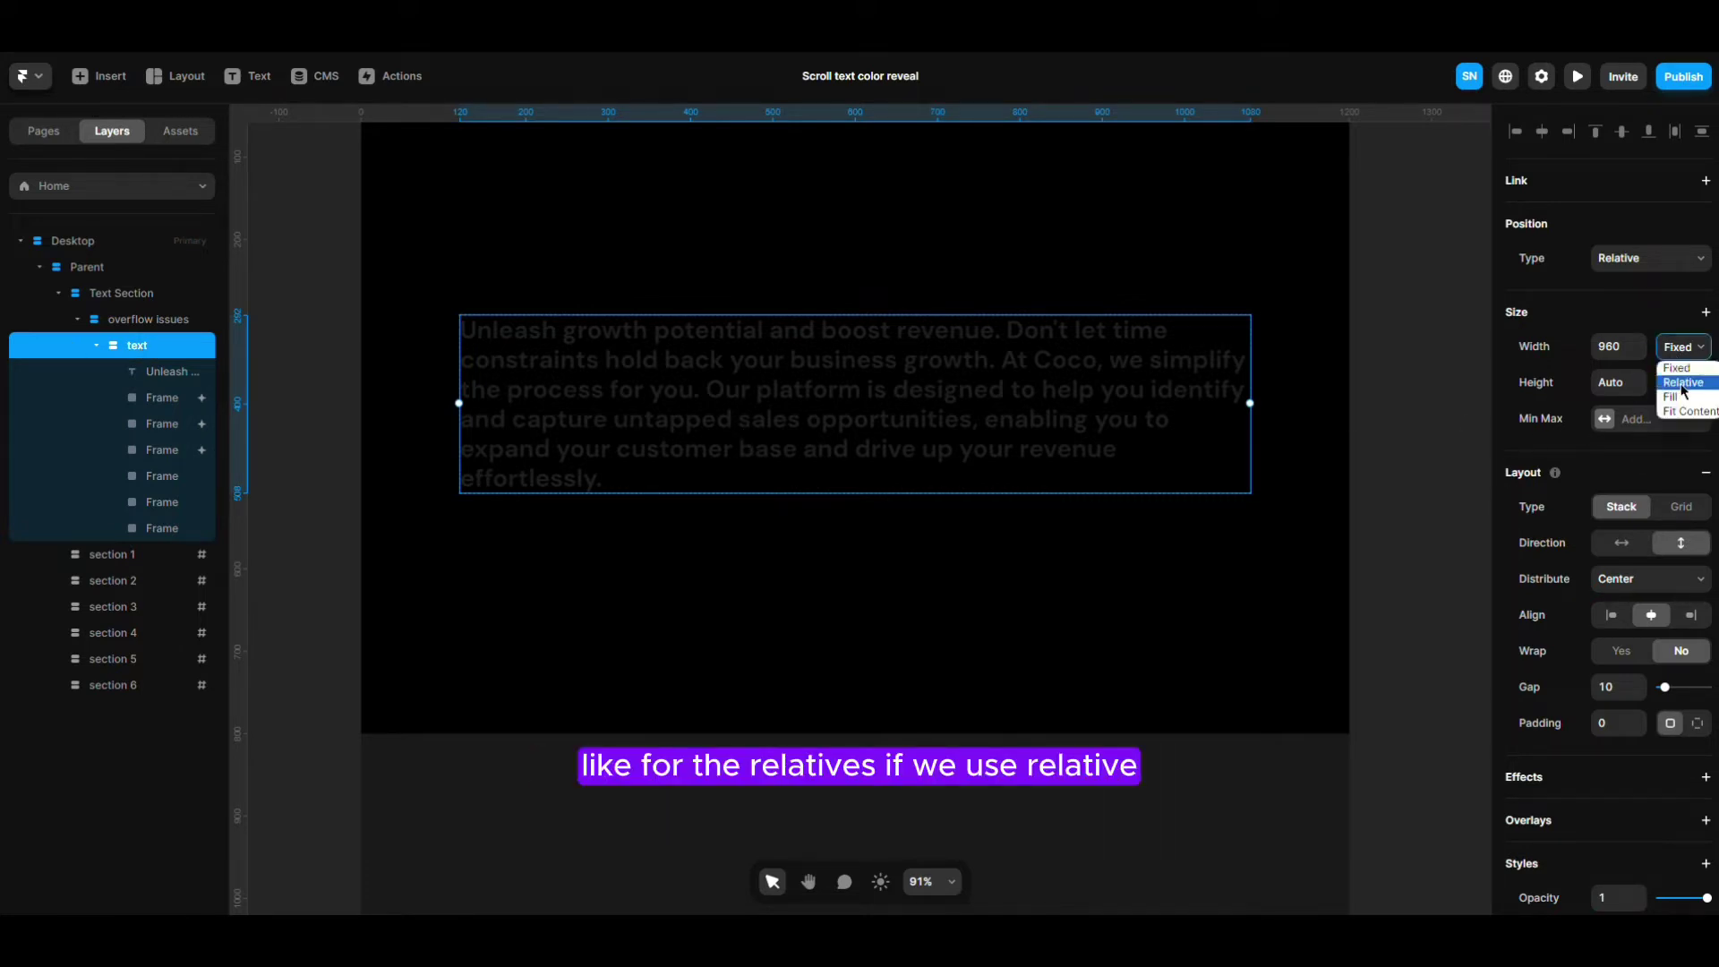
left_click(1403, 377)
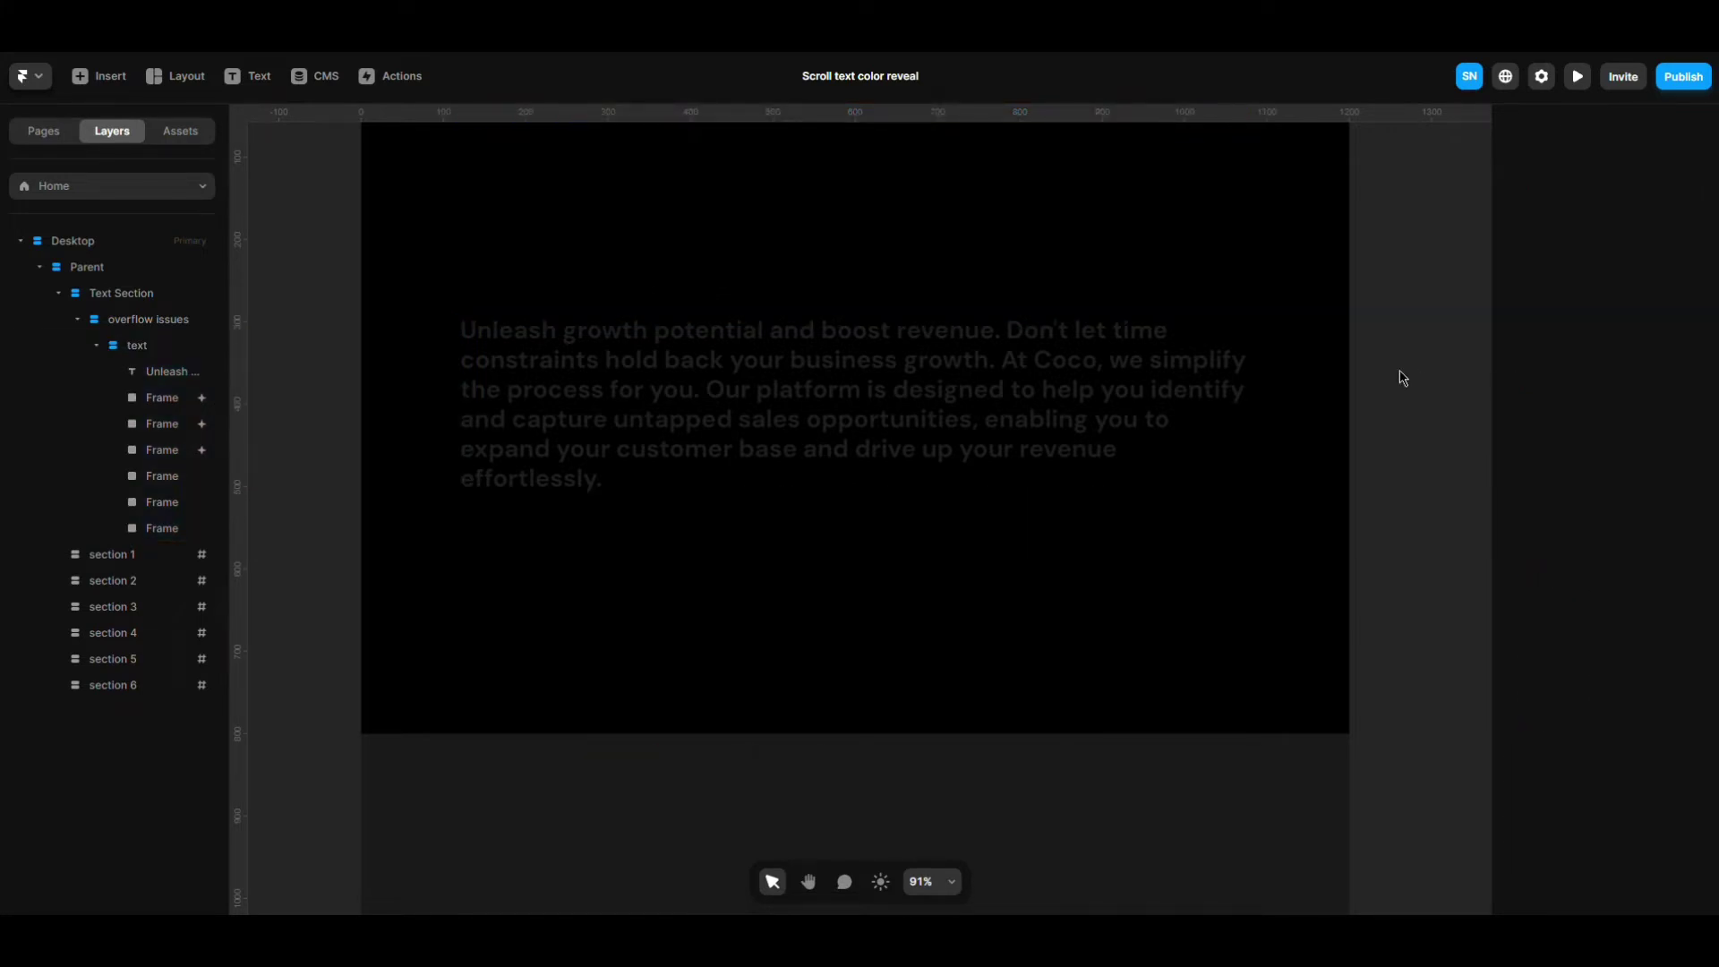
left_click(867, 385)
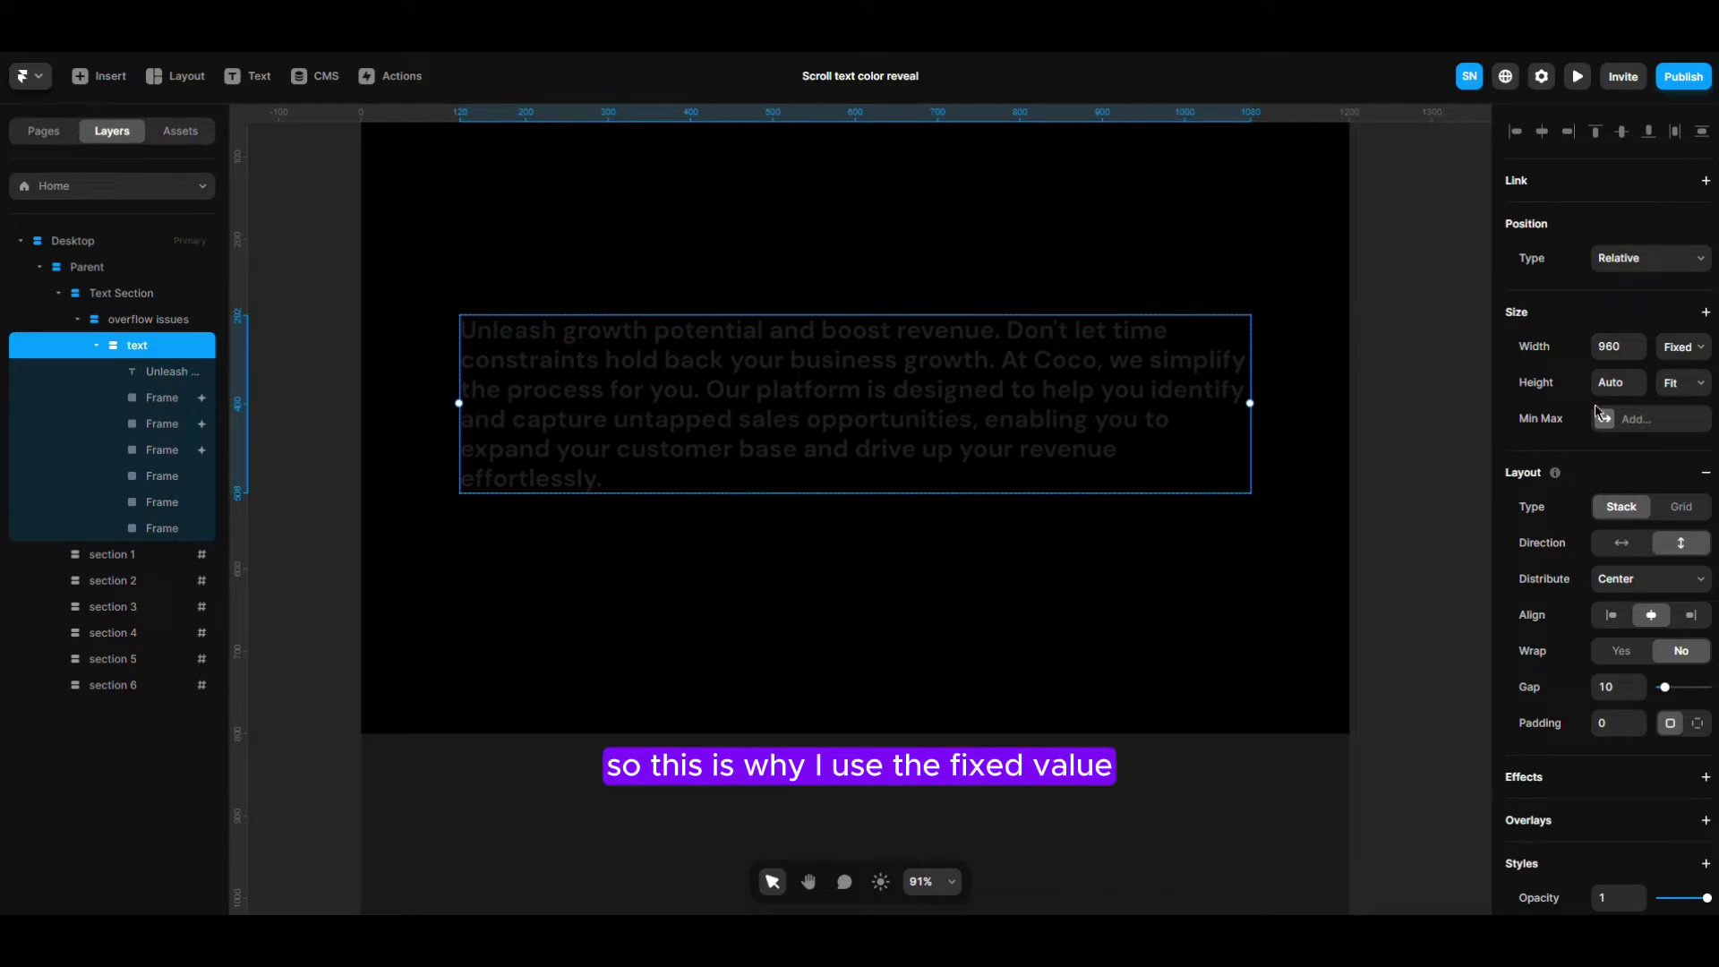
left_click(1387, 427)
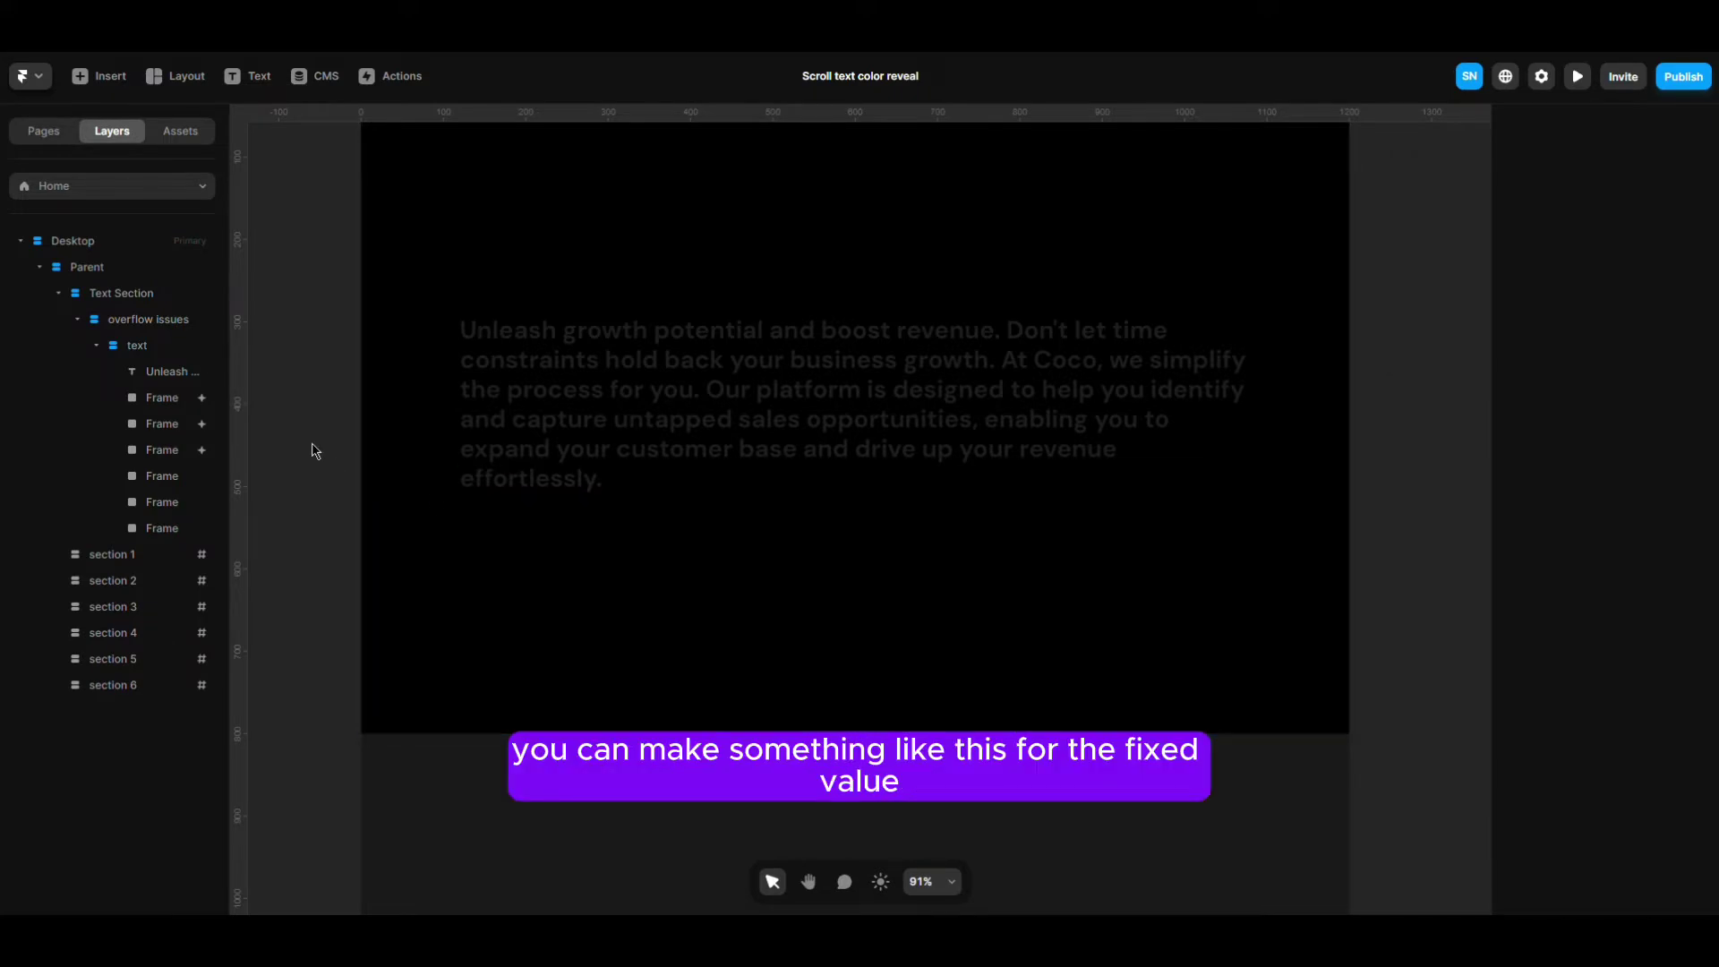
- Examine the layers nested in the text stack and inspect the paragraph layer's text color
left_click(96, 345)
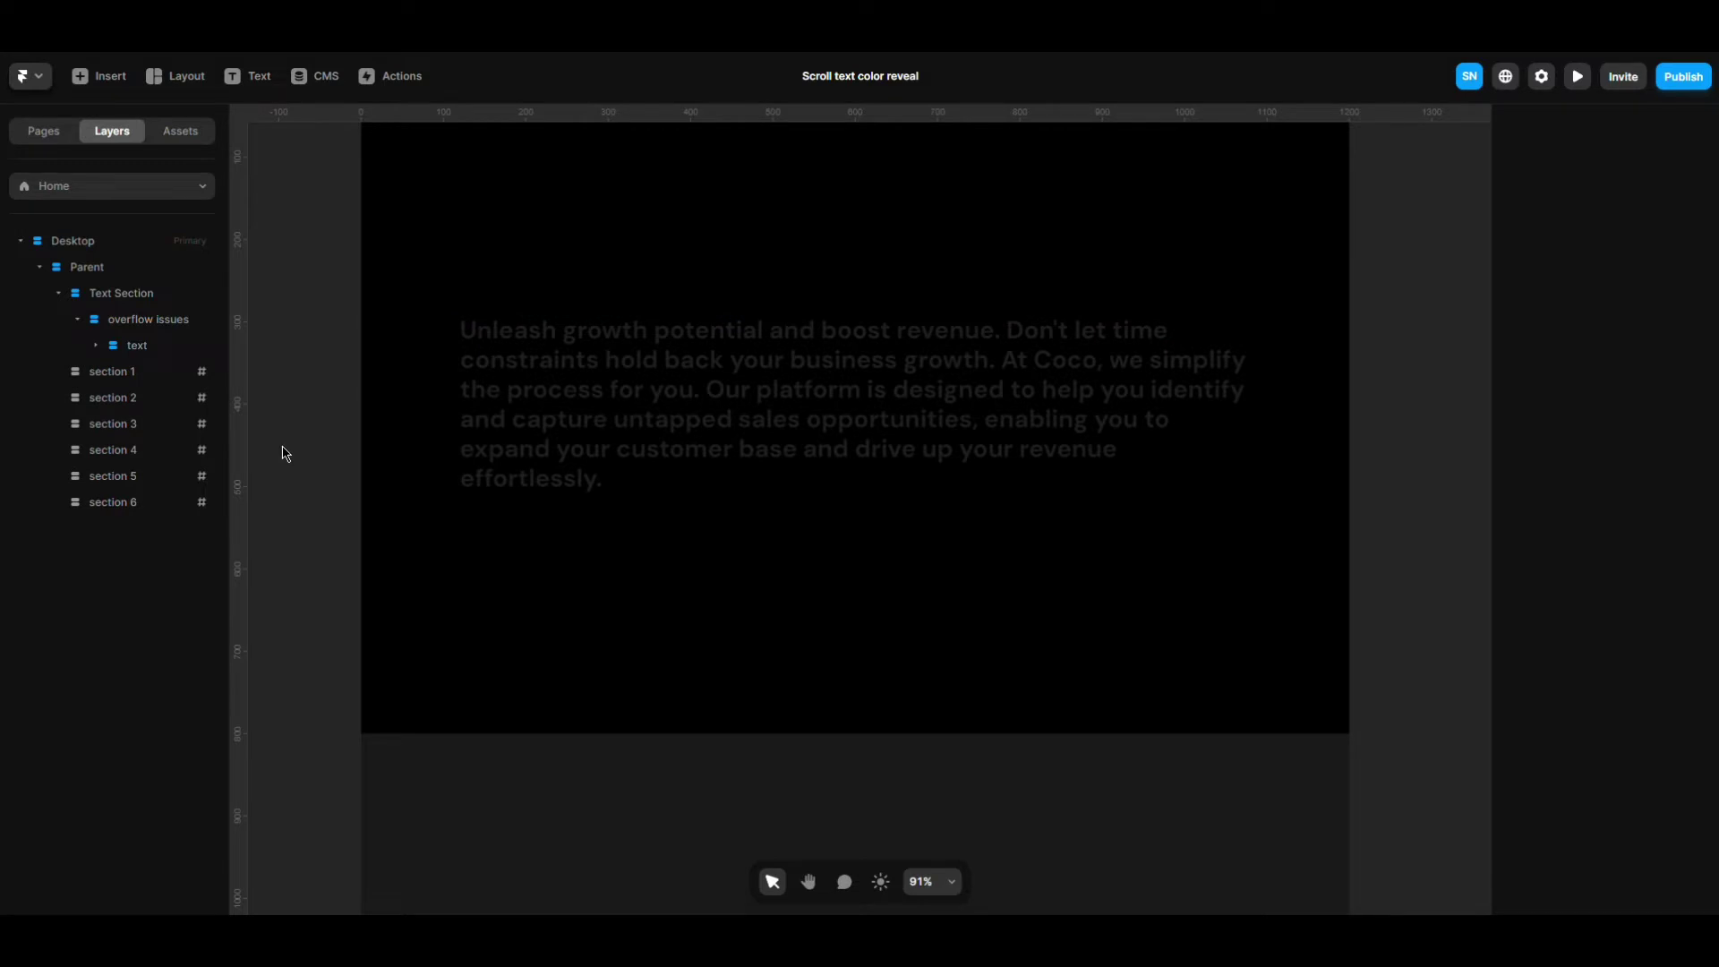
left_click(111, 348)
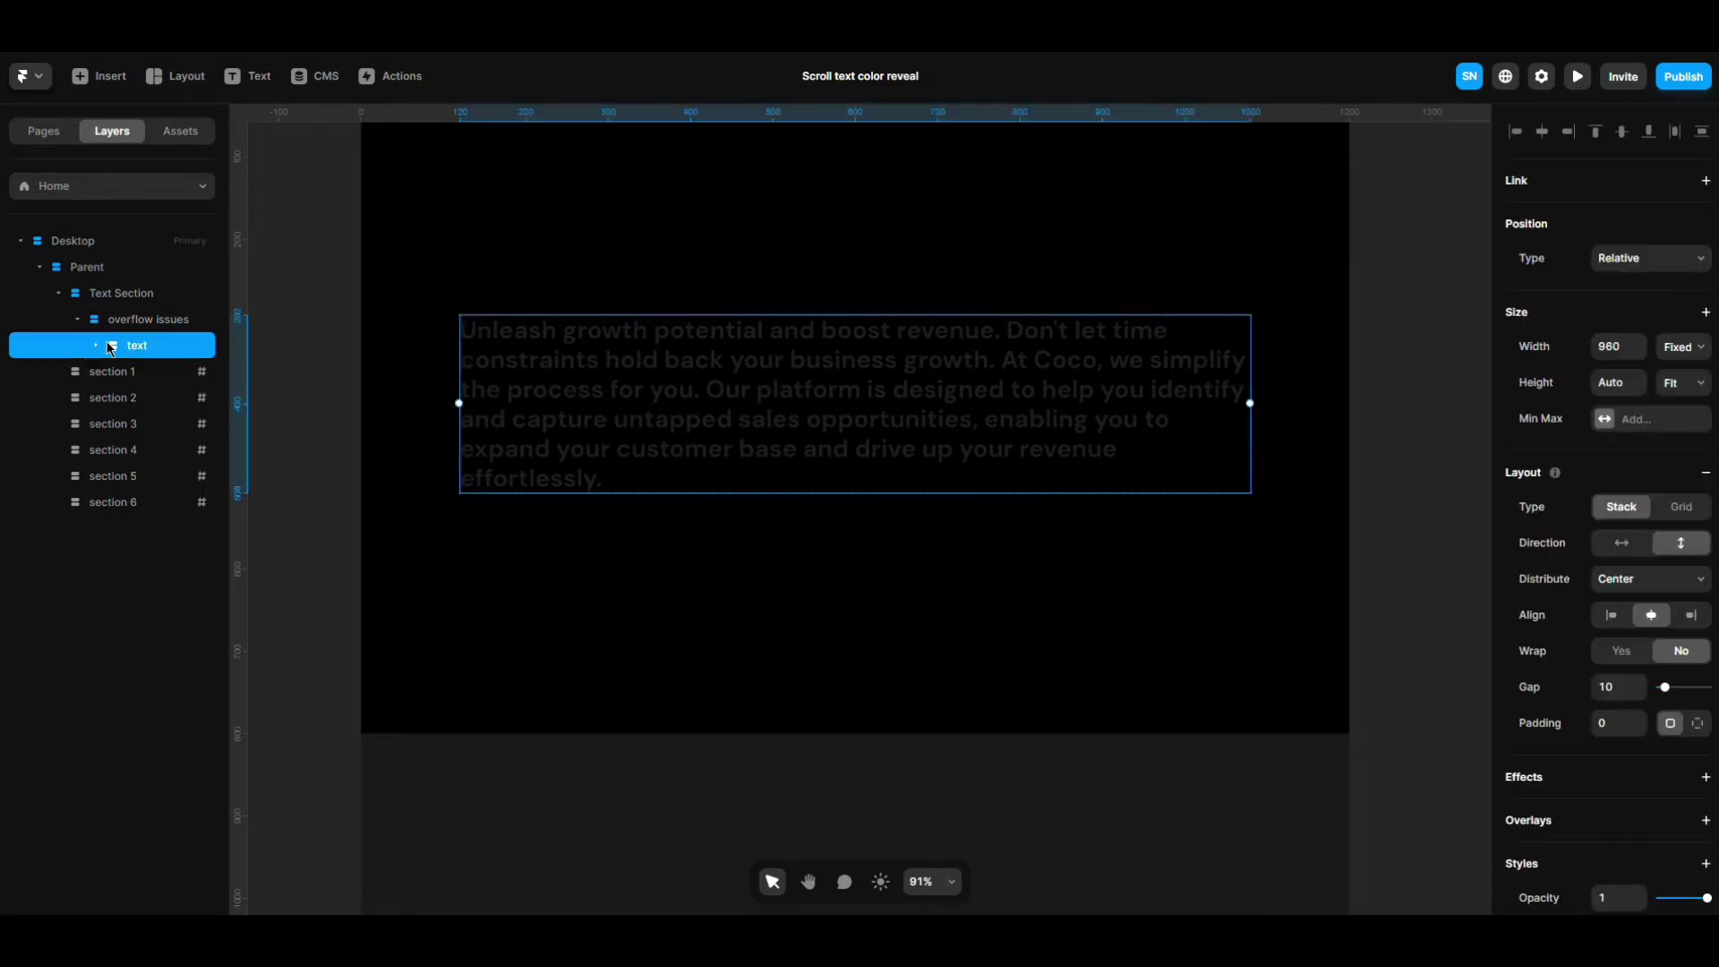
left_click(97, 346)
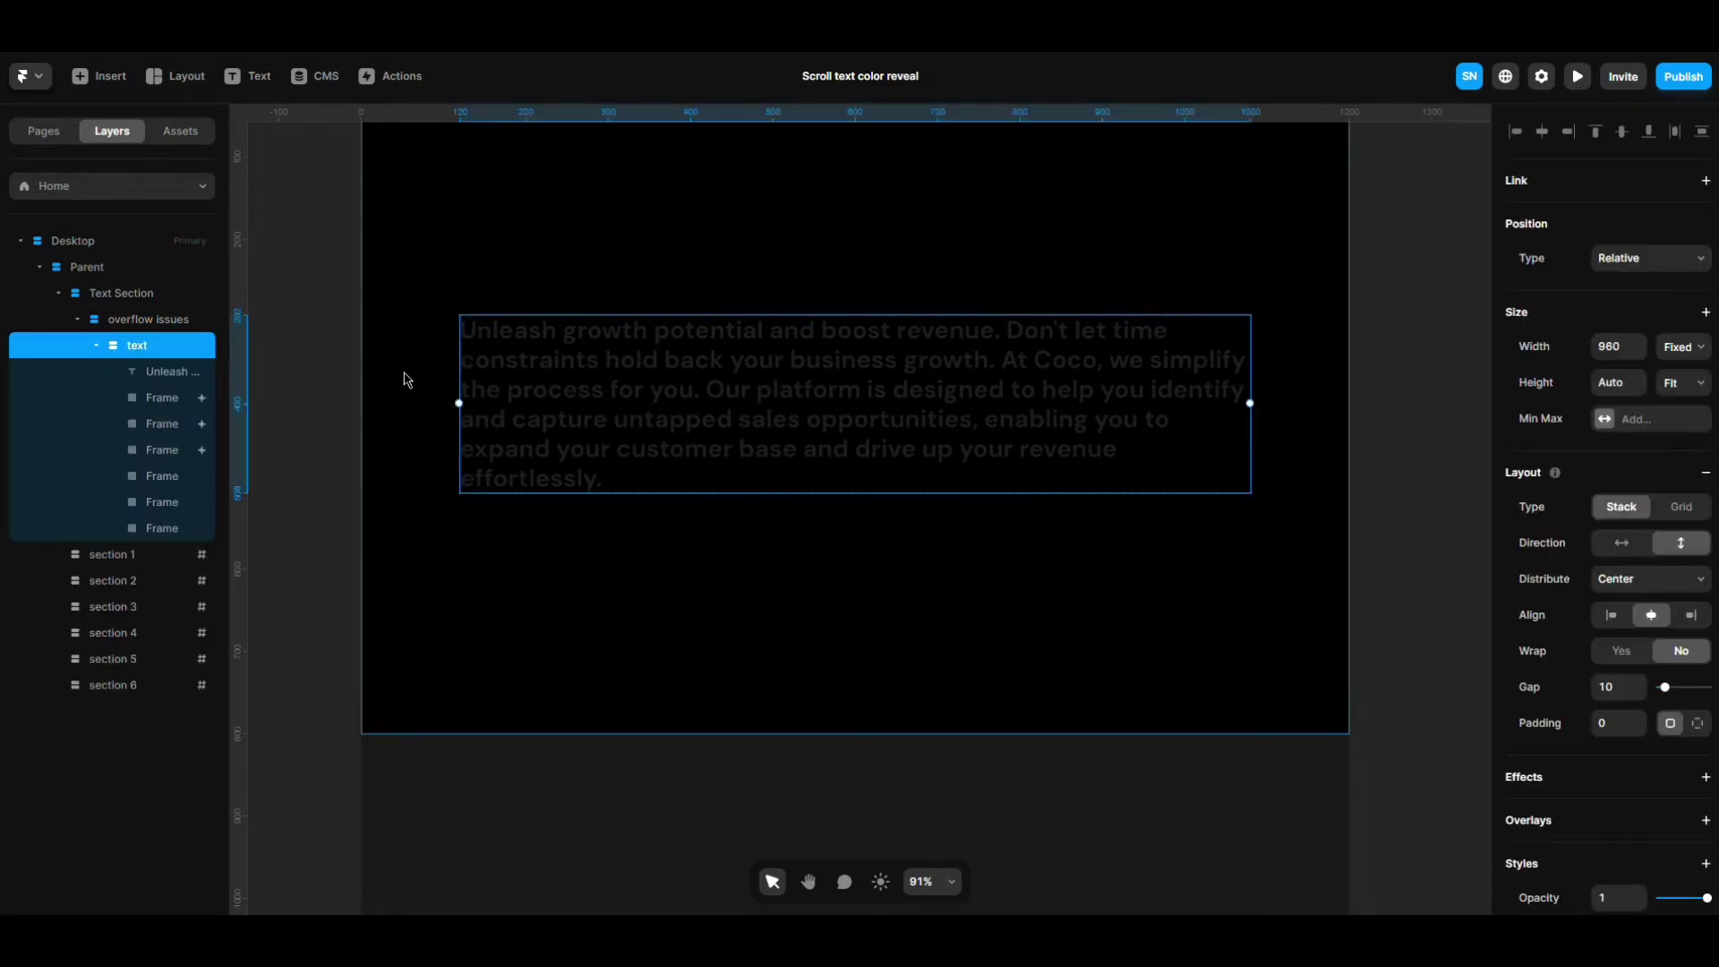
left_click(165, 371)
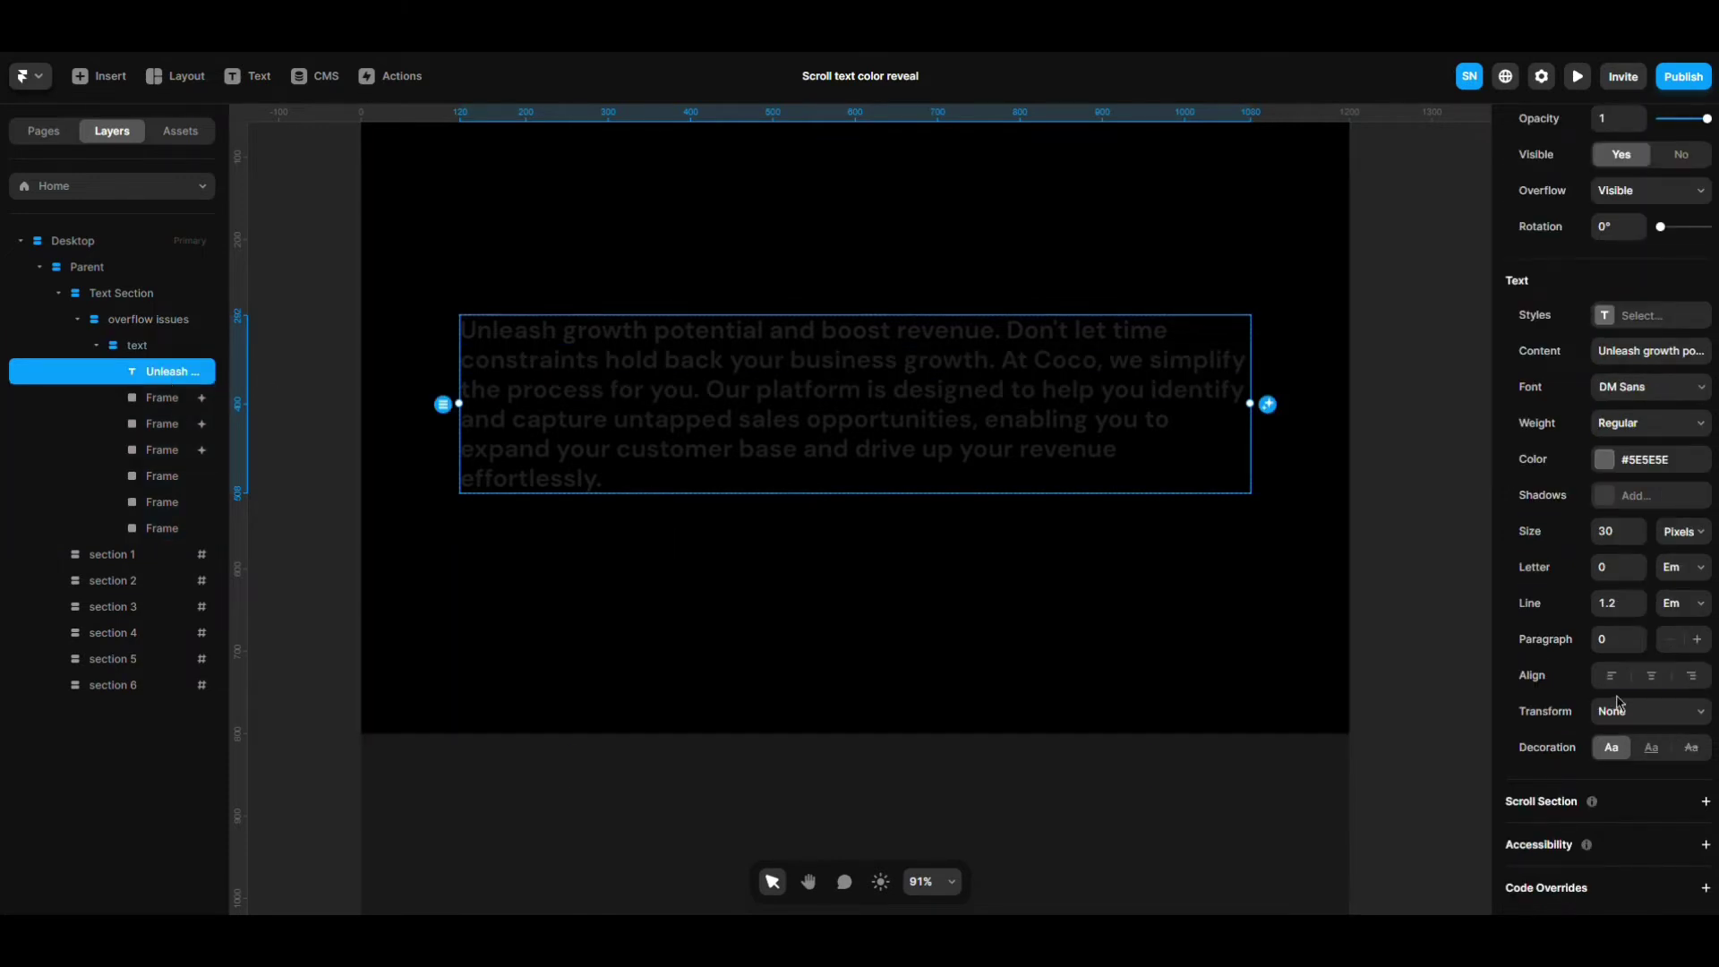
left_click(1604, 459)
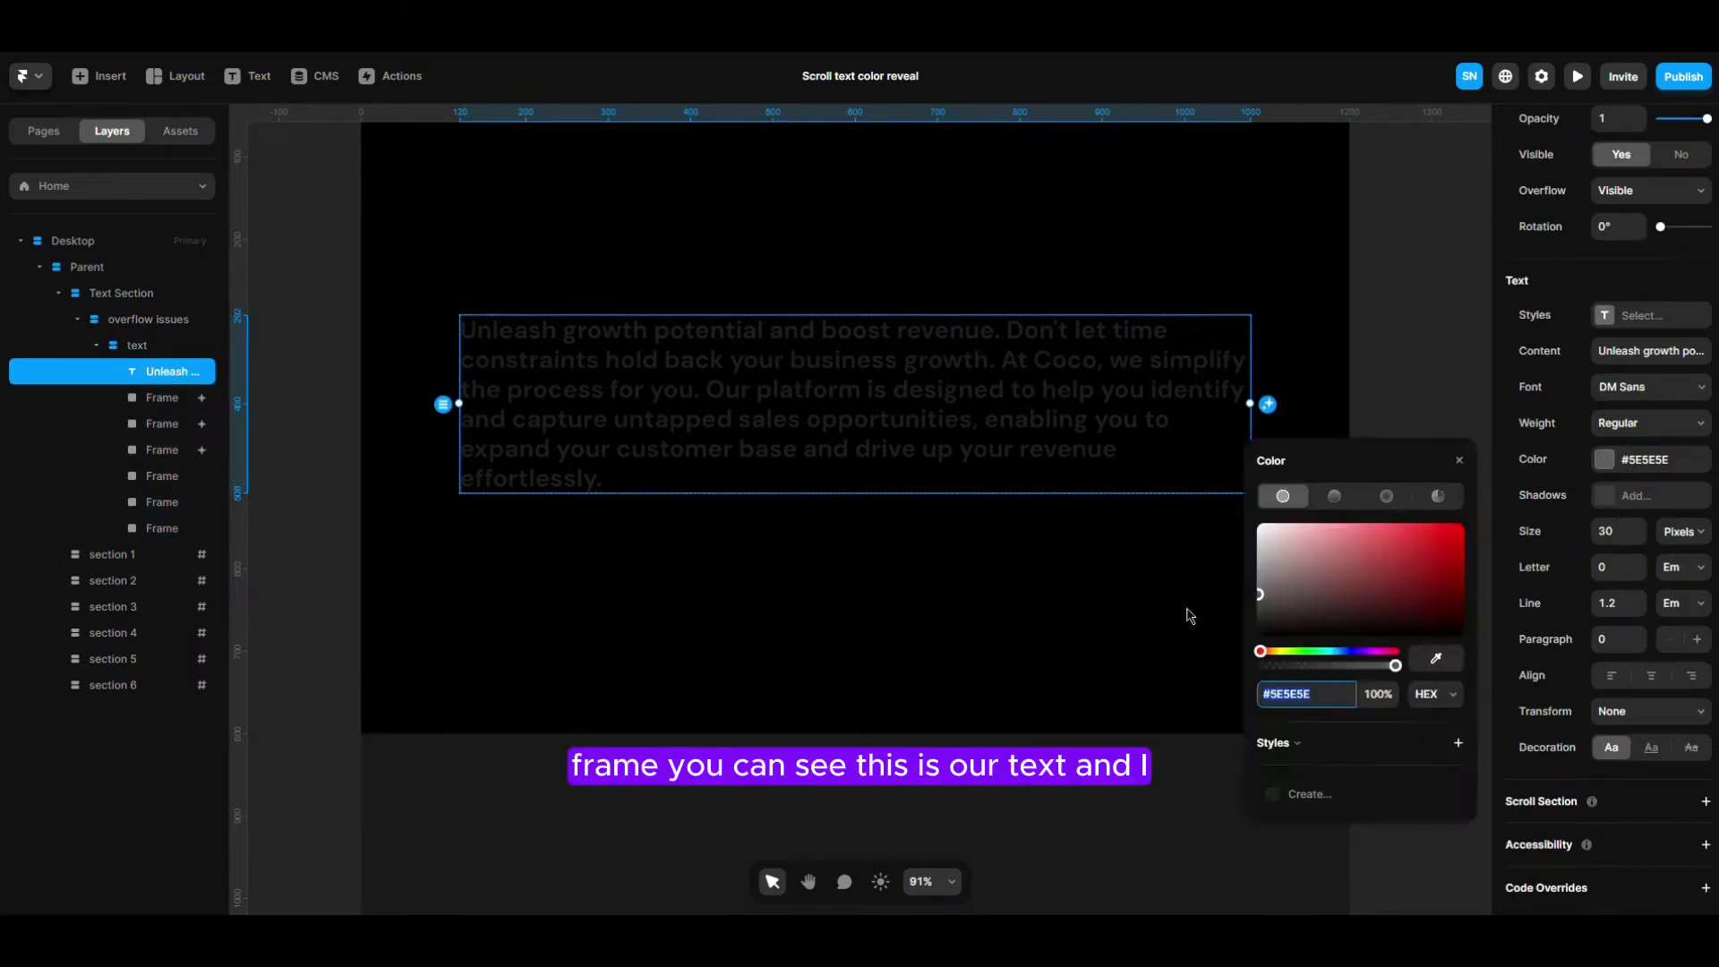
left_click(1446, 379)
- Slide the first line's cover frame sideways to expose the start of the text, and undo the move
left_click(565, 343)
left_click_drag(566, 343, 736, 343)
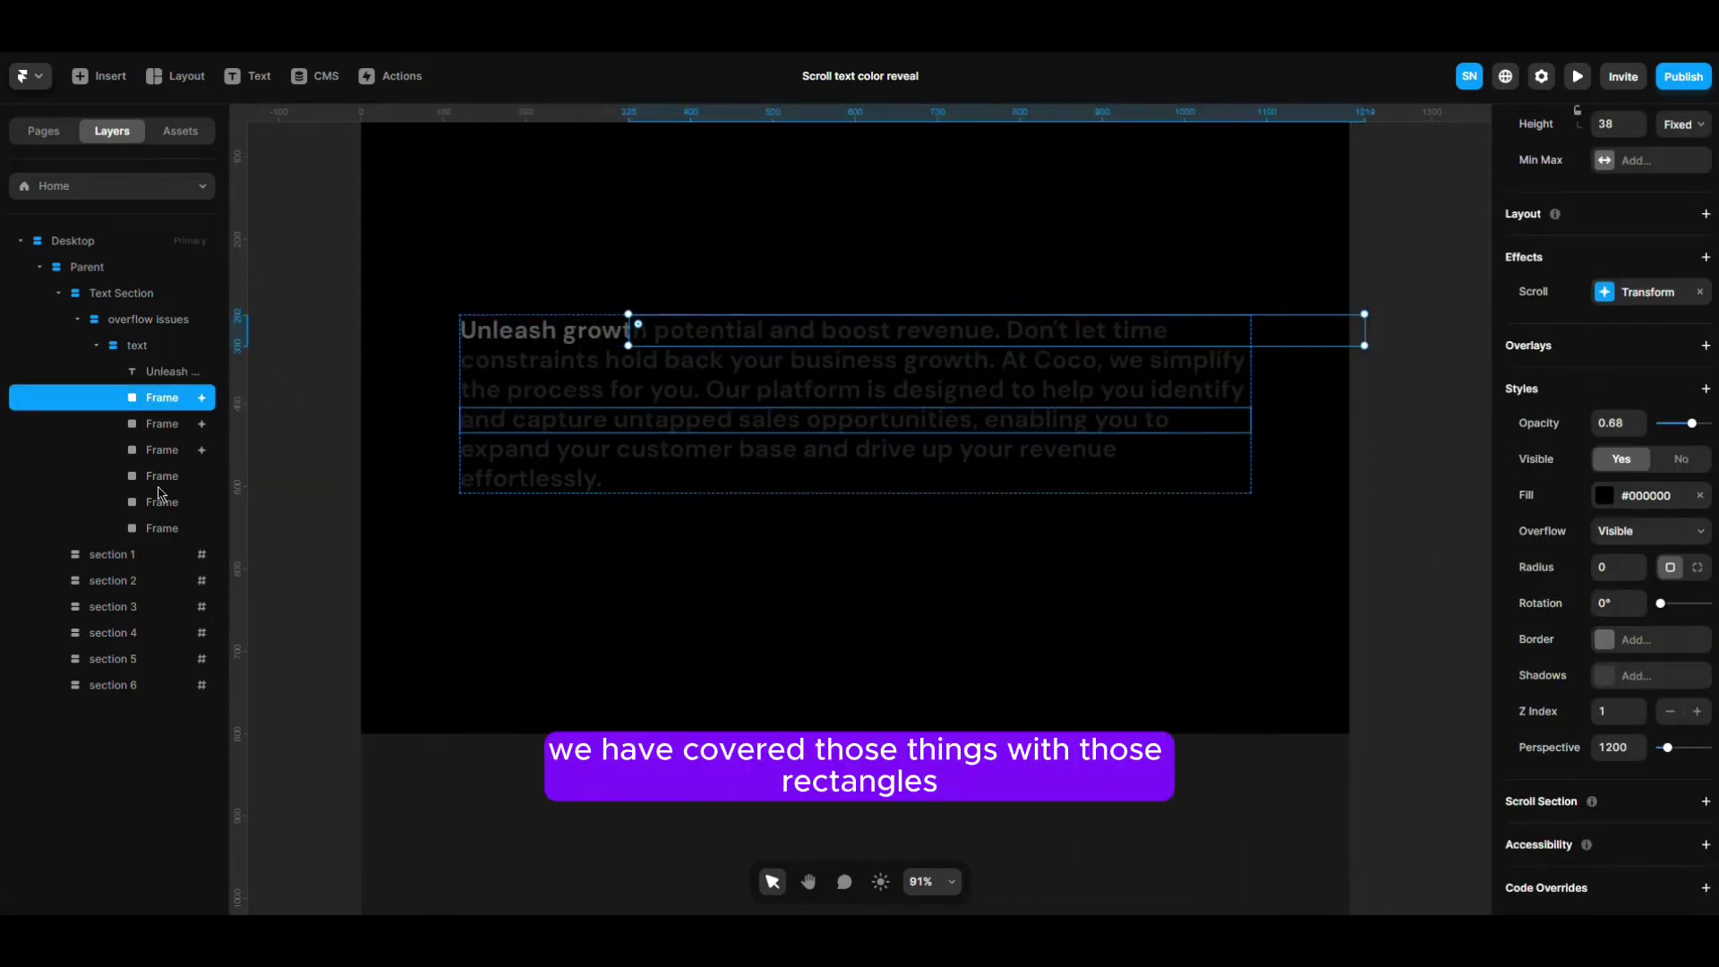
key("ctrl+z")
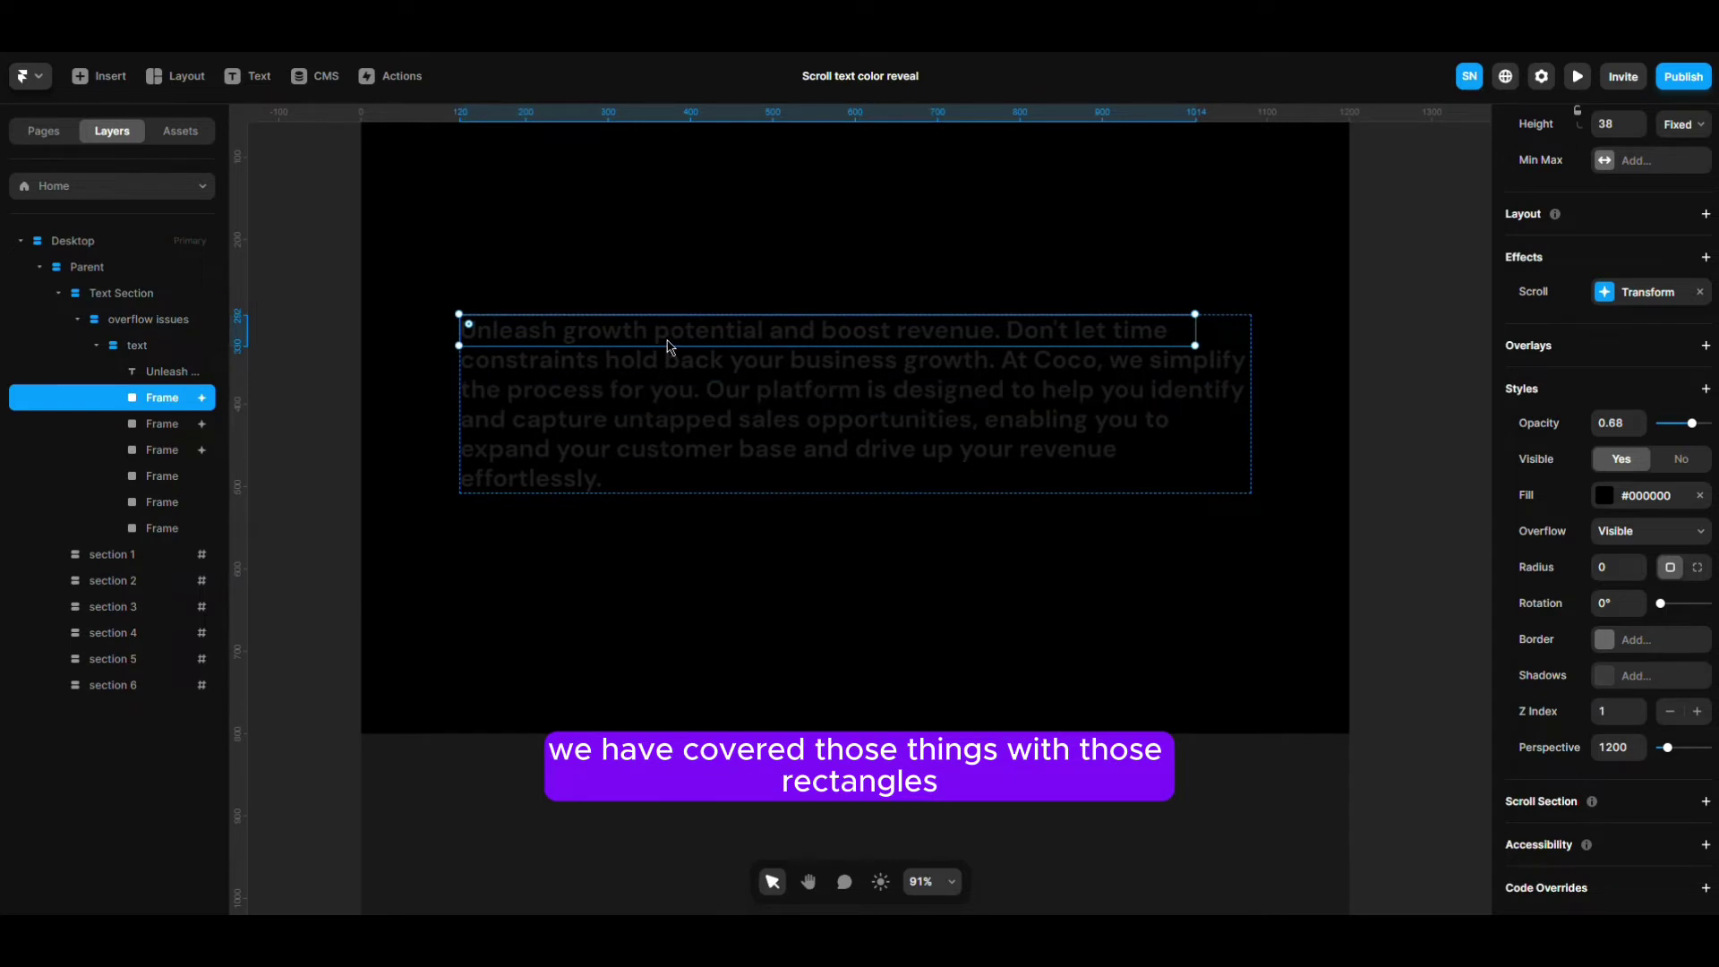
mouse_move(631, 343)
left_mouse_down()
mouse_move(973, 346)
mouse_move(626, 355)
left_mouse_up()
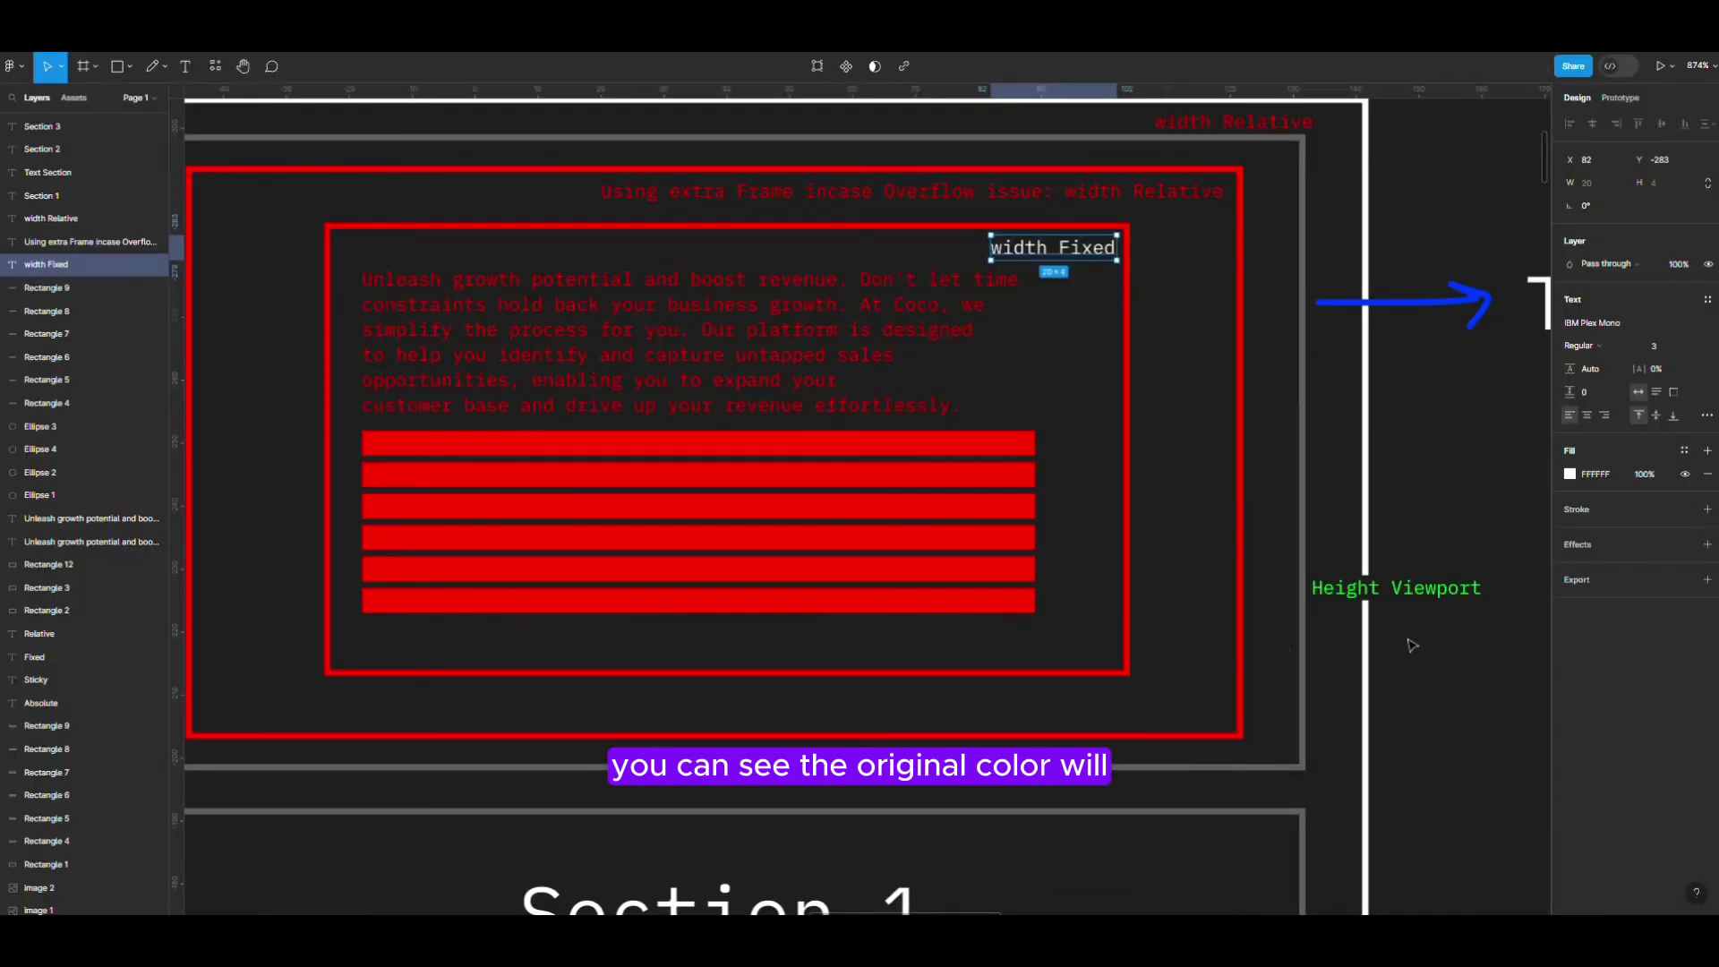
- Switch to Figma and slide the first line's cover rectangle aside in the grey mockup to compare its fill with the text's
left_click(1397, 624)
scroll(1396, 624, "down", 5)
scroll(974, 660, "right", 5)
scroll(829, 602, "up", 5)
scroll(829, 602, "up", 2)
scroll(1113, 729, "down", 3)
scroll(1032, 694, "up", 2)
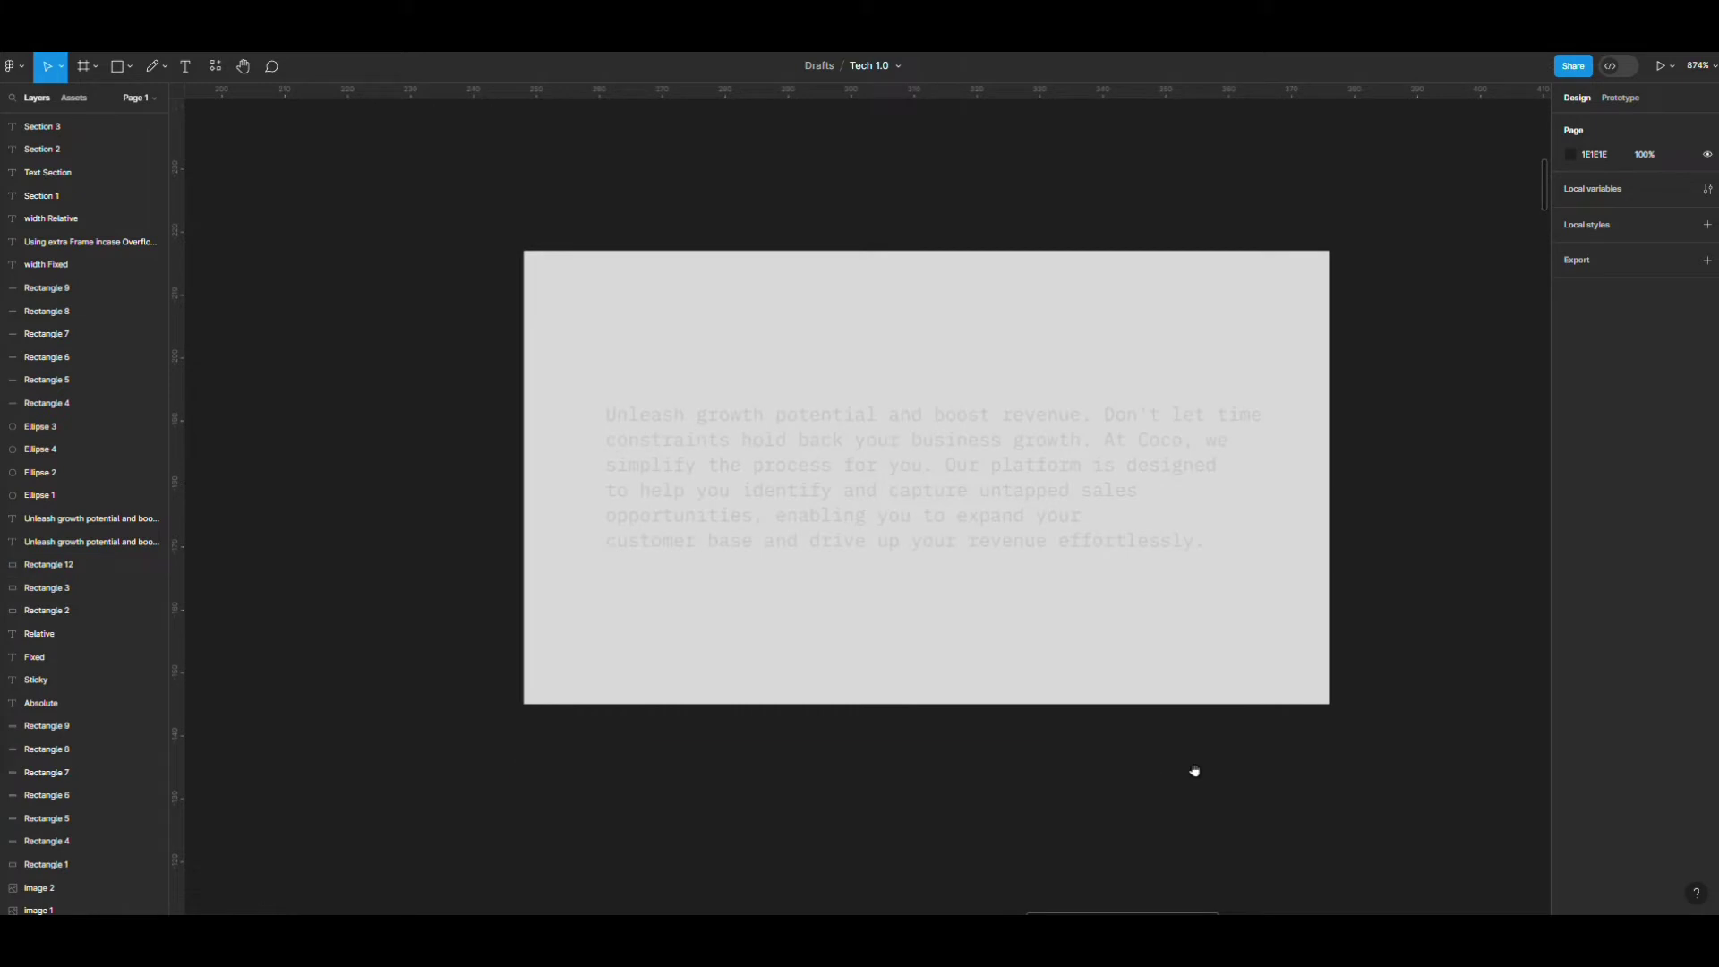
scroll(1161, 782, "right", 3)
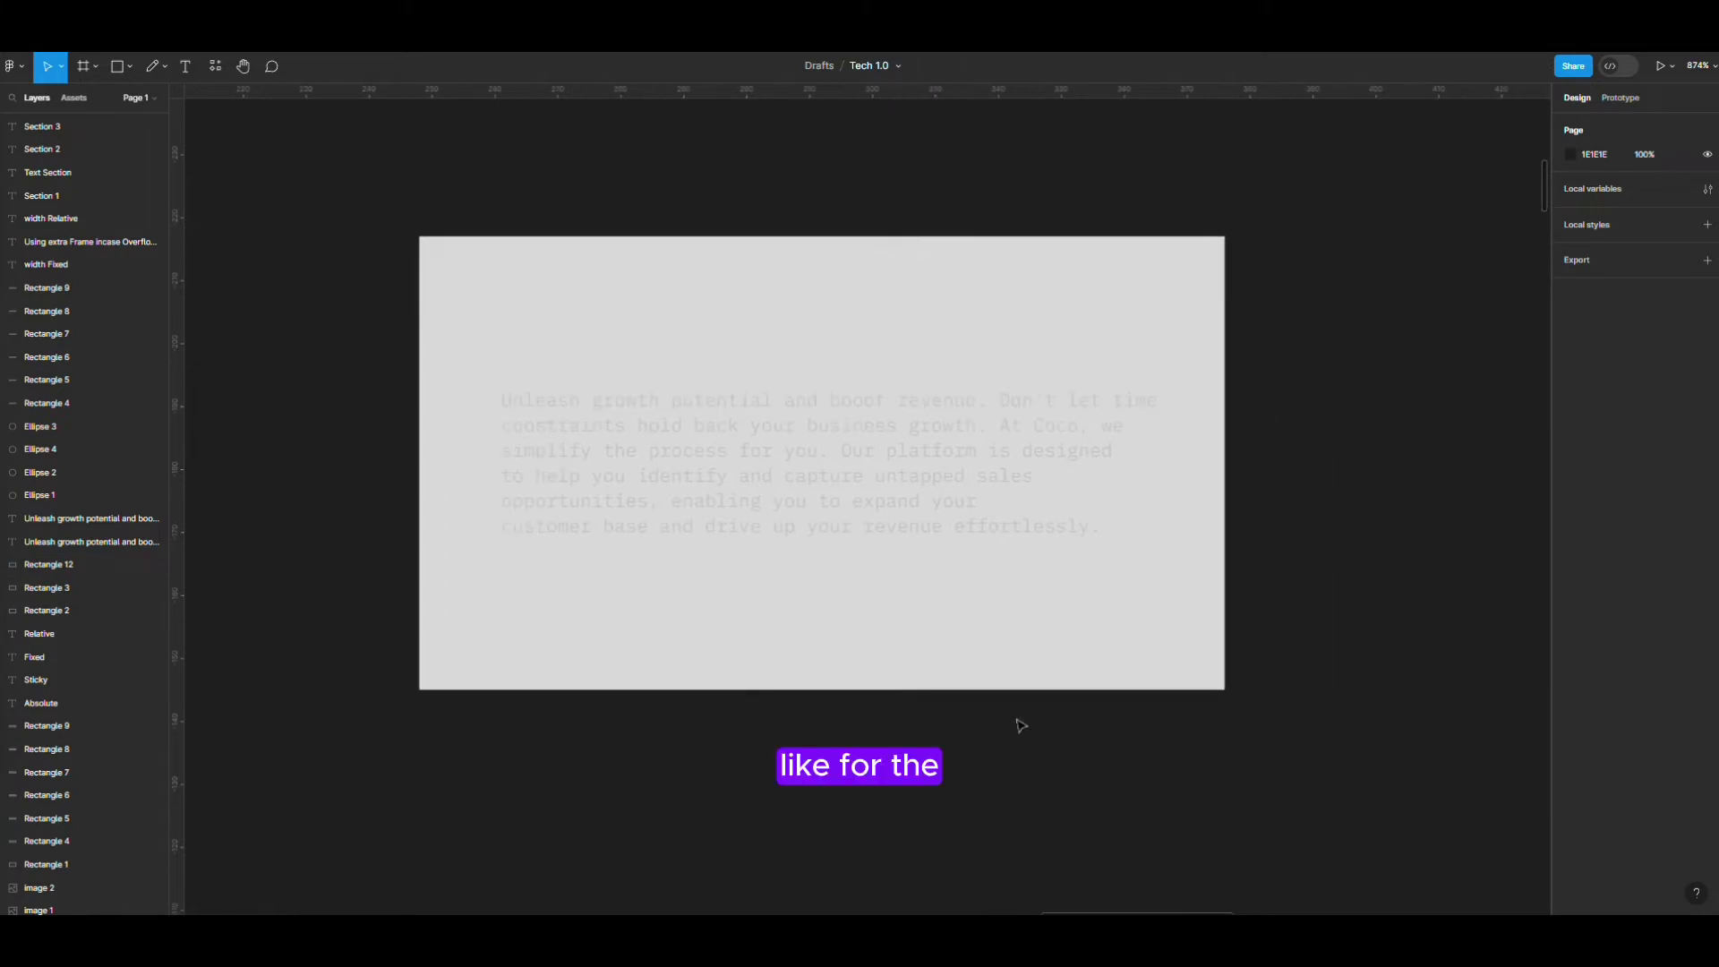
left_click(595, 407)
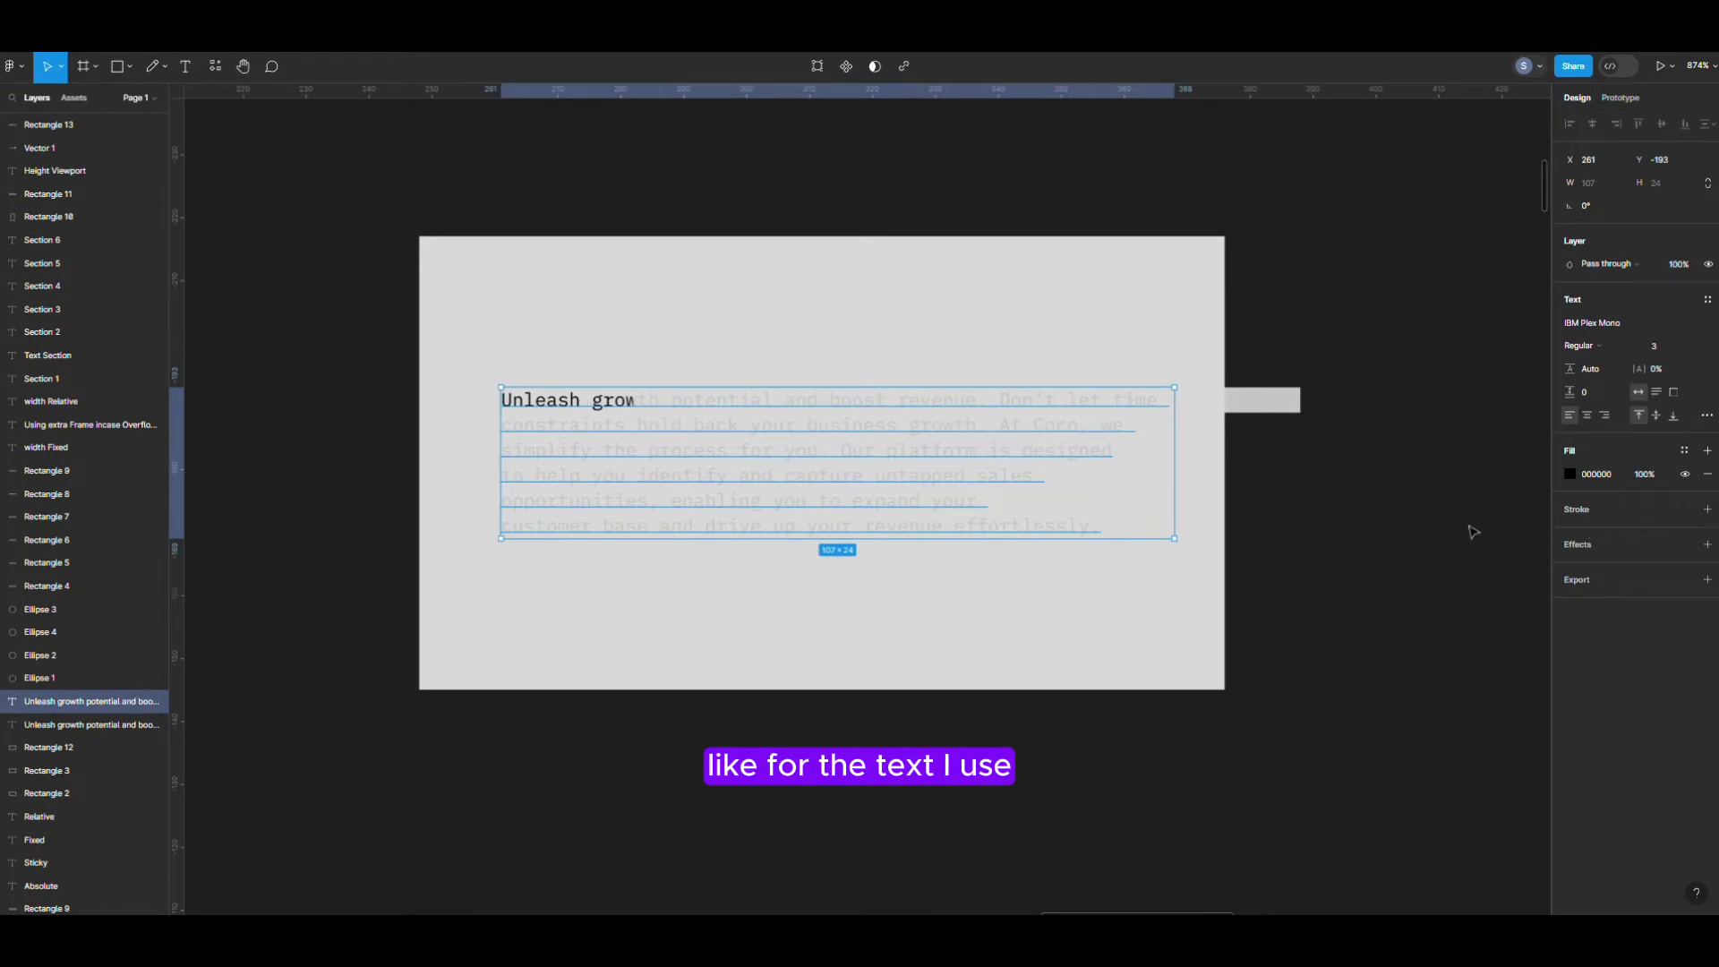
left_click(1263, 403)
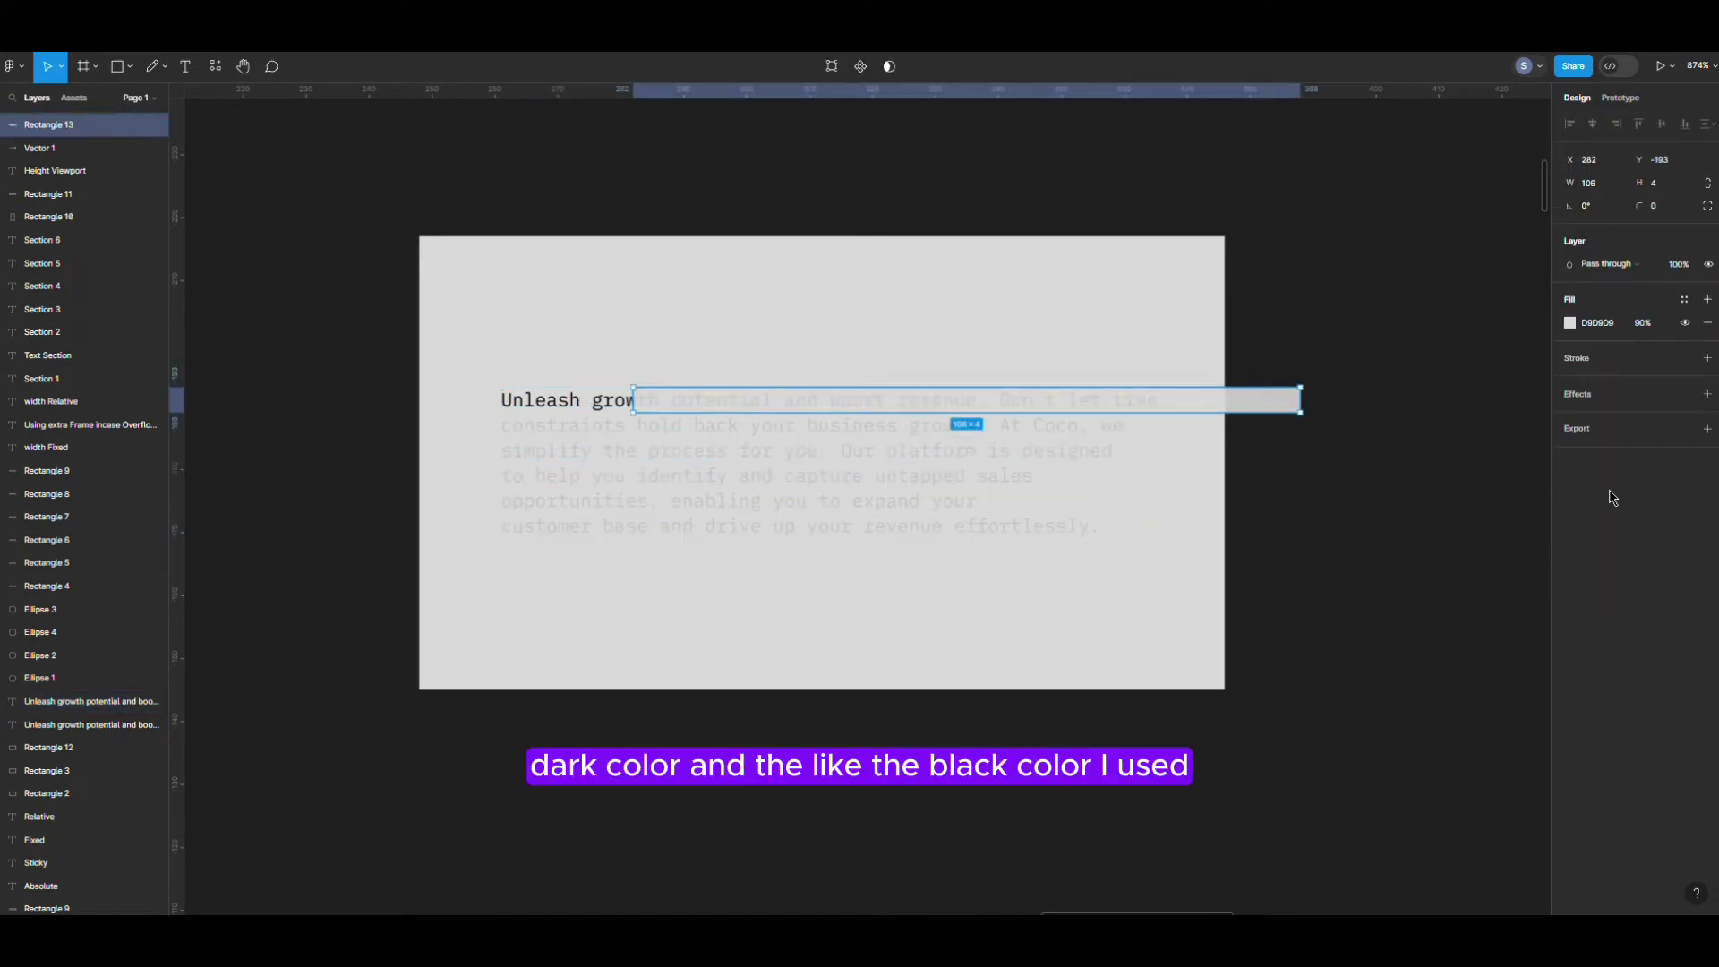
- Return the cover rectangle to its place over the first line of the grey mockup
left_click(633, 427)
left_click(1282, 407)
left_click(1293, 457)
left_click(779, 442)
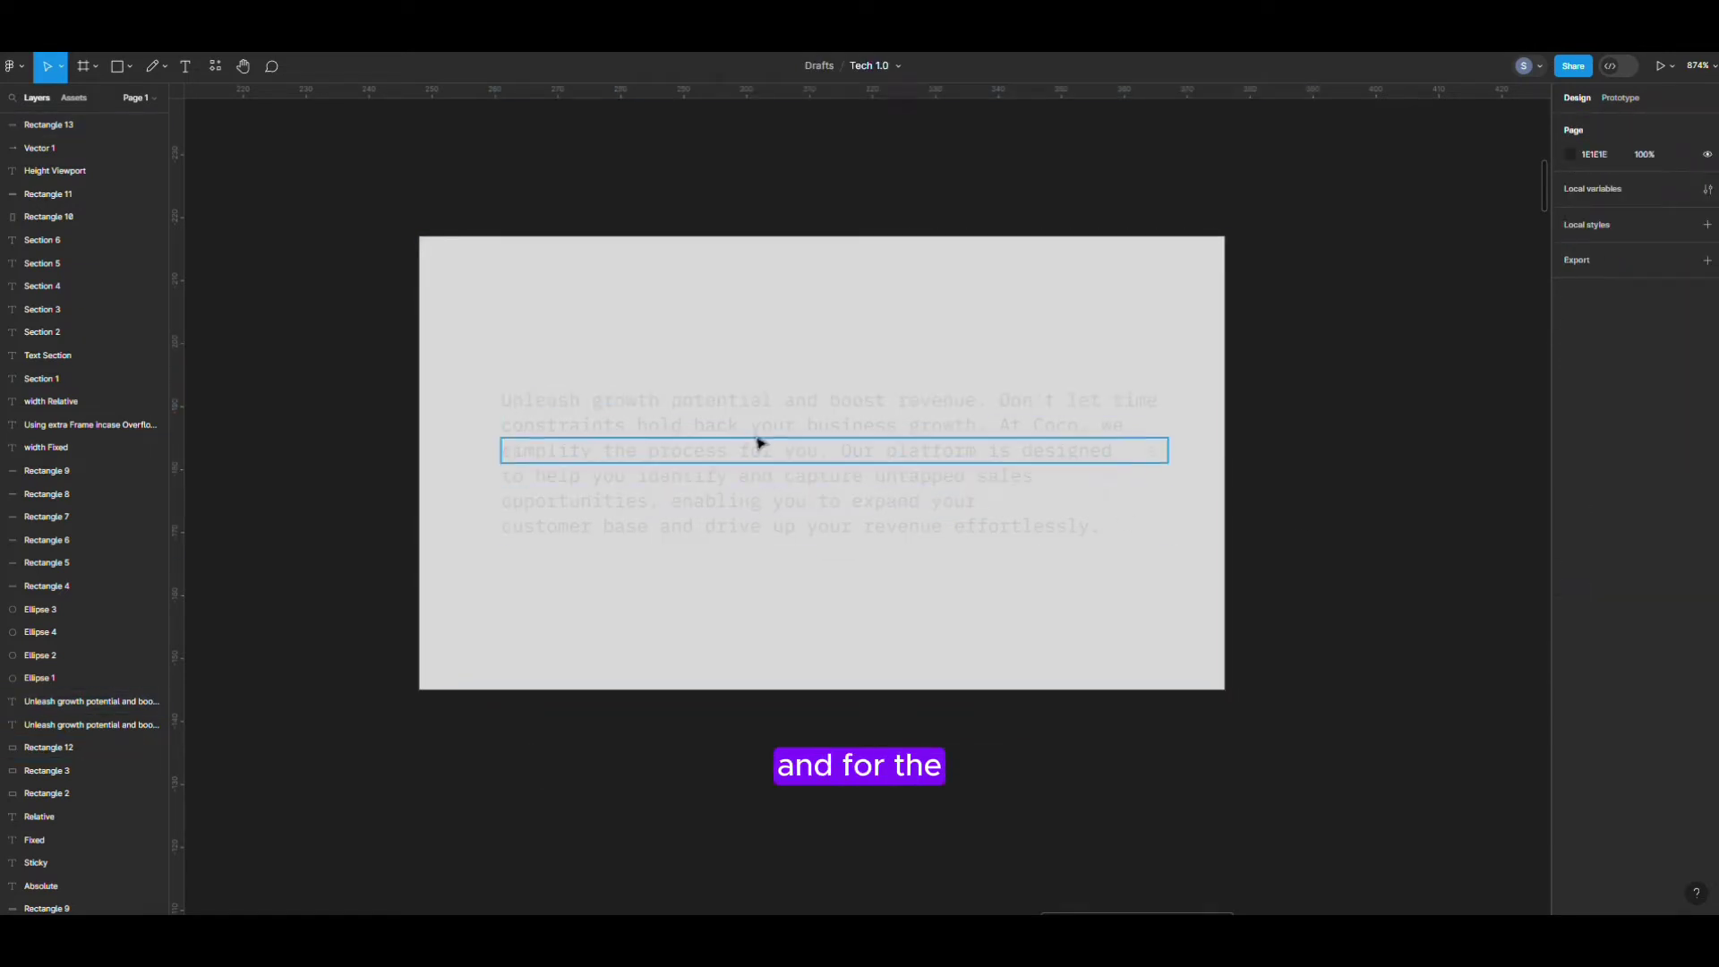
- Inspect the fill color and opacity of the cover rectangle over the last text line
left_click_drag(740, 403, 751, 430, "alt")
key("ctrl+d")
key("ctrl+d")
key("ctrl+d")
key("ctrl+d")
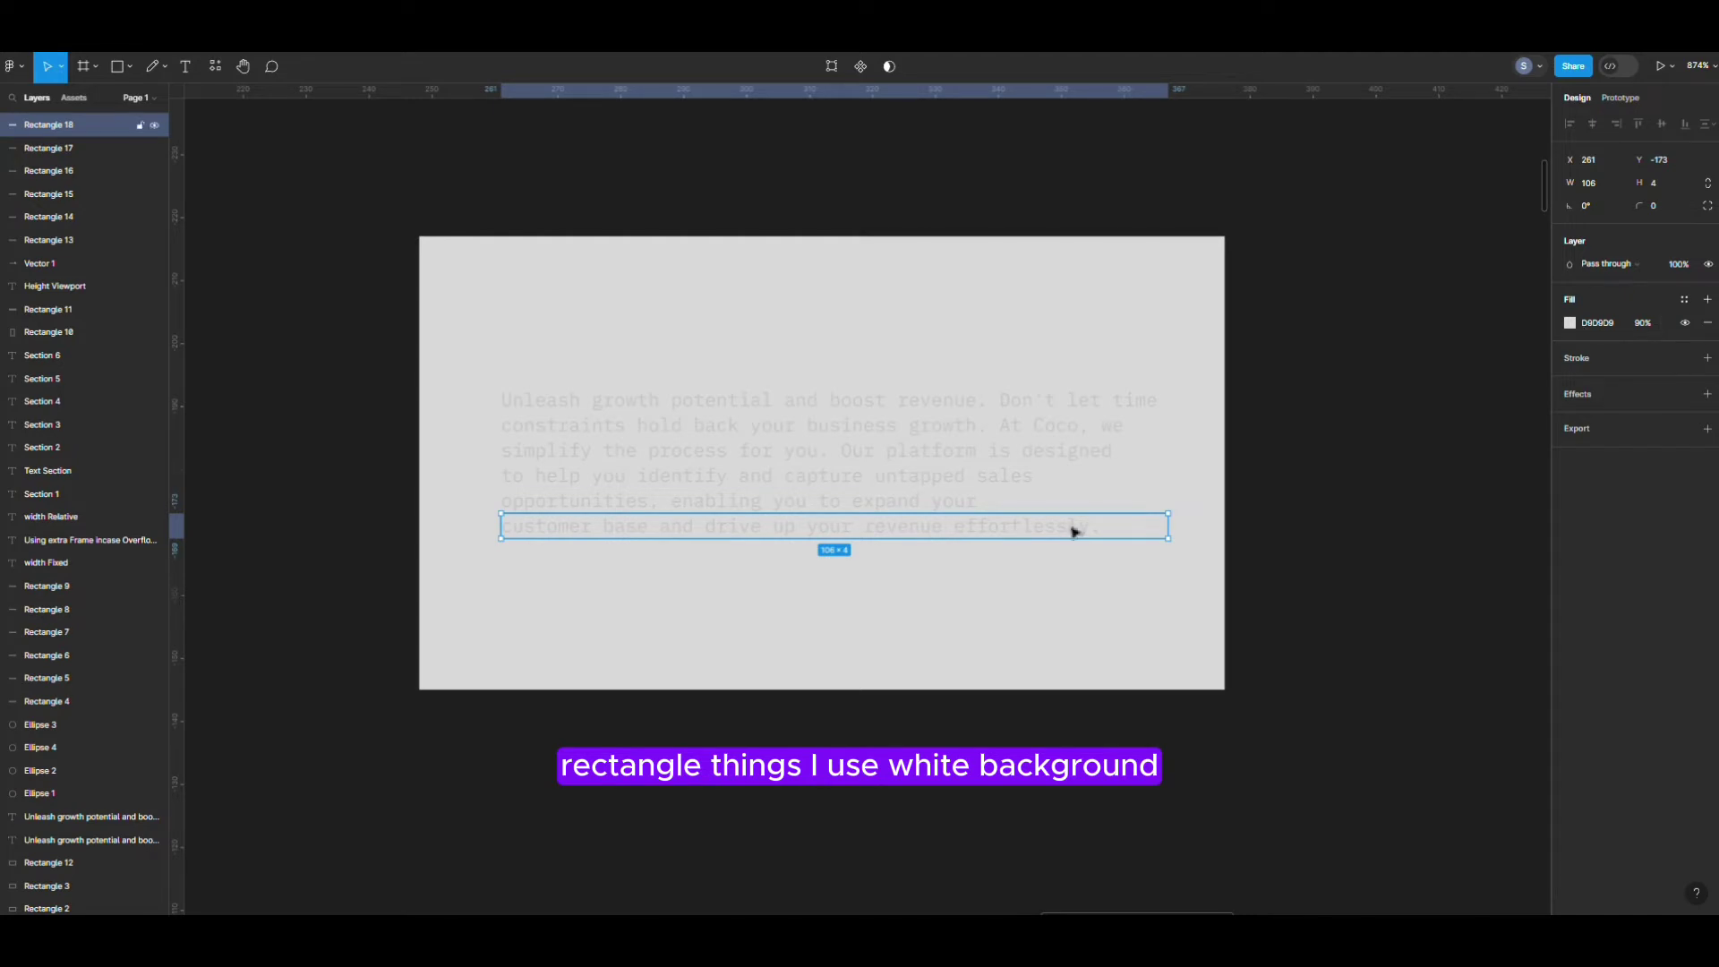
left_click(1646, 324)
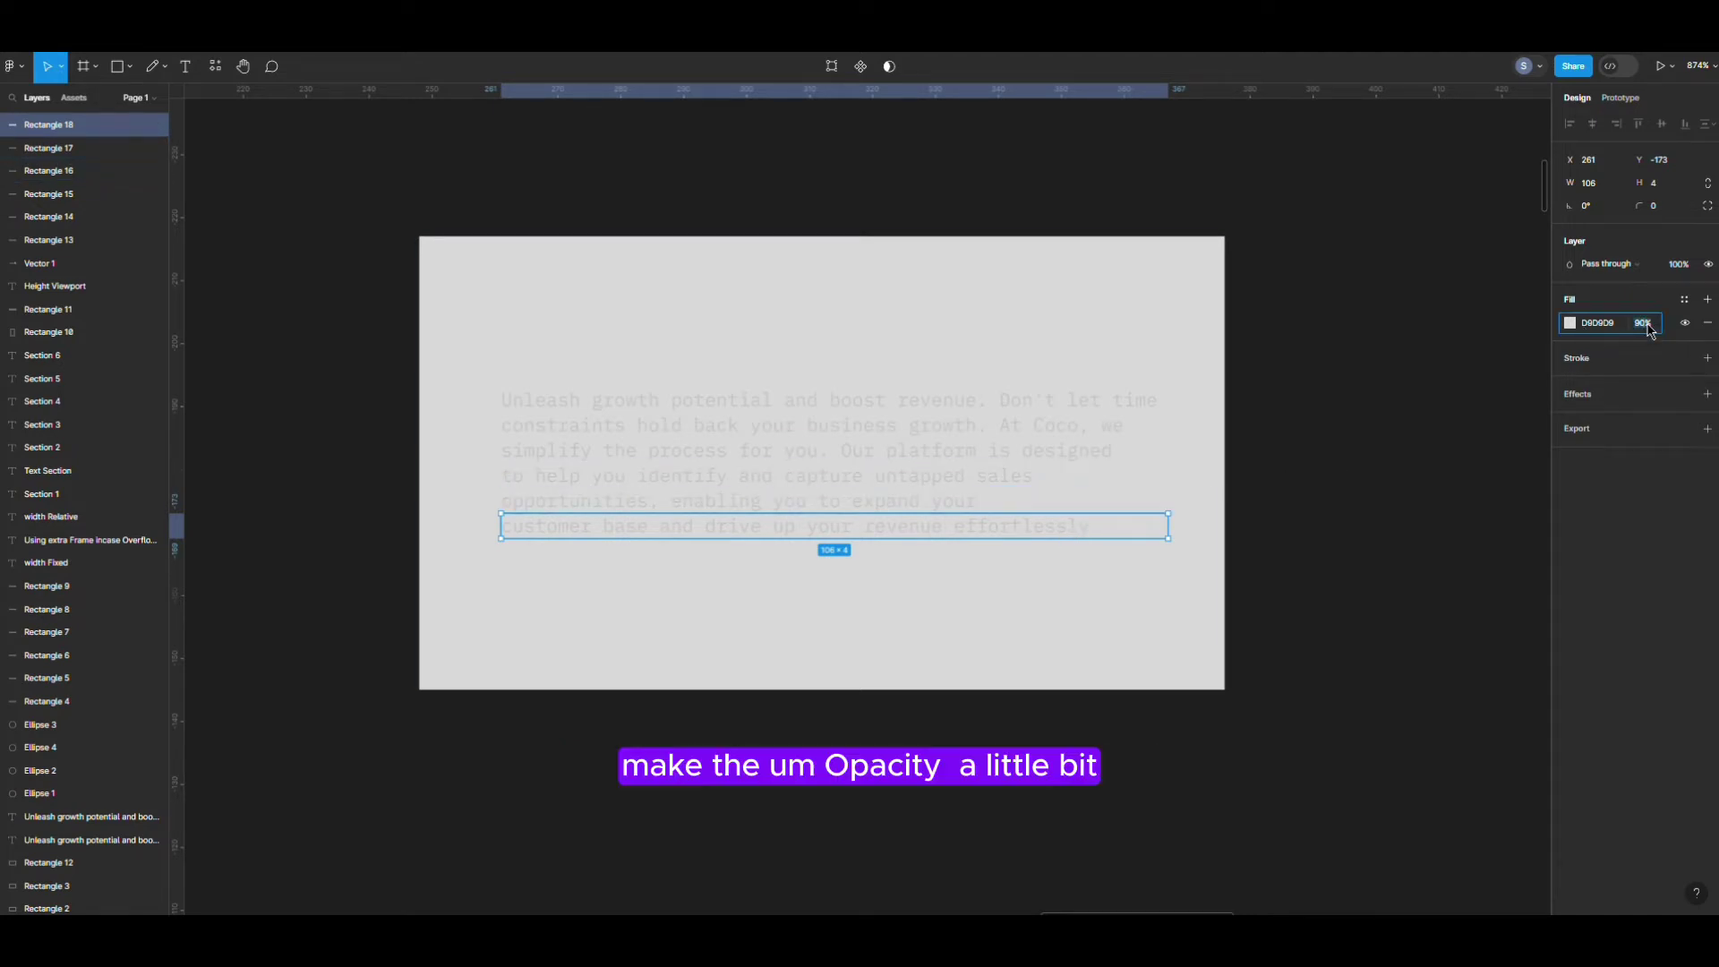
left_click(1262, 599)
left_click_drag(559, 534, 932, 534)
left_click(1235, 653)
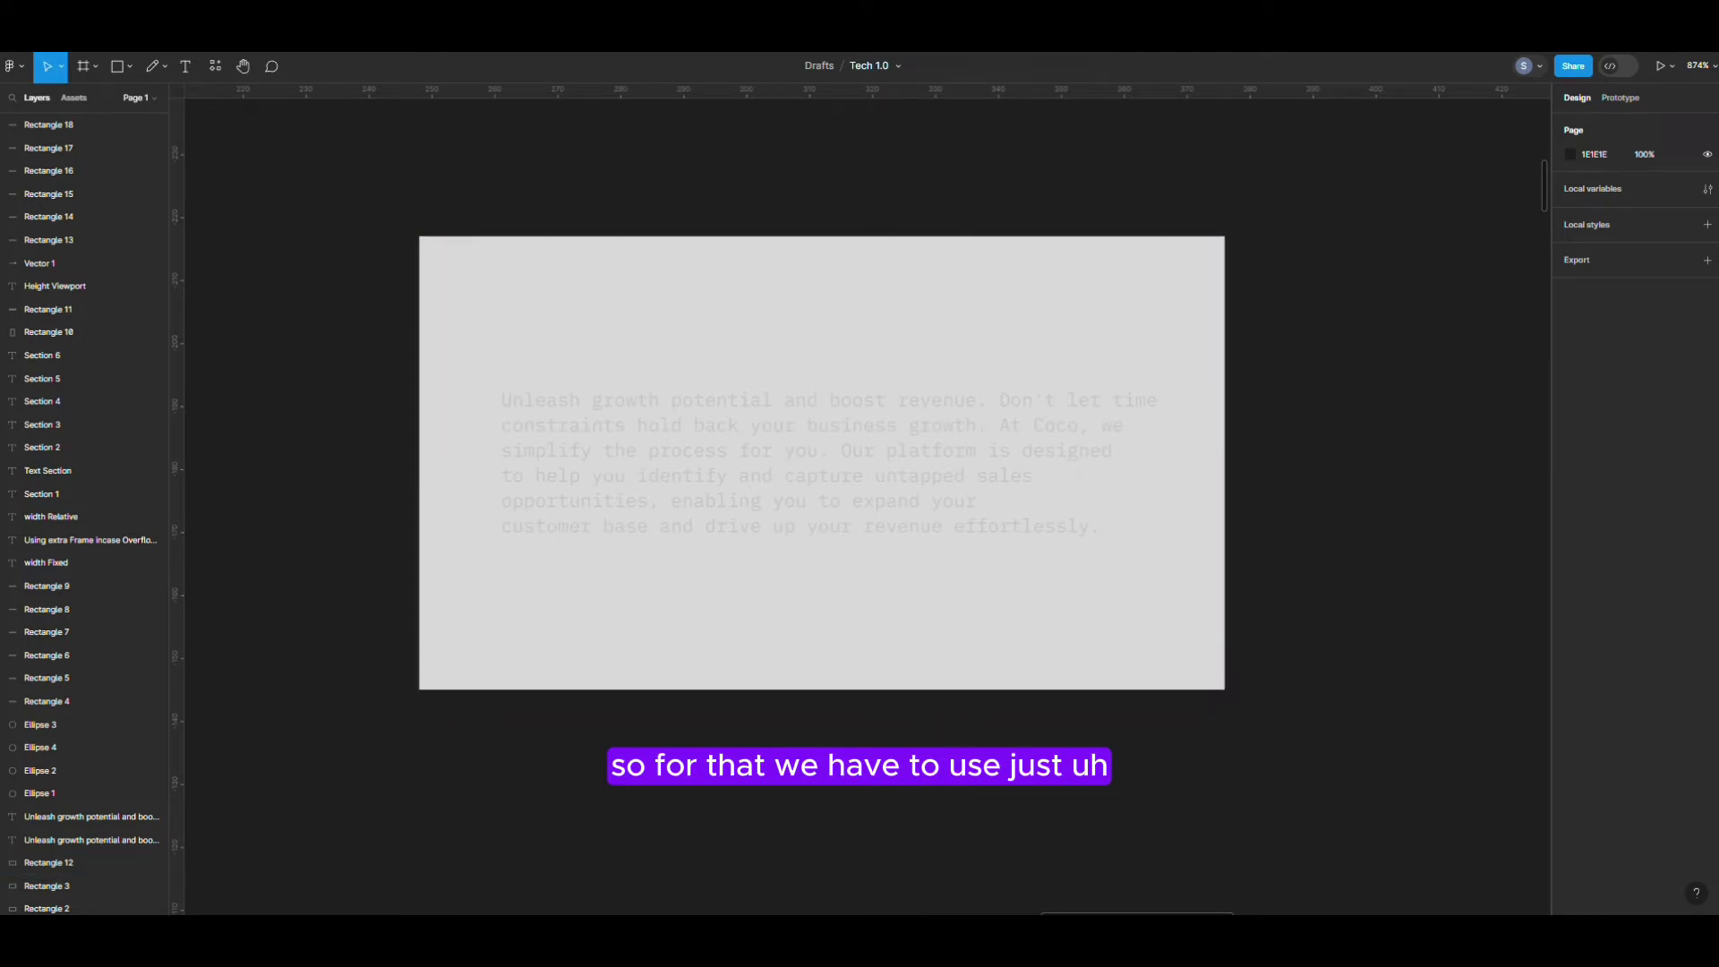
- Switch to Framer and inspect the Scroll Transform effect on the first line's cover frame
key("alt+Tab")
left_click(1632, 292)
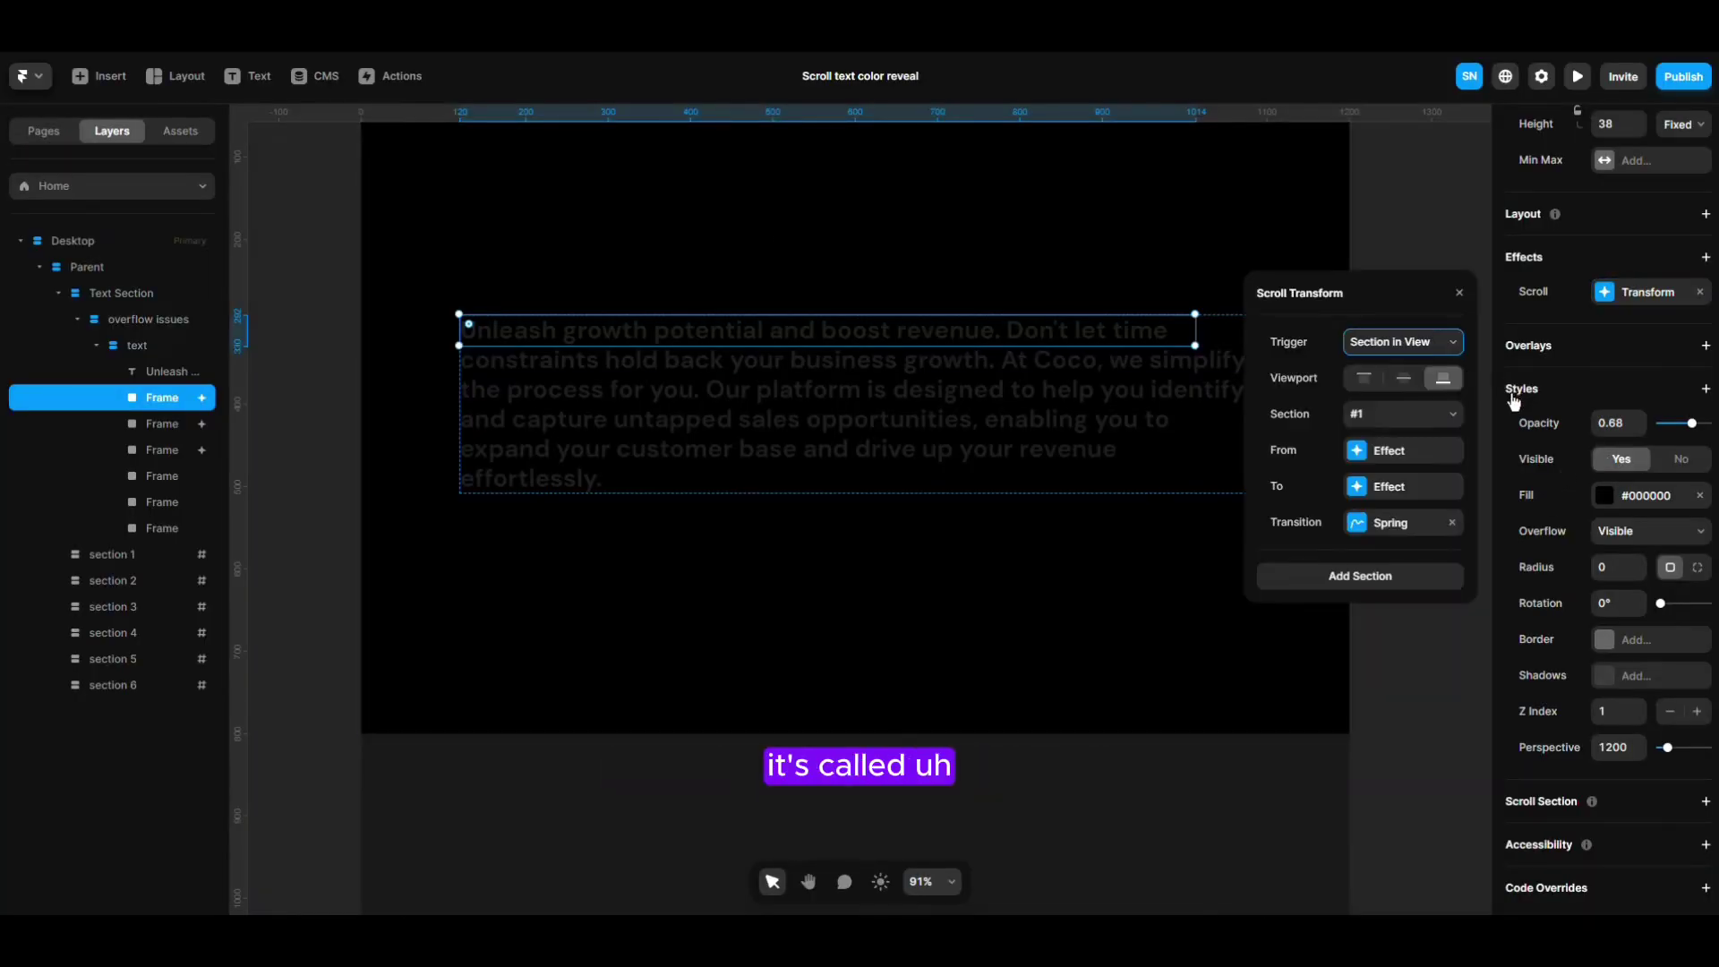
left_click(318, 395)
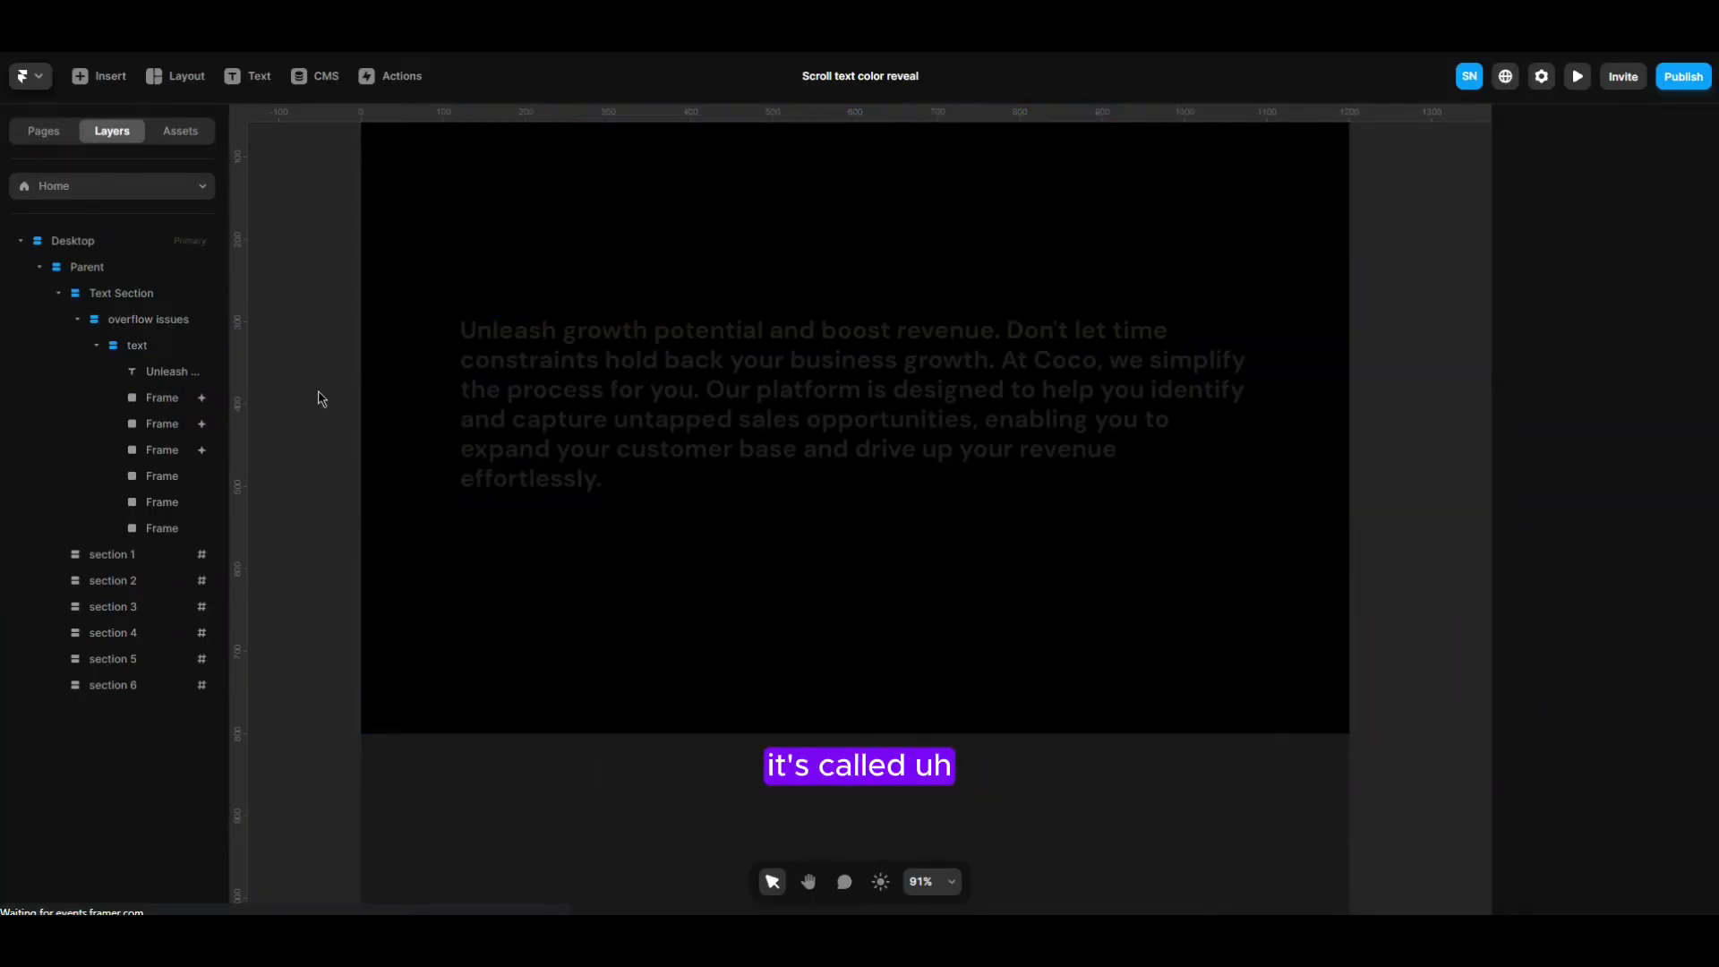
- Change the fill of the first line's cover frame to a near-white color
left_click(560, 339)
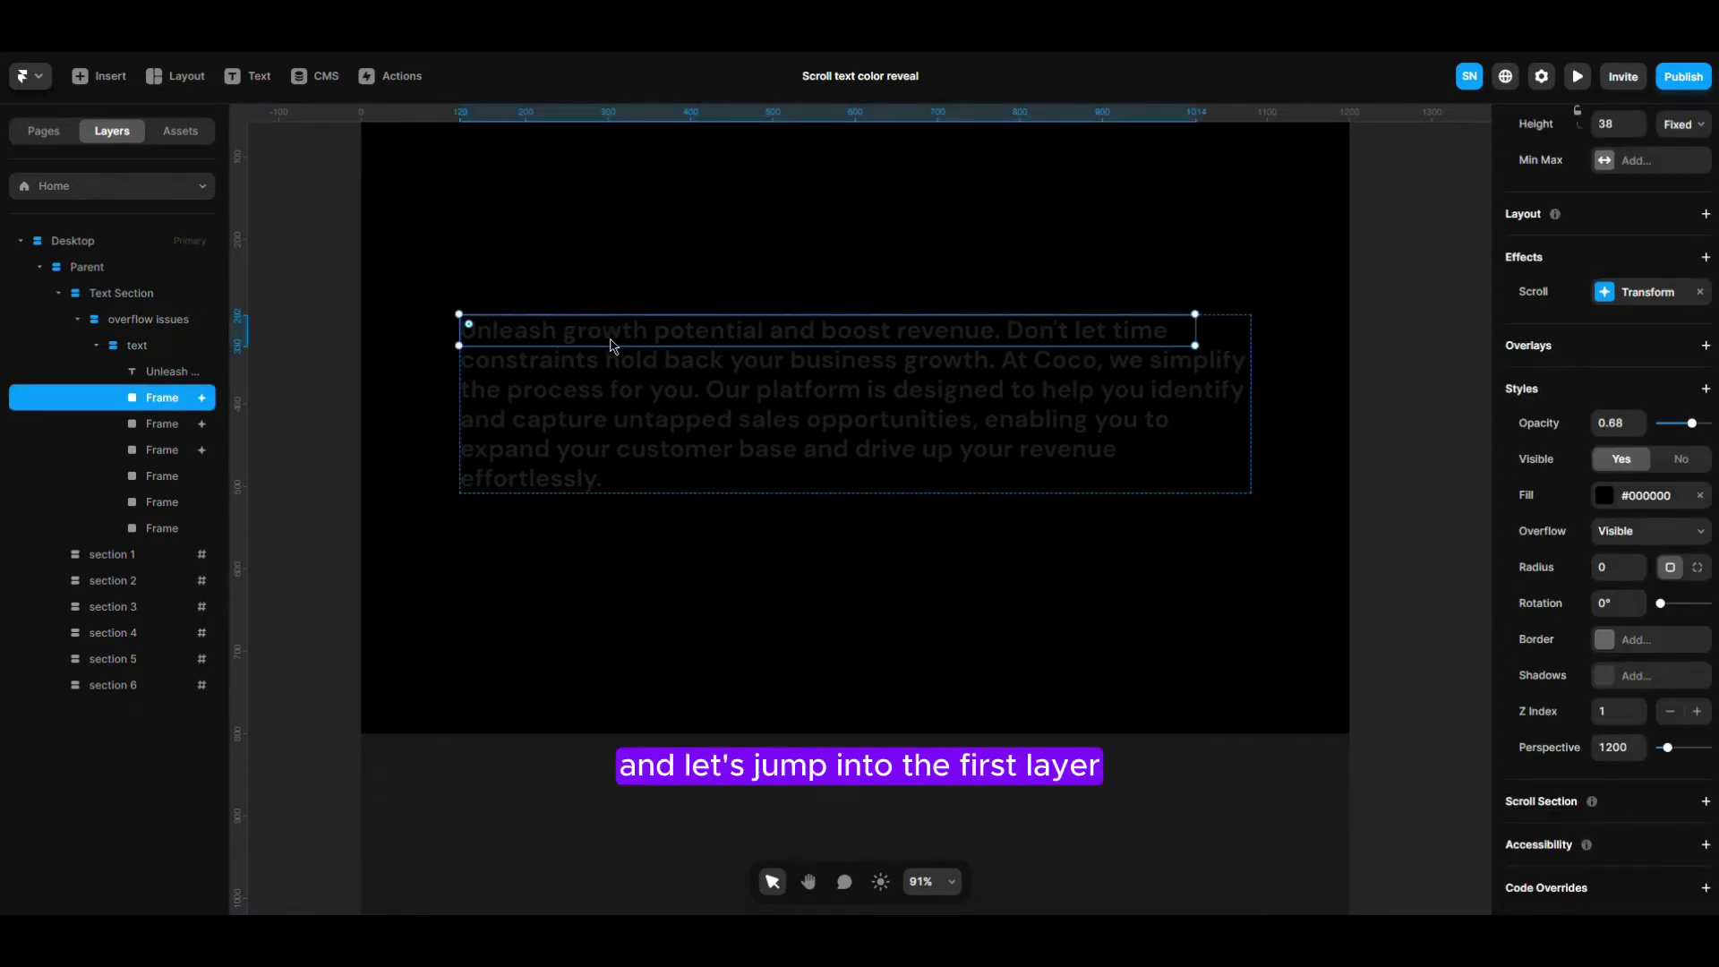
left_click(1603, 495)
left_click_drag(1323, 594, 1391, 328)
left_click(1391, 327)
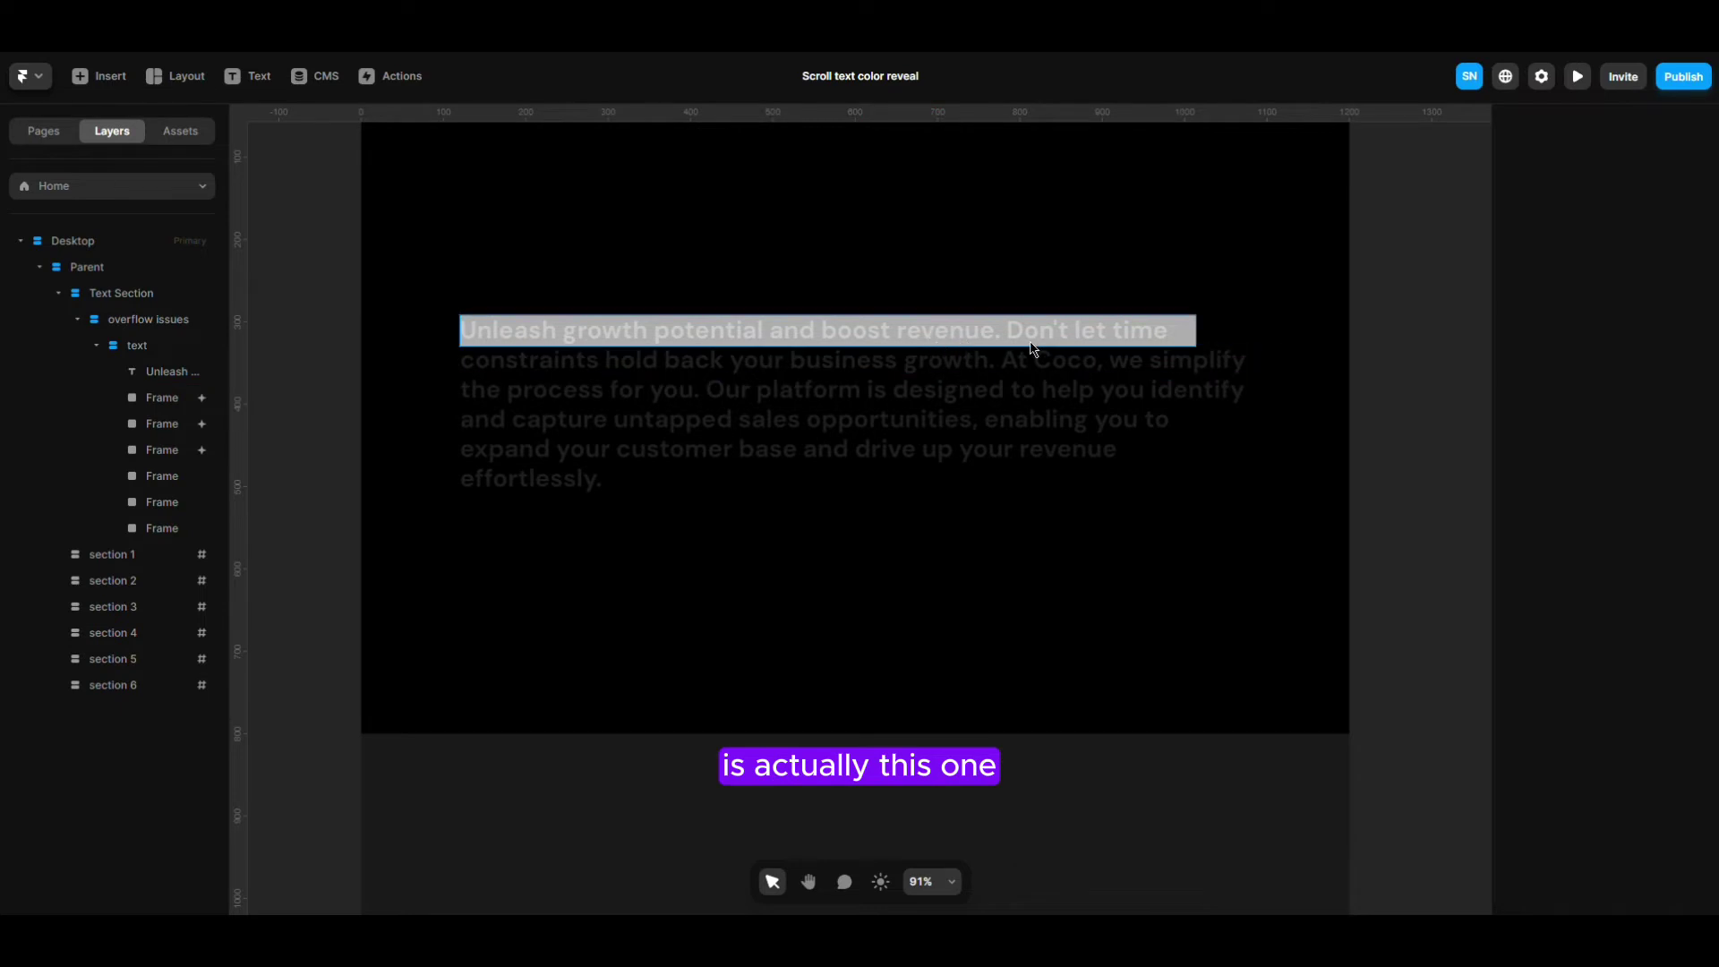
- Undo the near-white fill on the first line's cover frame and set its Scroll Transform trigger to Section in View
key("ctrl+z")
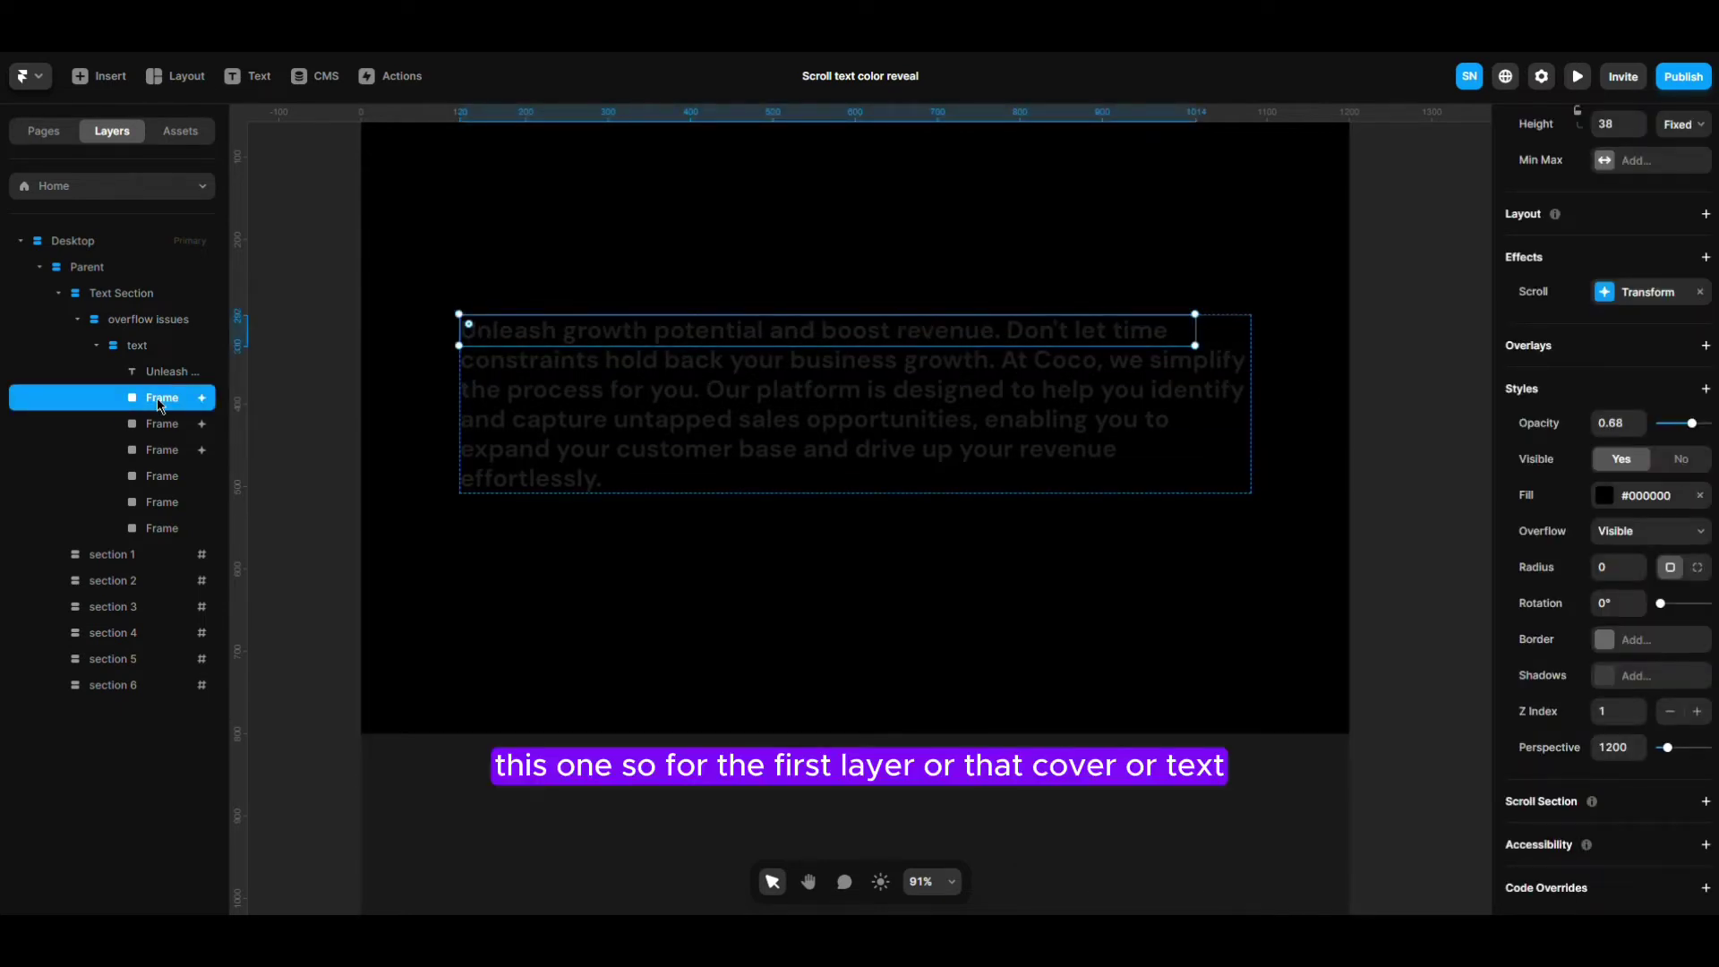
left_click(1607, 307)
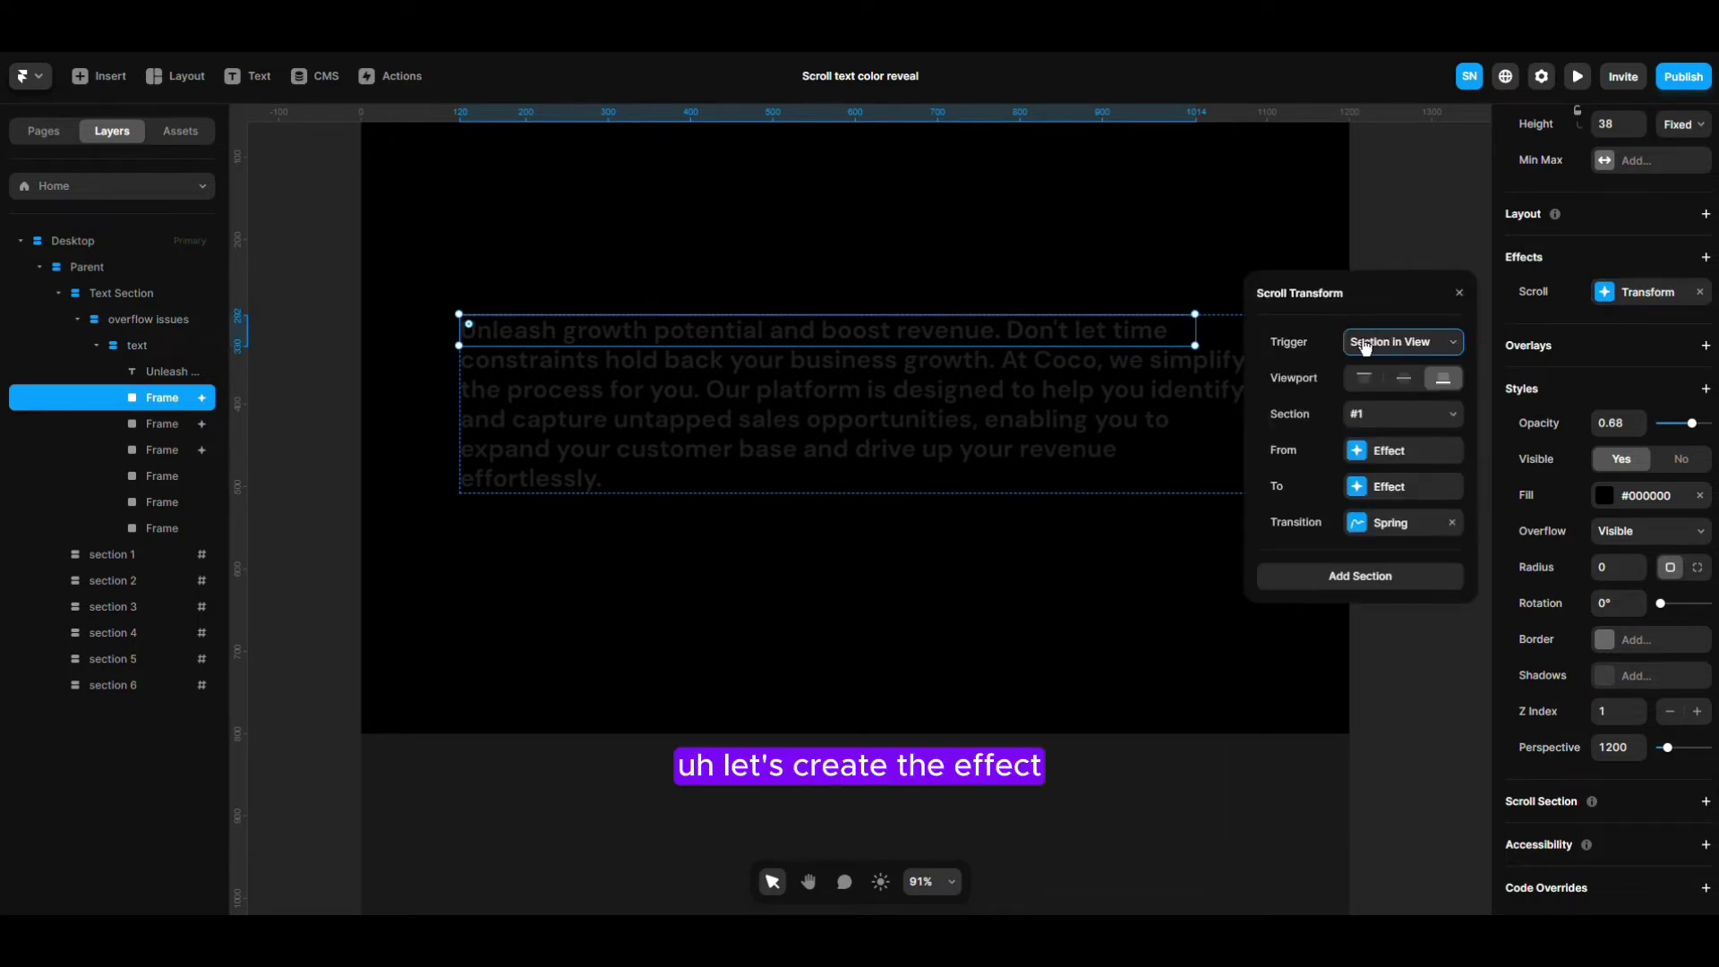
left_click(1393, 344)
left_click(1411, 395)
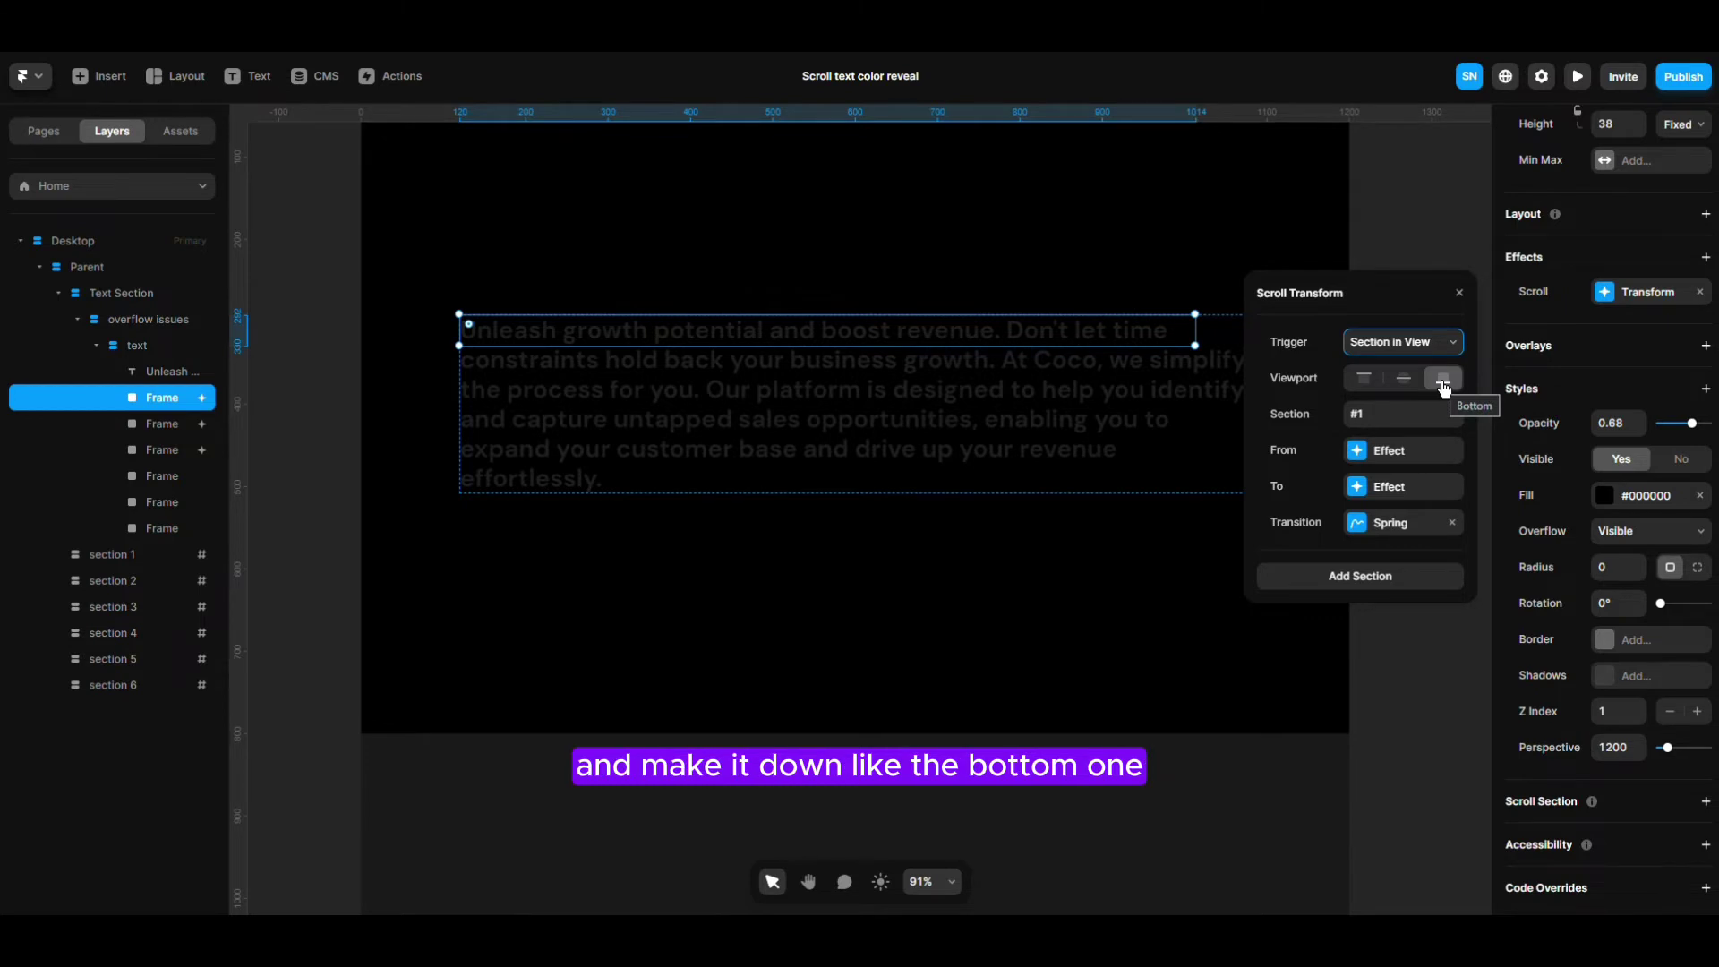
- View section 1 below the text, and slide the first line's cover frame right past the line's end, undoing the move
left_click(867, 805)
scroll(867, 795, "down", 2)
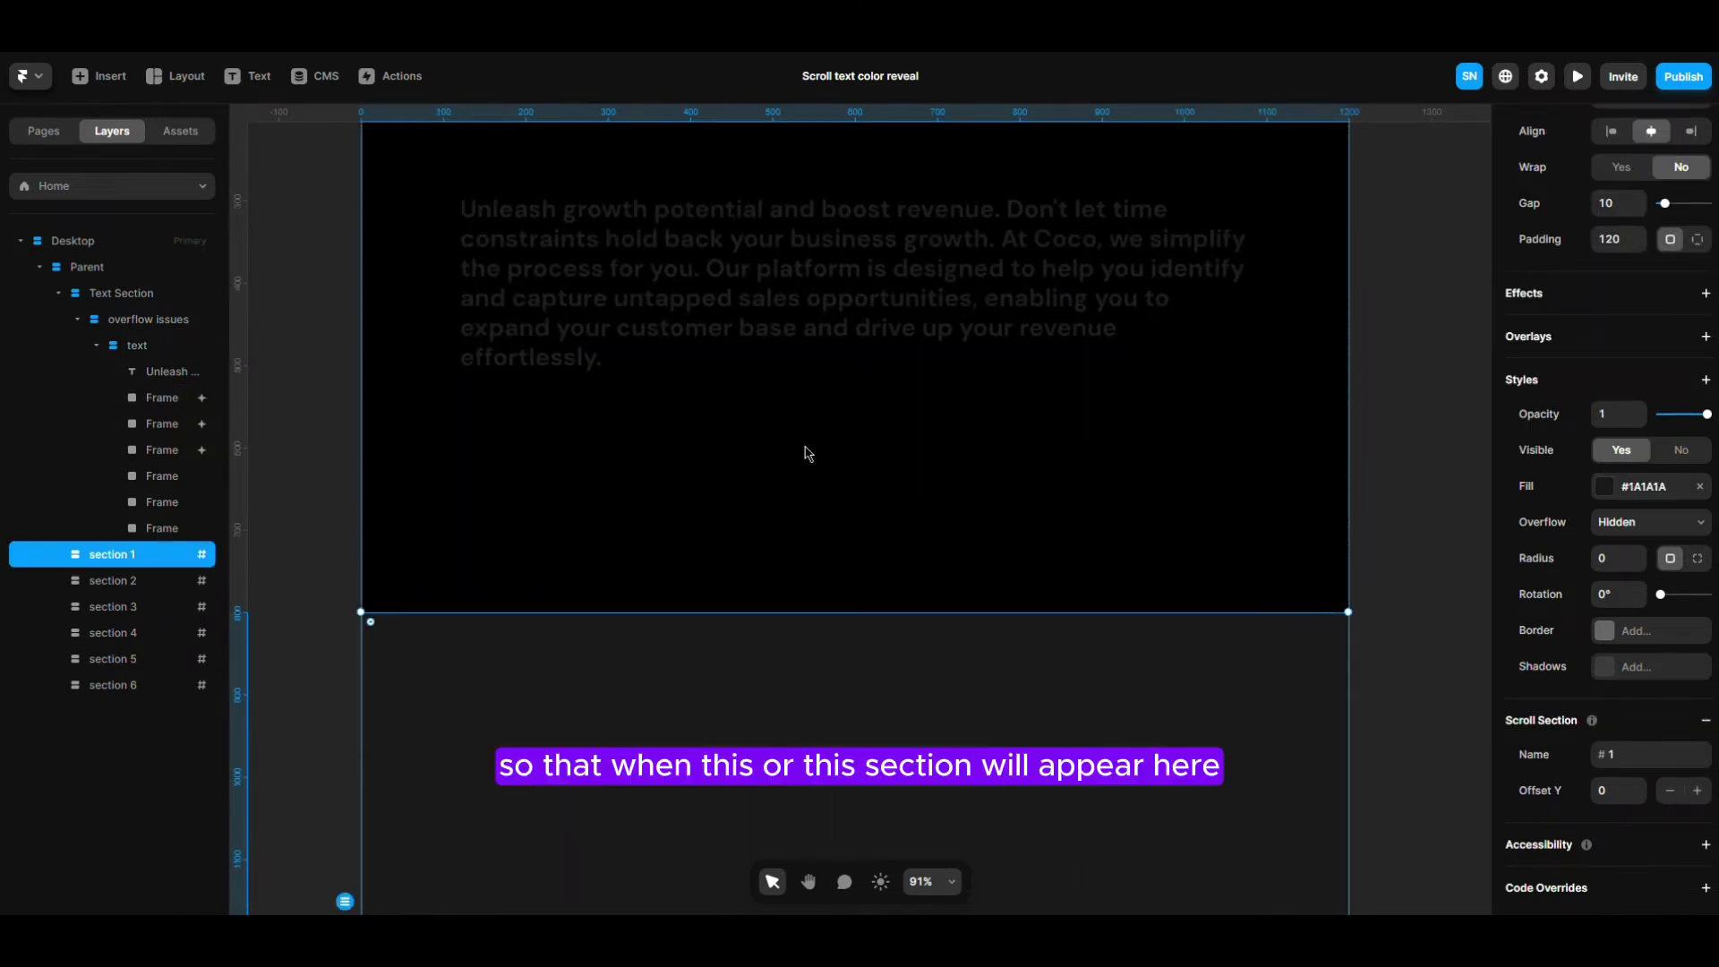
scroll(578, 354, "up", 2)
left_click_drag(510, 307, 1212, 315)
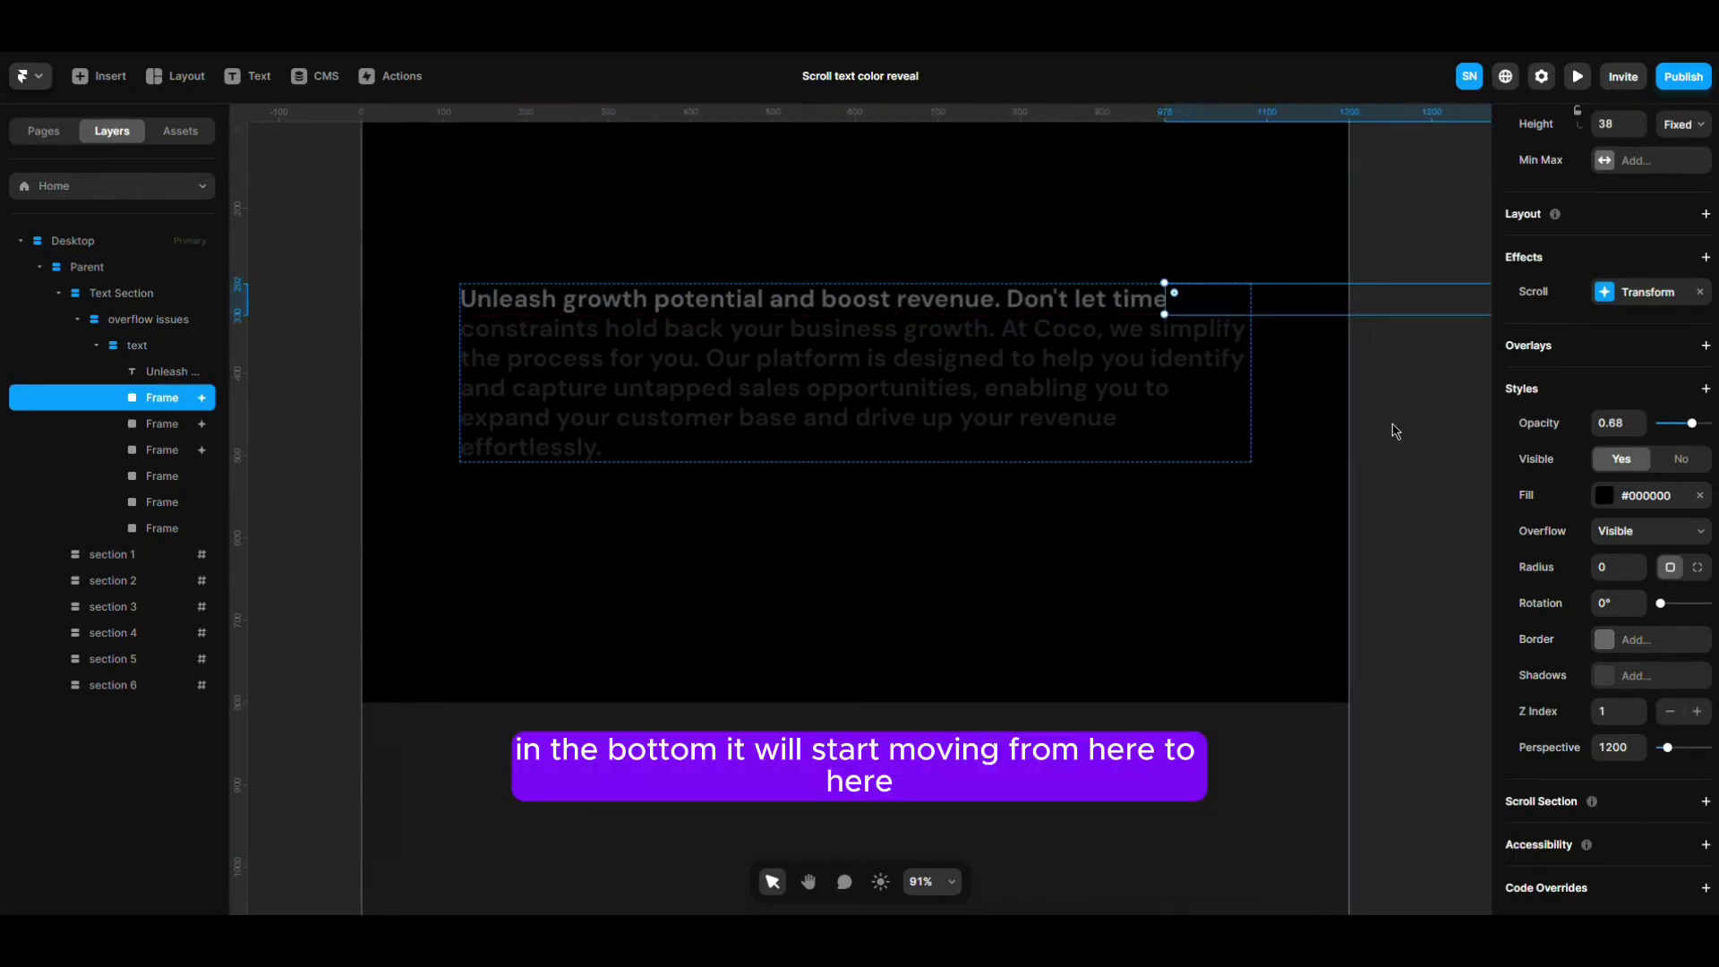
key("ctrl+z")
- Set the Scroll Transform section of the first line's cover frame to #1
left_click(1689, 296)
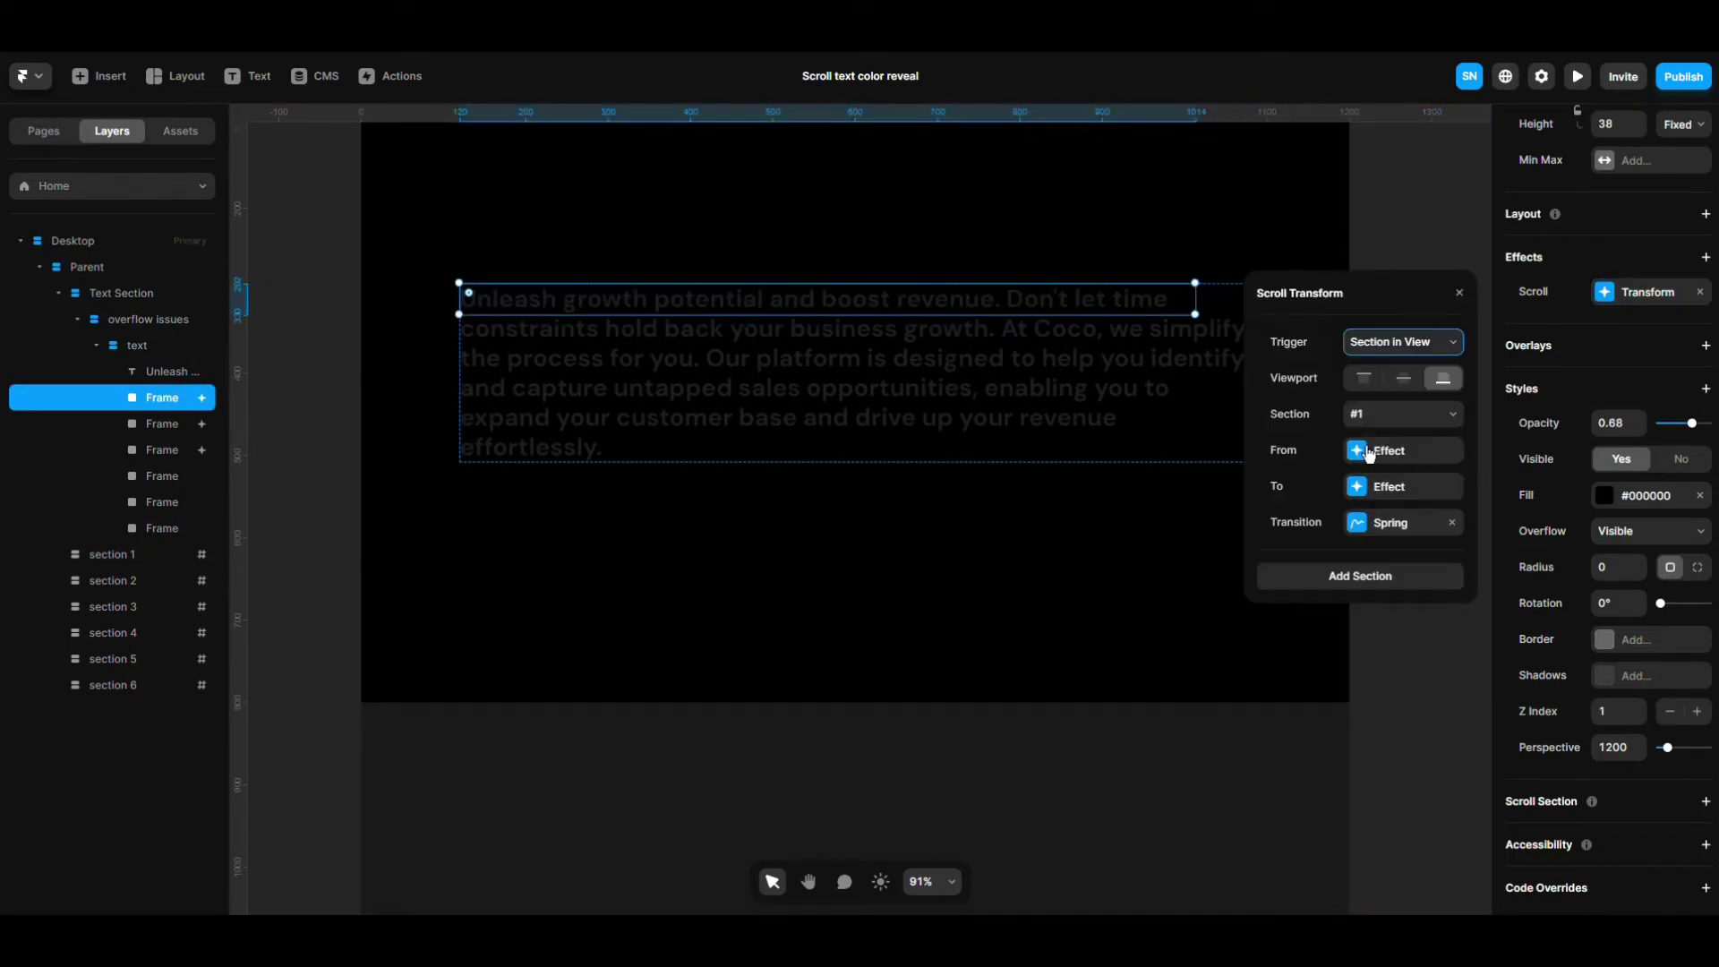
left_click(1398, 416)
left_click(1404, 449)
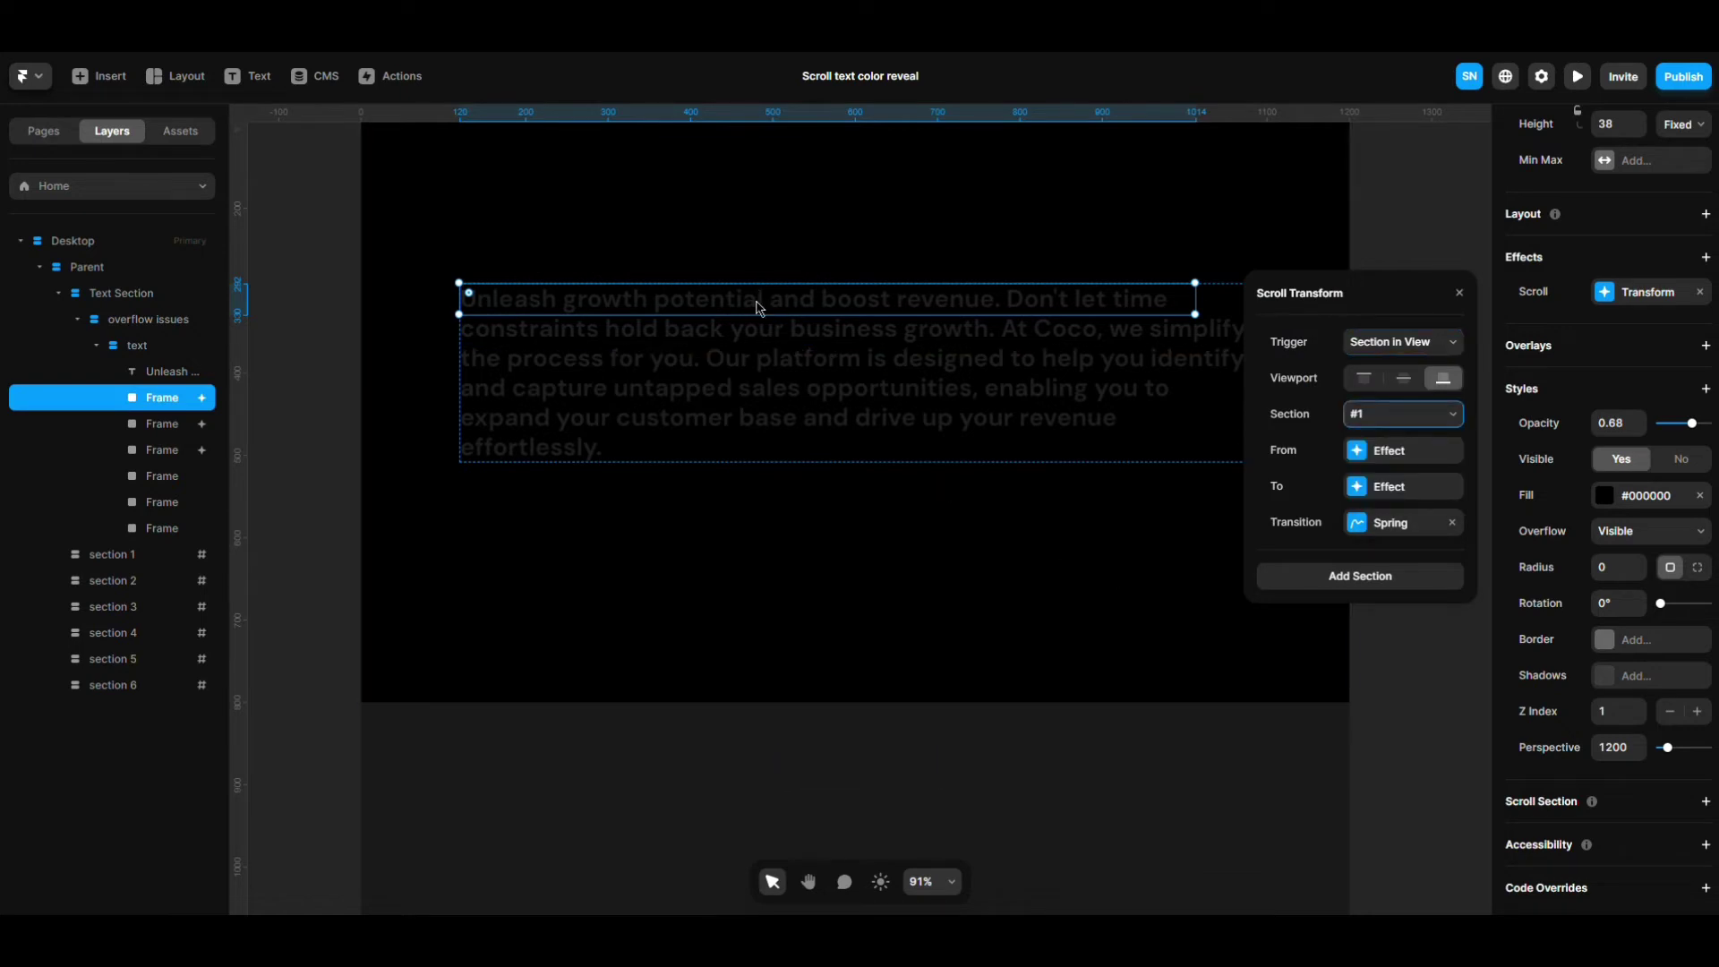
- Examine how the second, third and fourth lines' cover frames pair with sections 2, 3 and 4
left_click(760, 334)
scroll(268, 549, "down", 10)
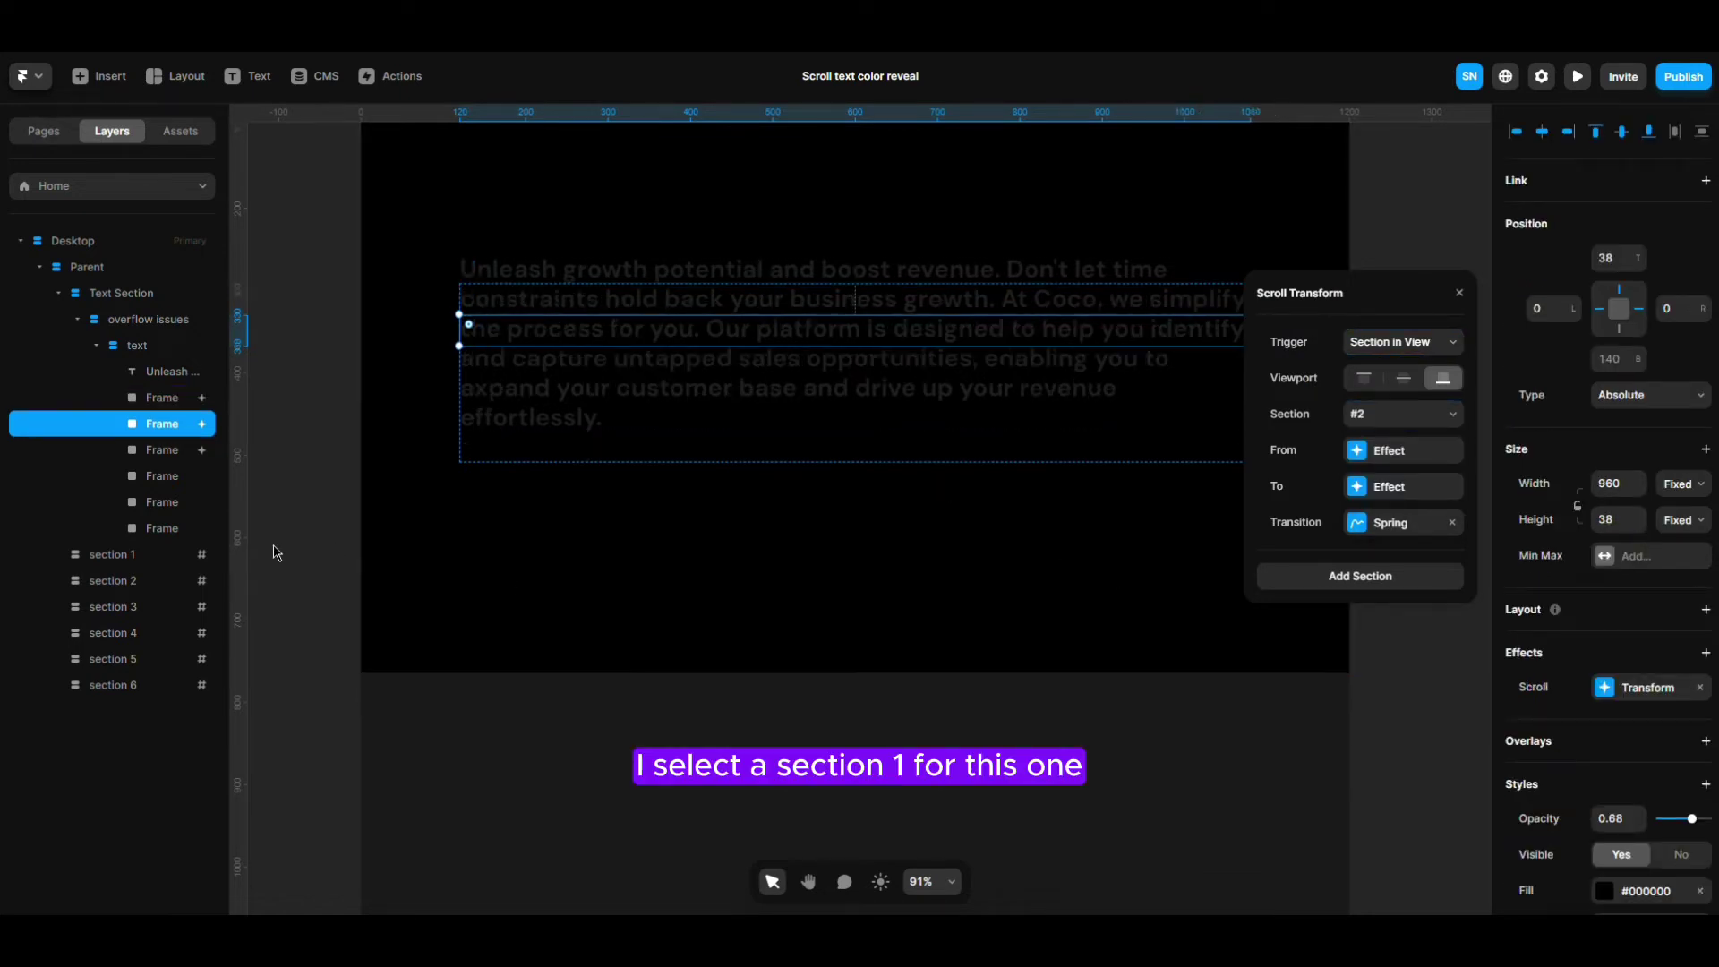
left_click(584, 617)
scroll(484, 591, "up", 10)
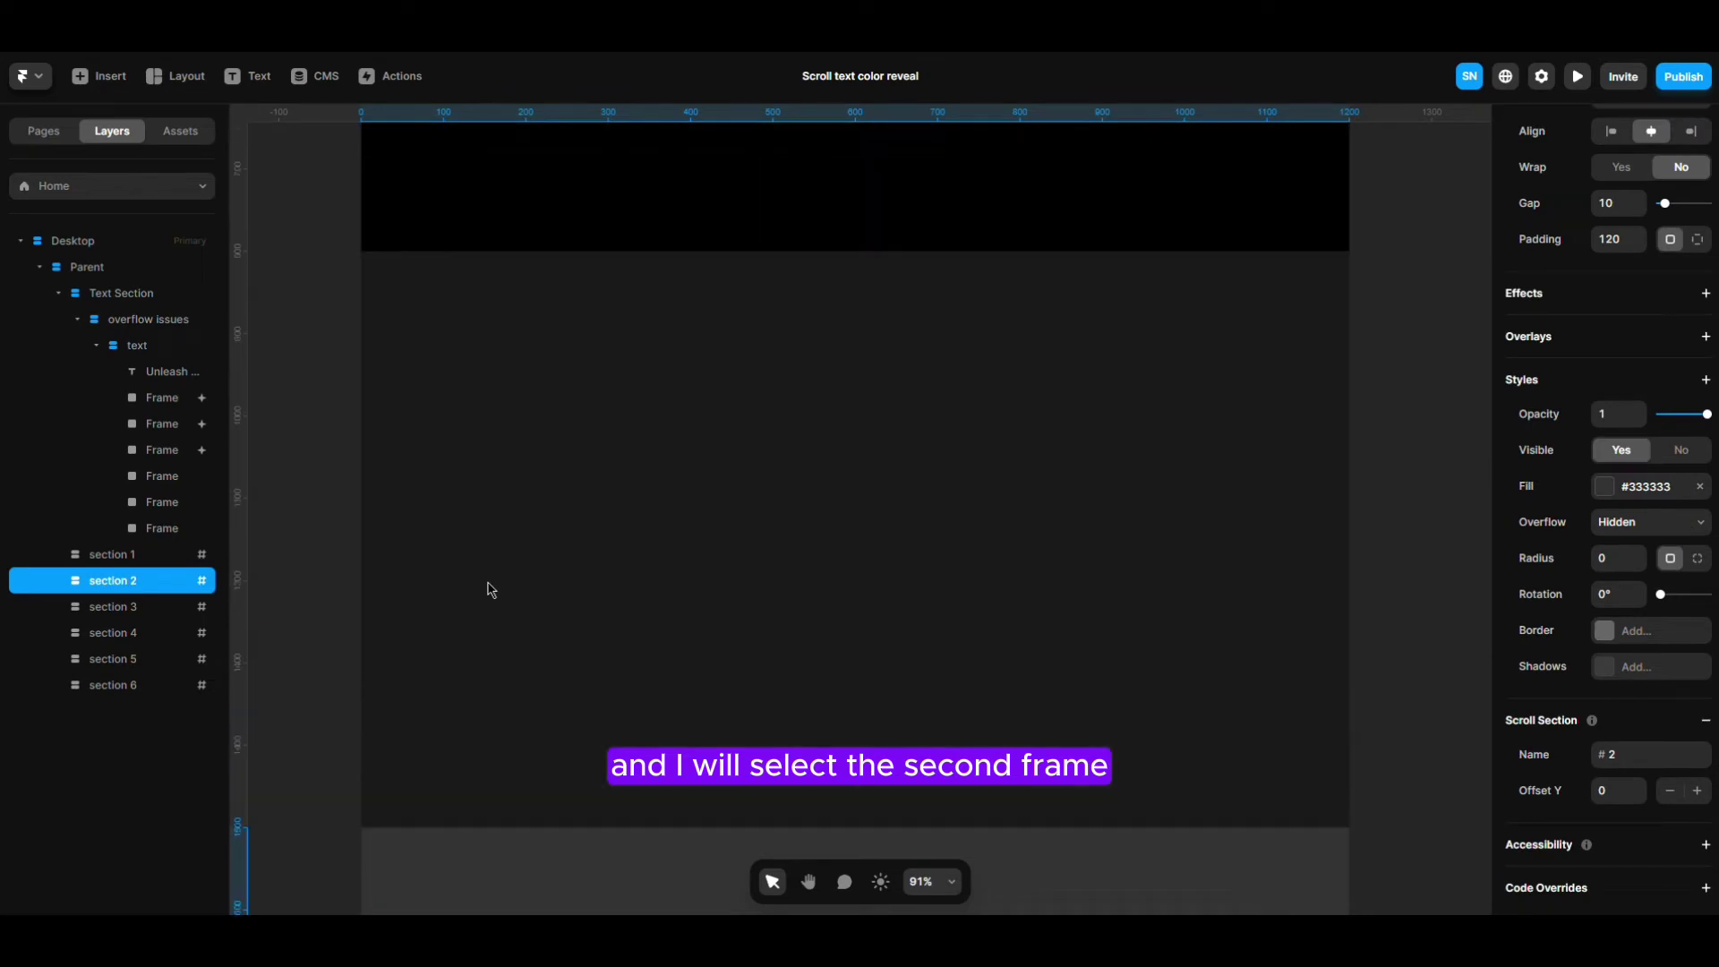
left_click(564, 283)
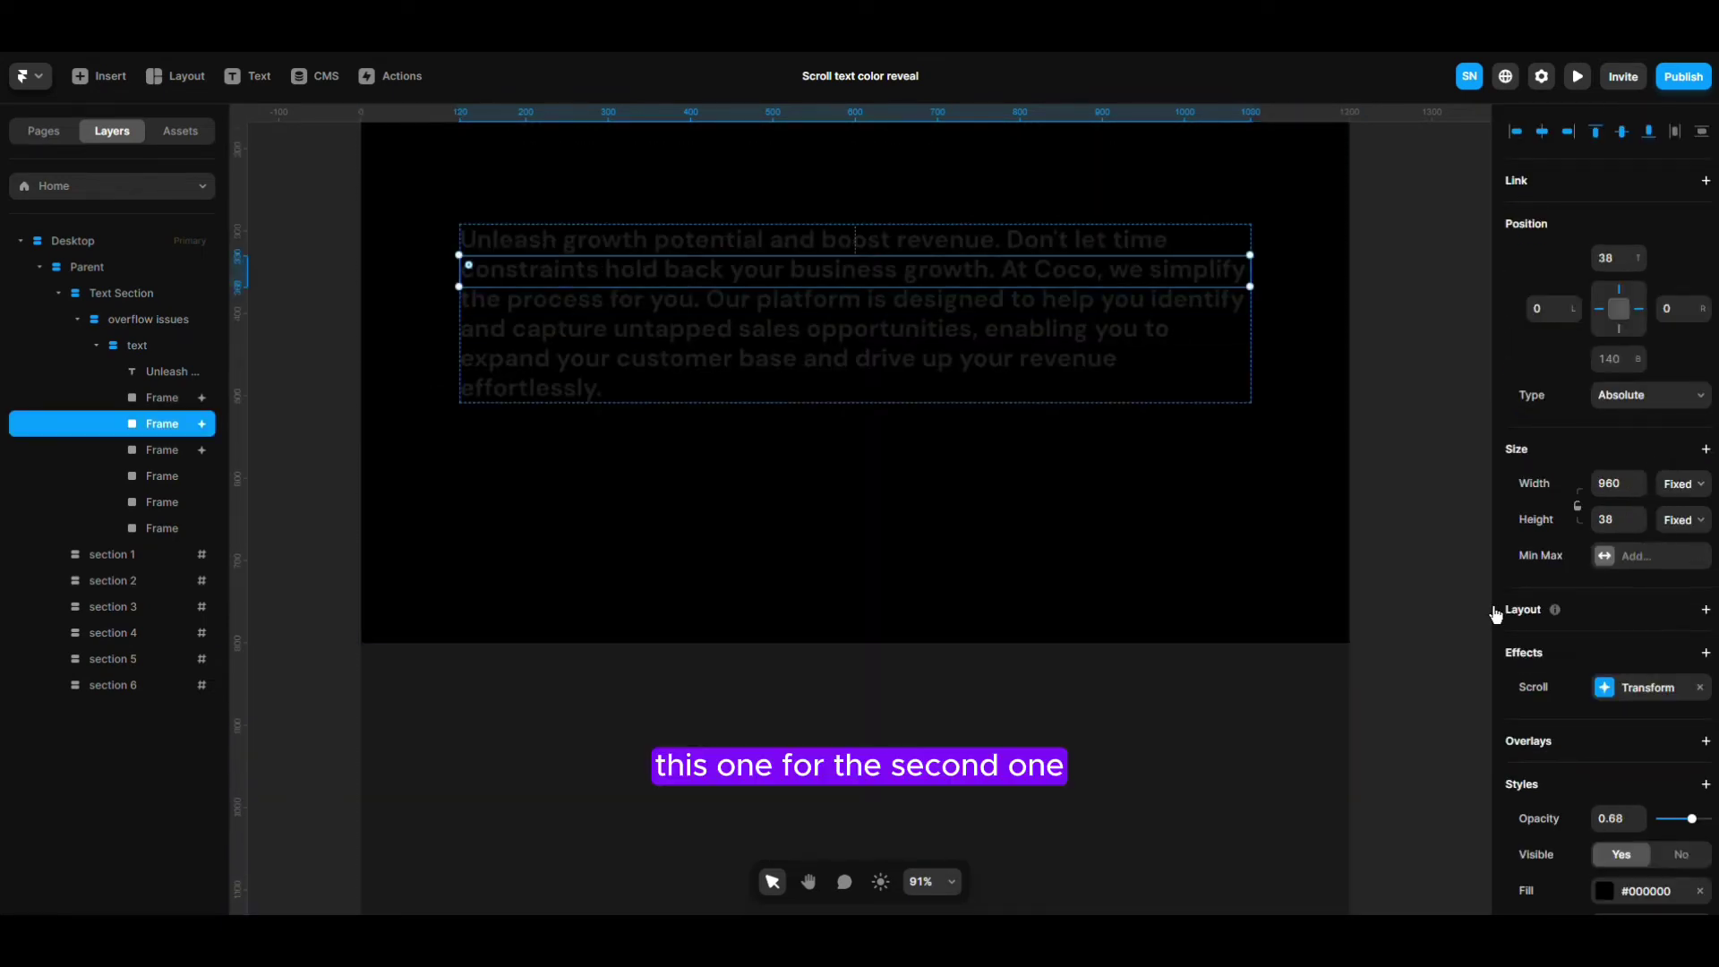
left_click(1012, 309)
left_click(127, 609)
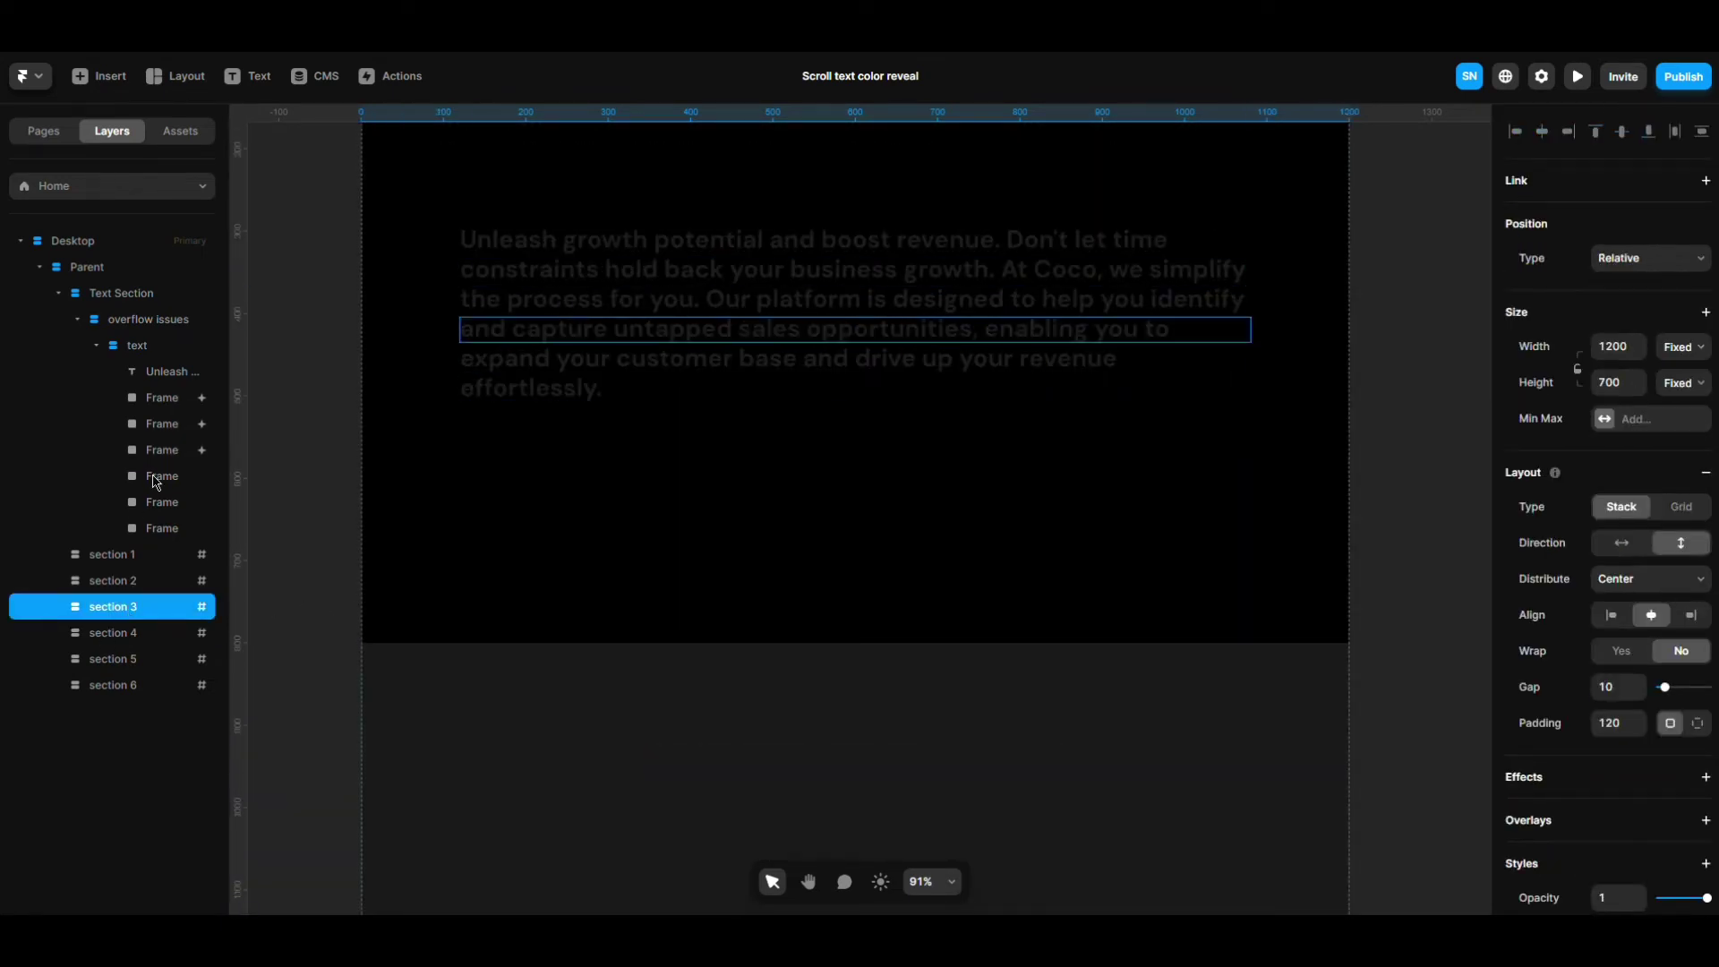
left_click(806, 328)
left_click(131, 639)
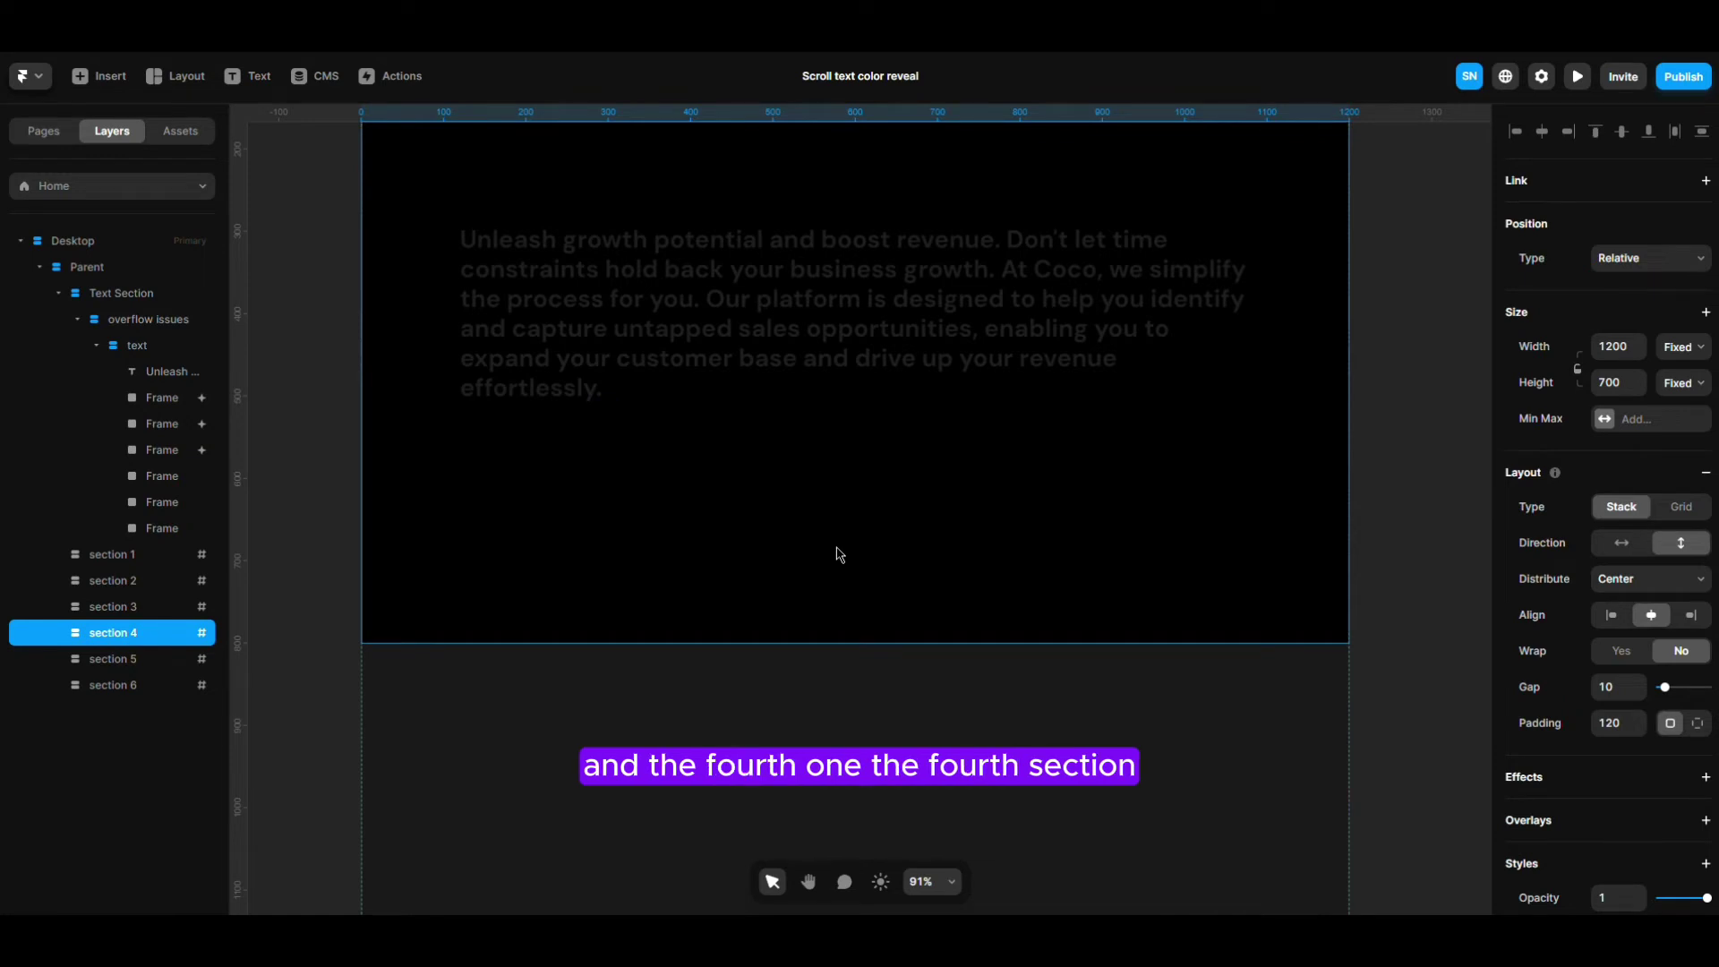
- Return to the first line's cover frame and choose #1 as the section in its Scroll Transform effect
left_click(1412, 442)
scroll(1247, 465, "up", 1)
left_click(875, 314)
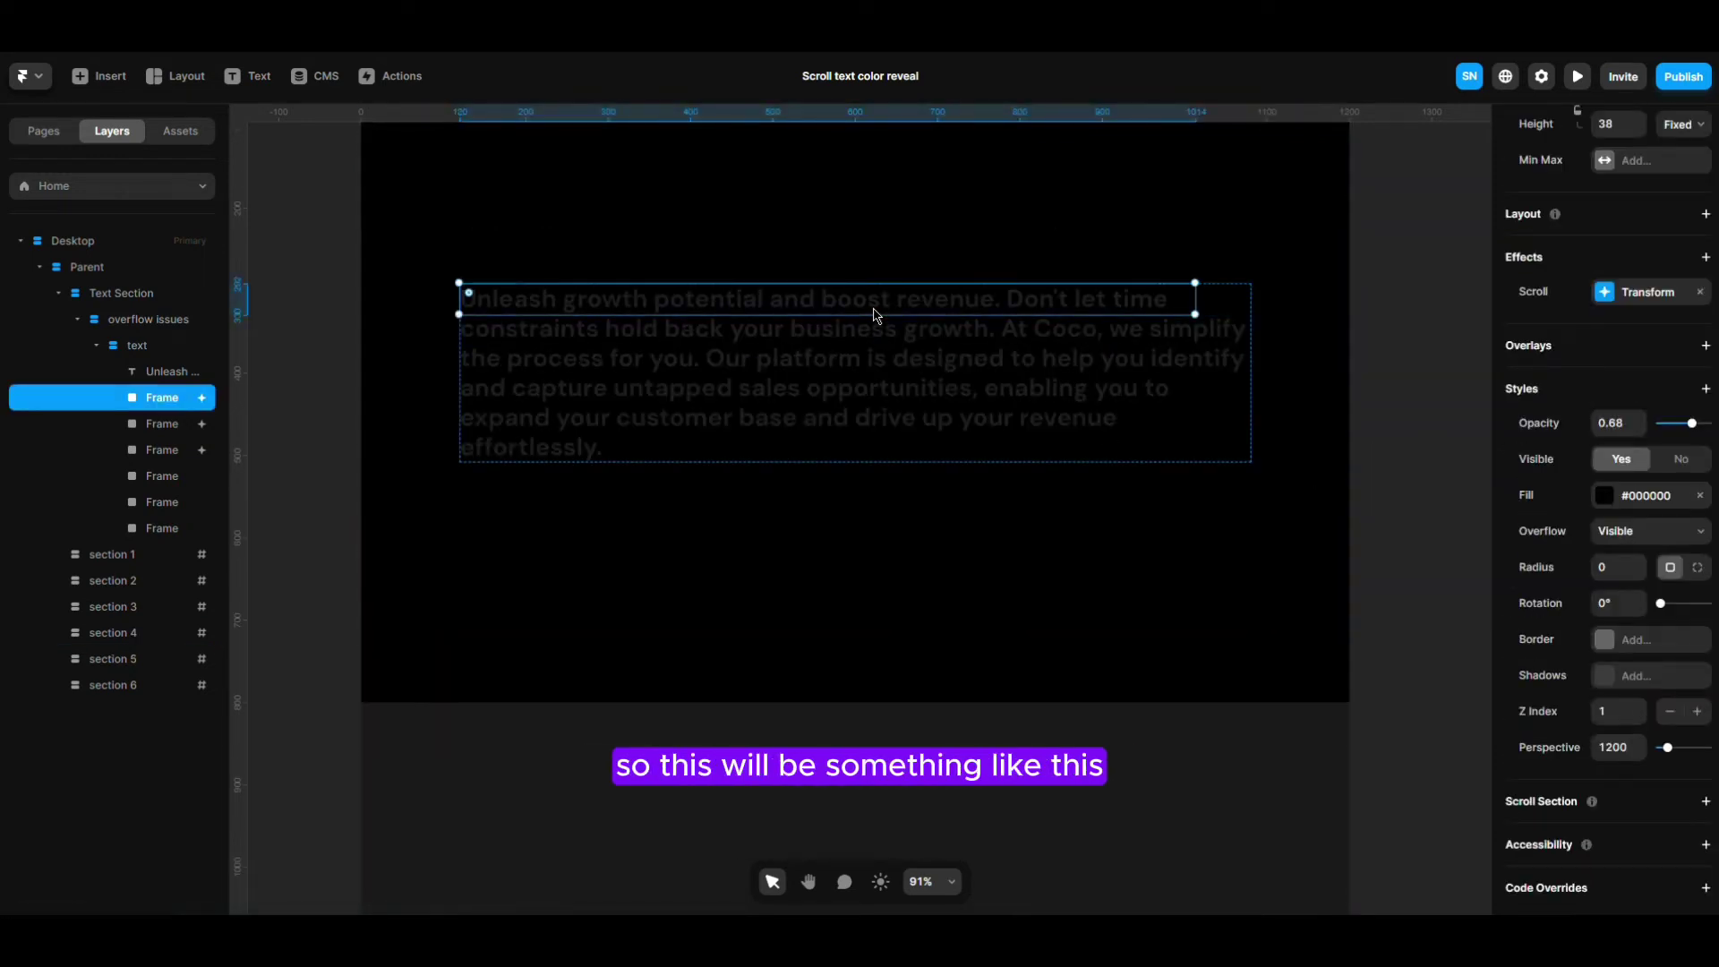
left_click(1641, 292)
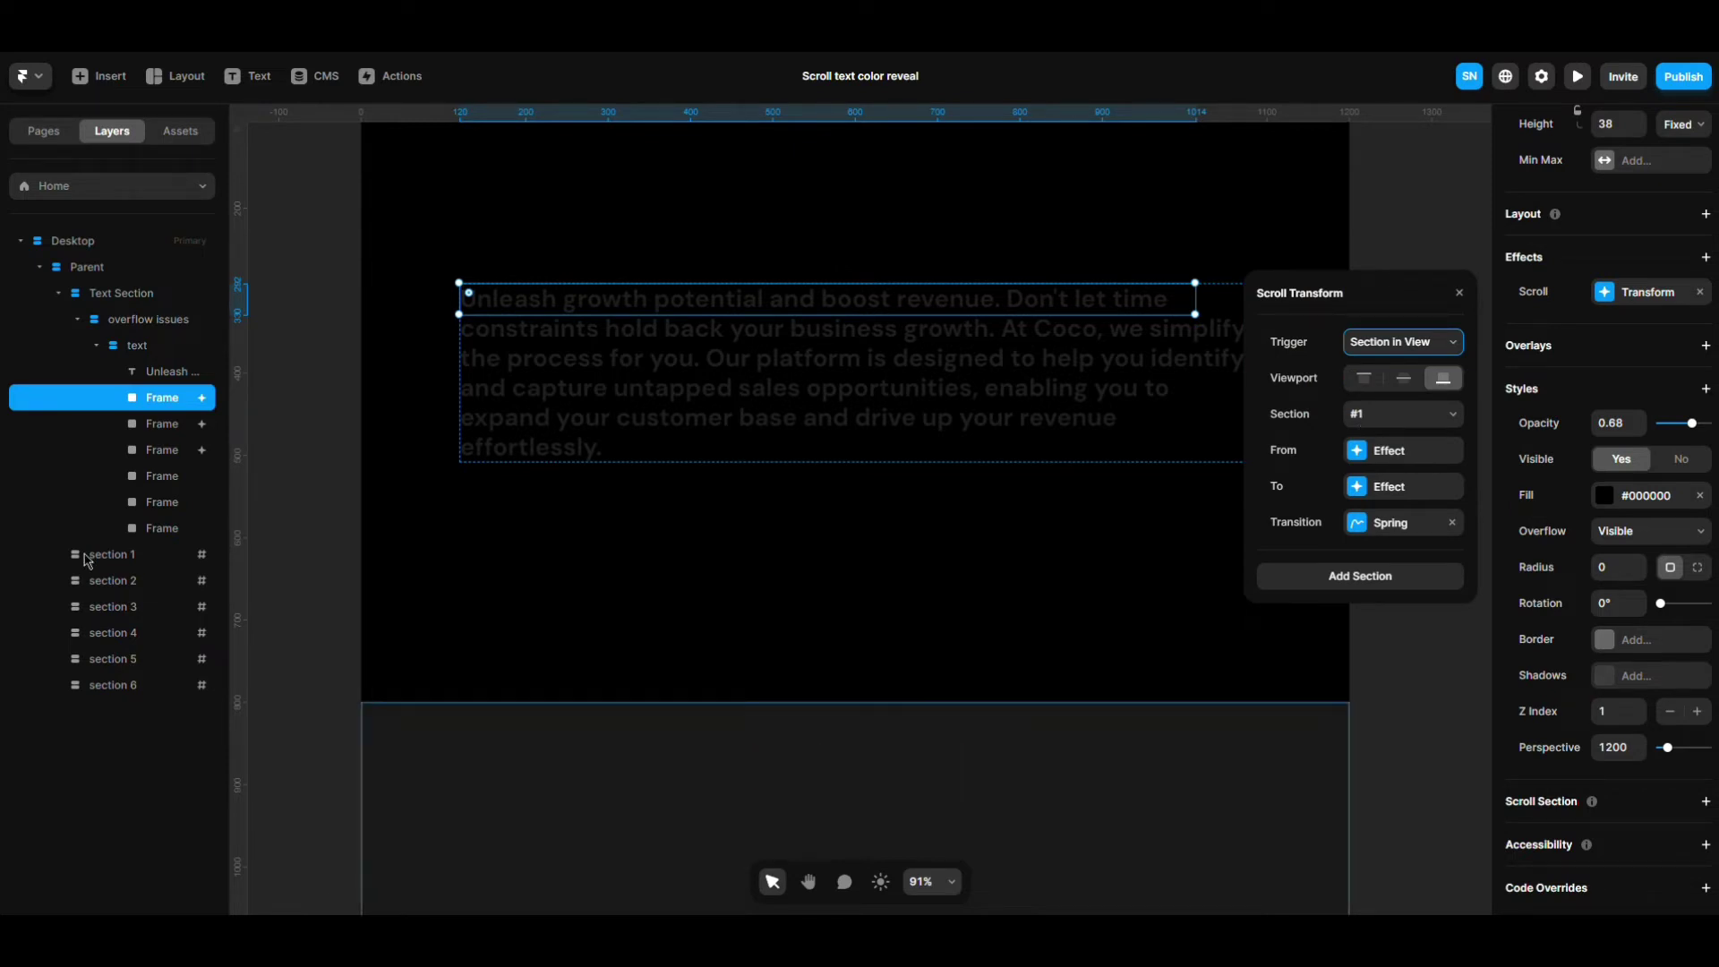
left_click(1376, 415)
left_click(1359, 436)
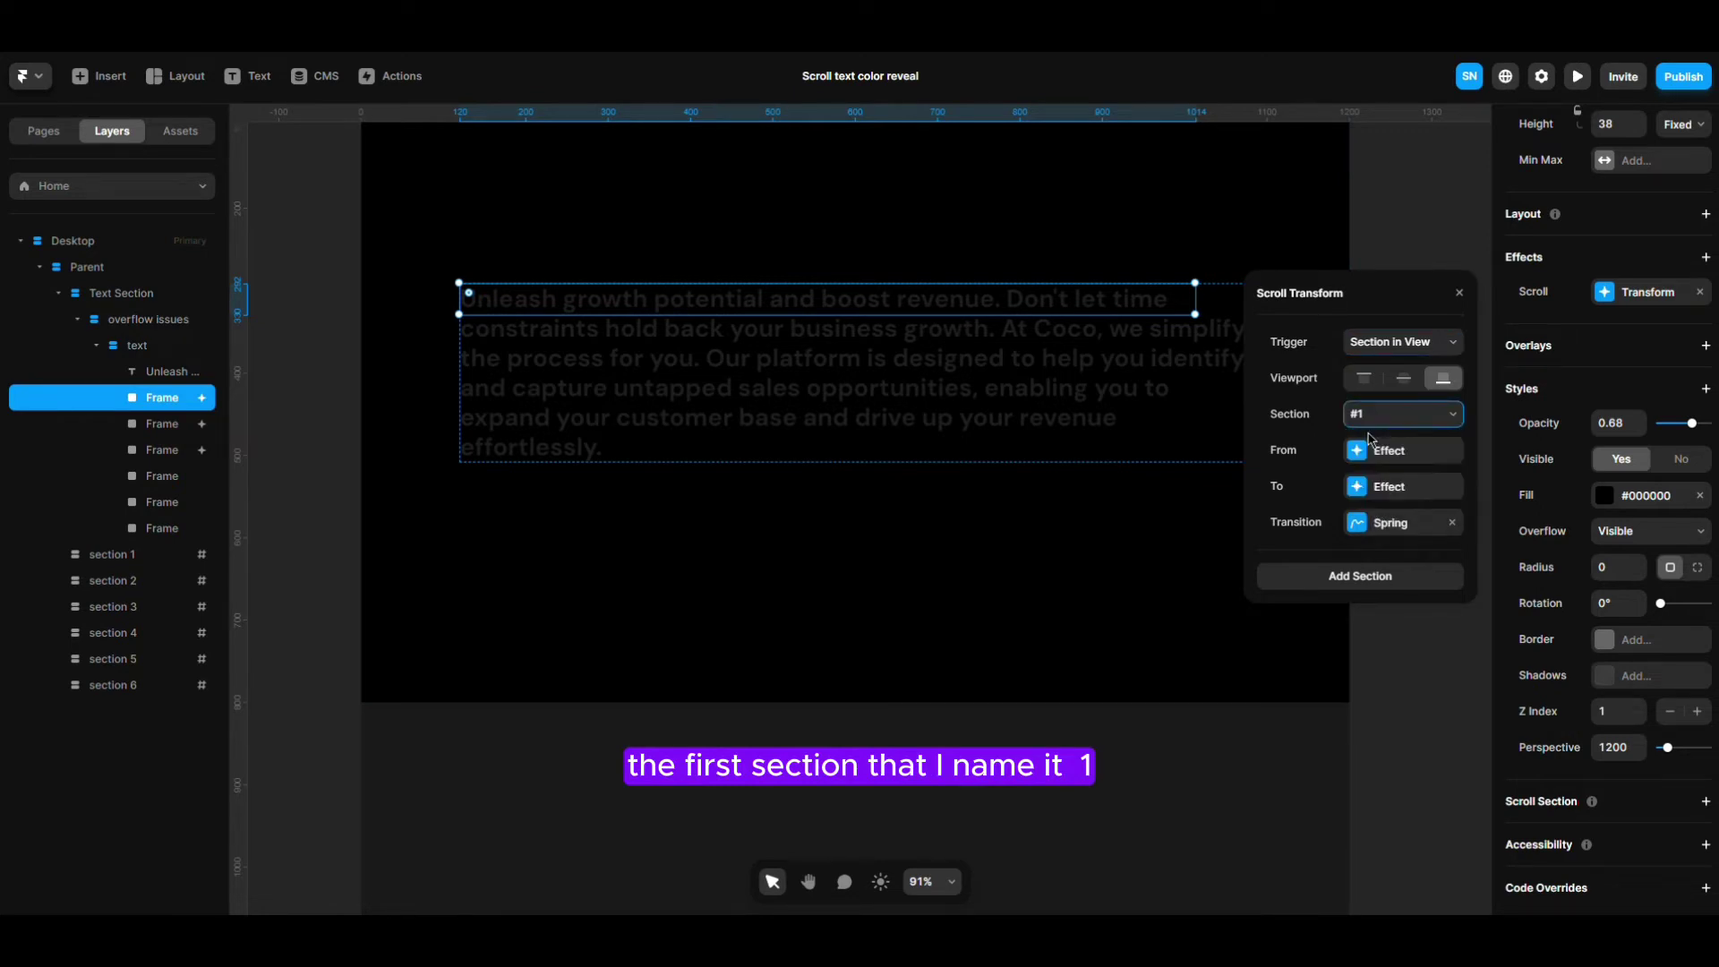
- Review the scroll transform's From state, and set the X offset of its To state to 870
left_click(1374, 451)
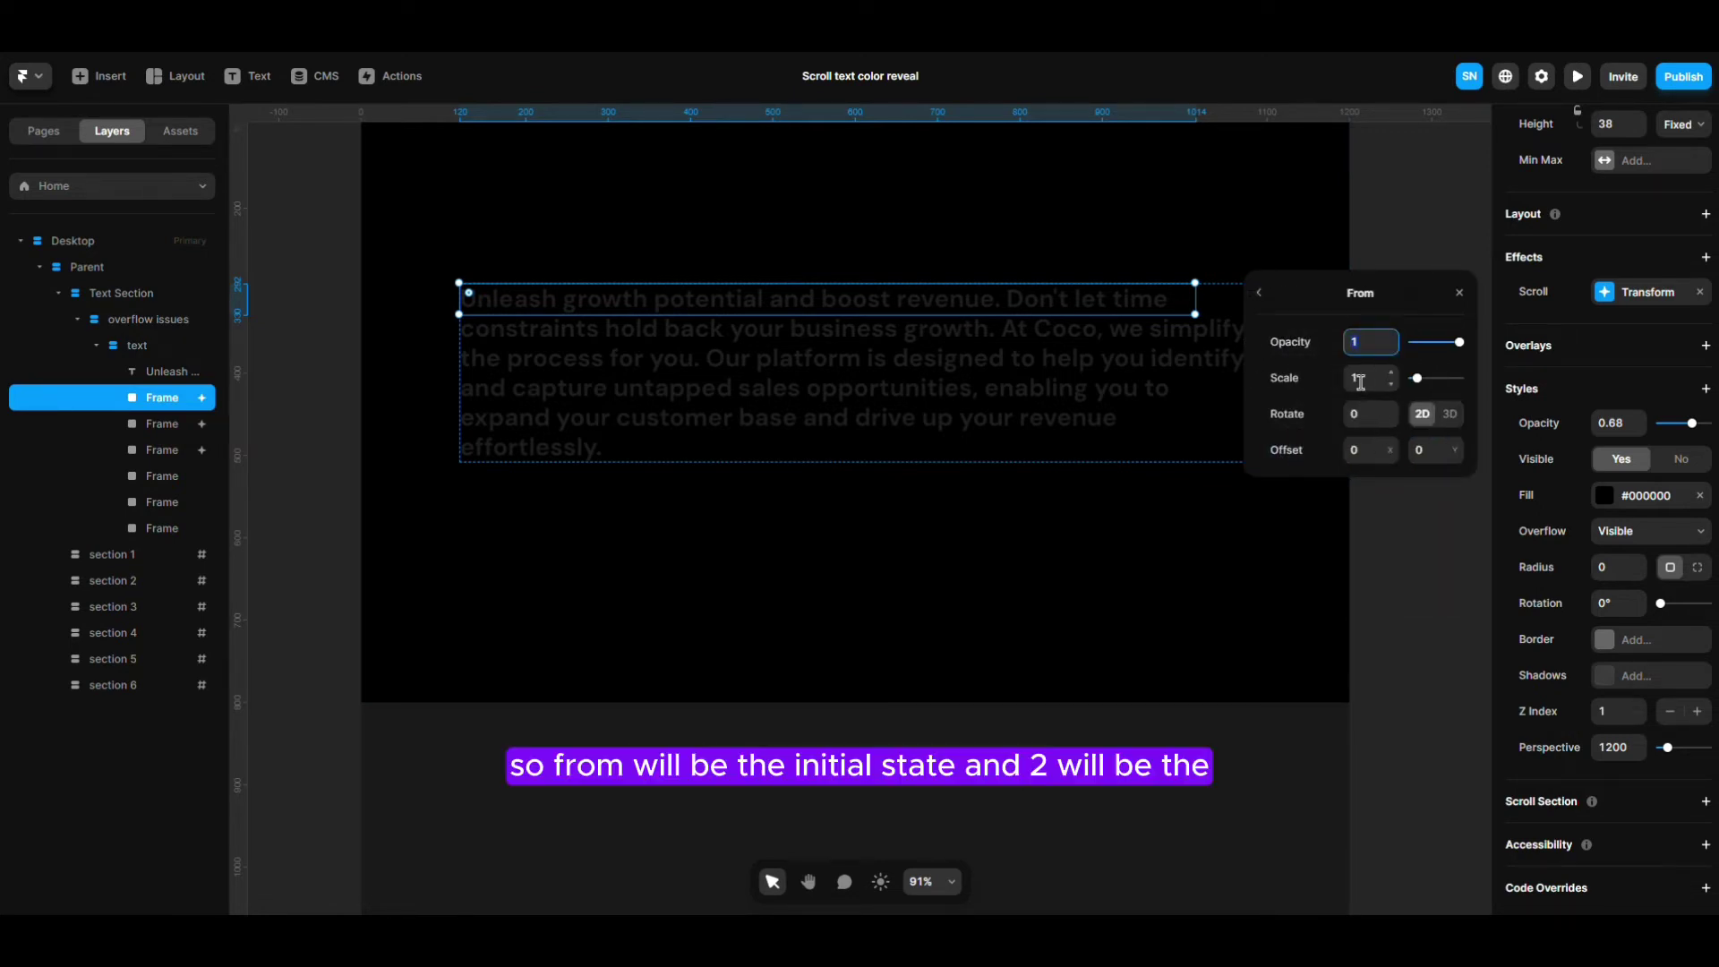
left_click(1259, 293)
left_click(1391, 500)
left_click(1370, 453)
left_click_drag(1393, 457, 1354, 233)
left_click_drag(1393, 452, 1384, 313)
left_click(1376, 450)
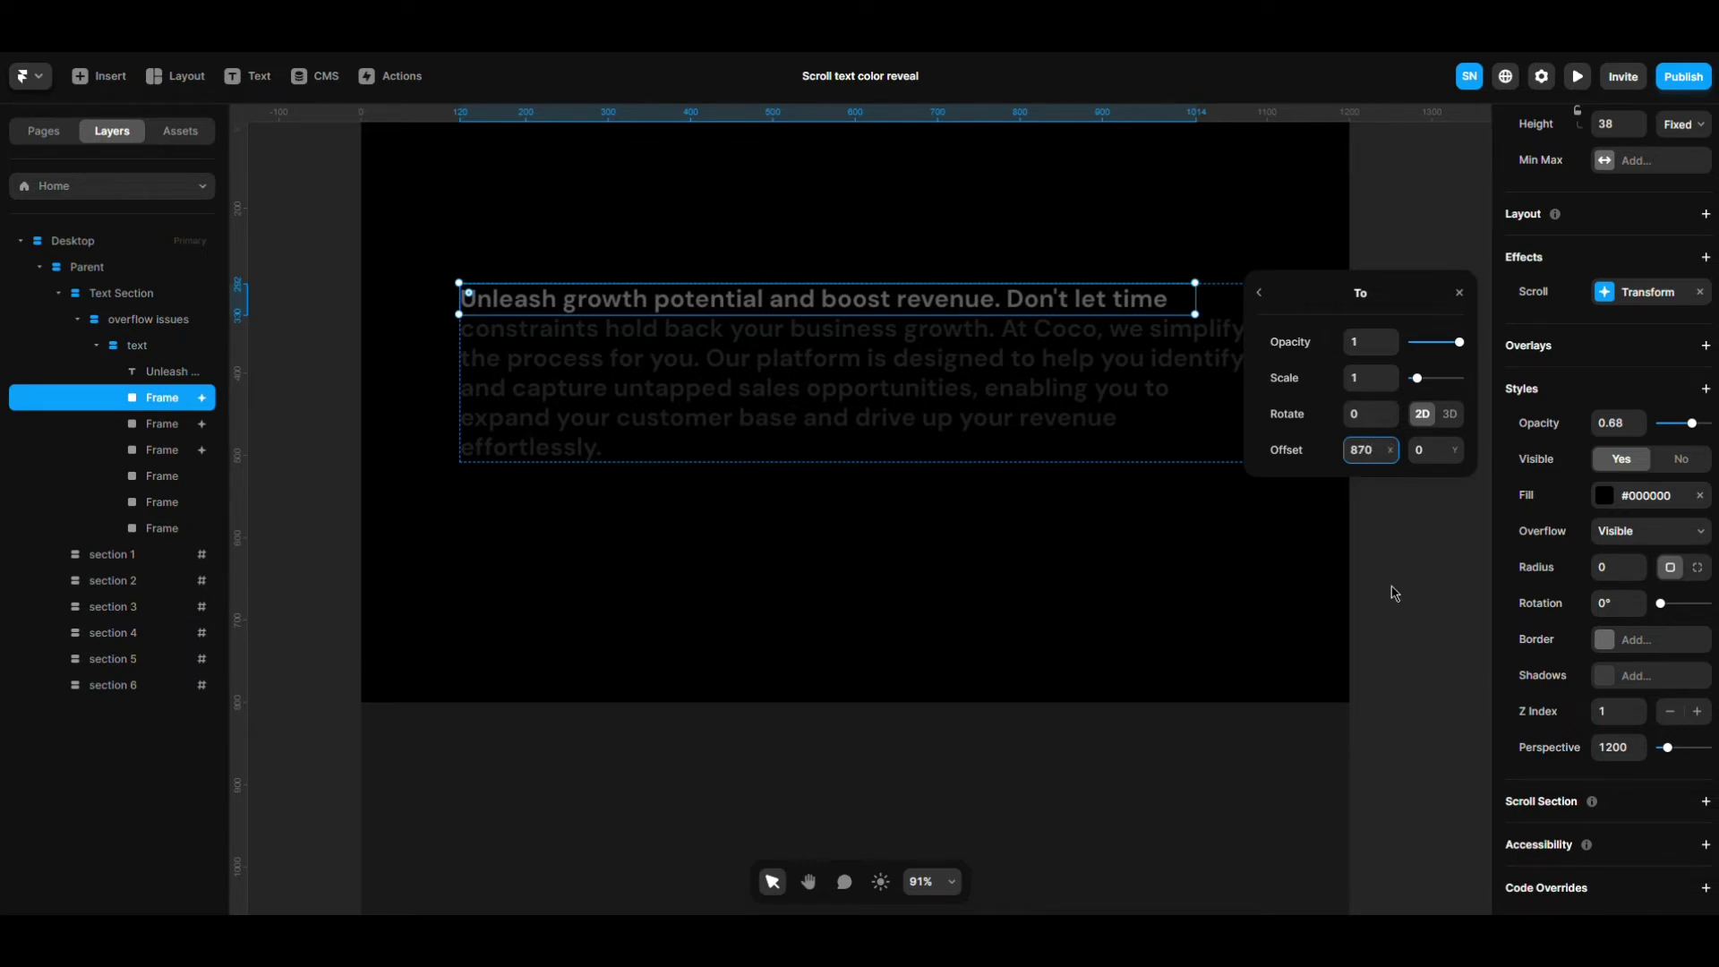
- Open the Spring transition settings of the first cover frame's scroll transform
left_click(1263, 296)
left_click(1423, 522)
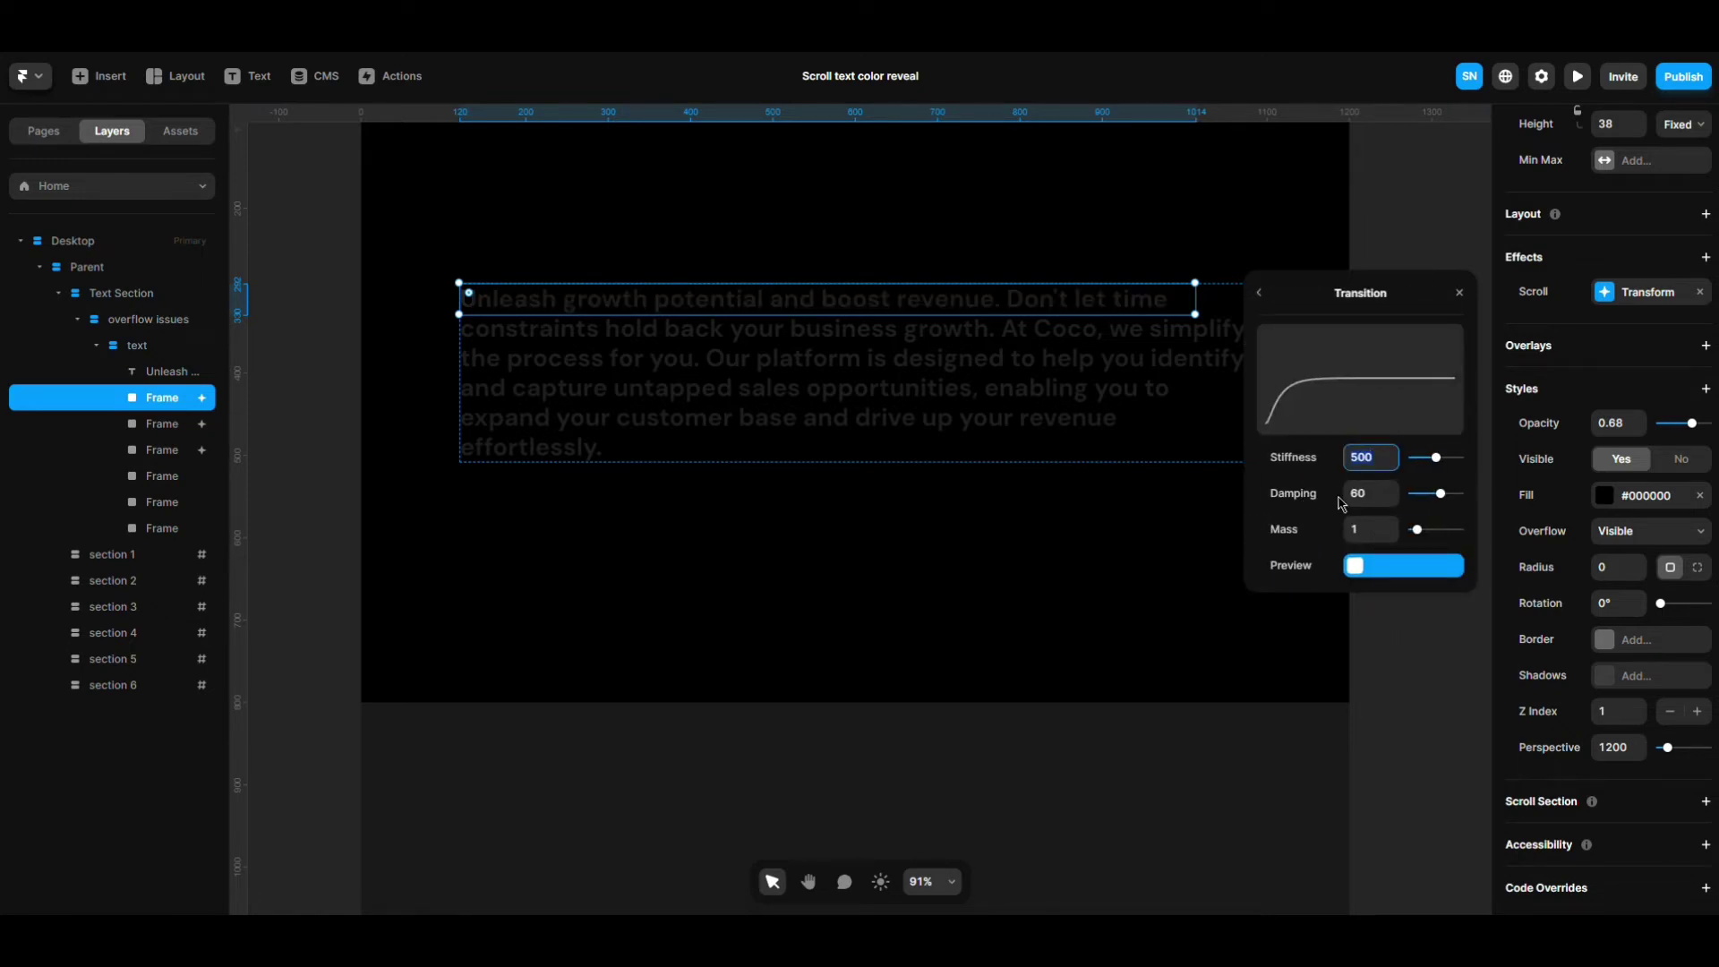